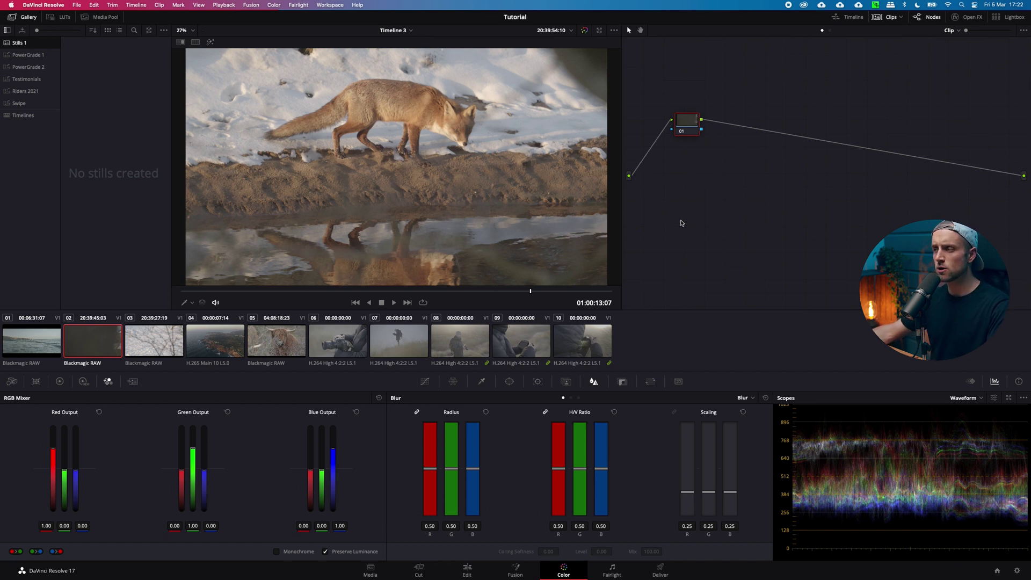
# Add serial nodes after node 01 until the chain has nine nodes.
pyautogui.moveTo(688, 130); pyautogui.dragTo(668, 129)
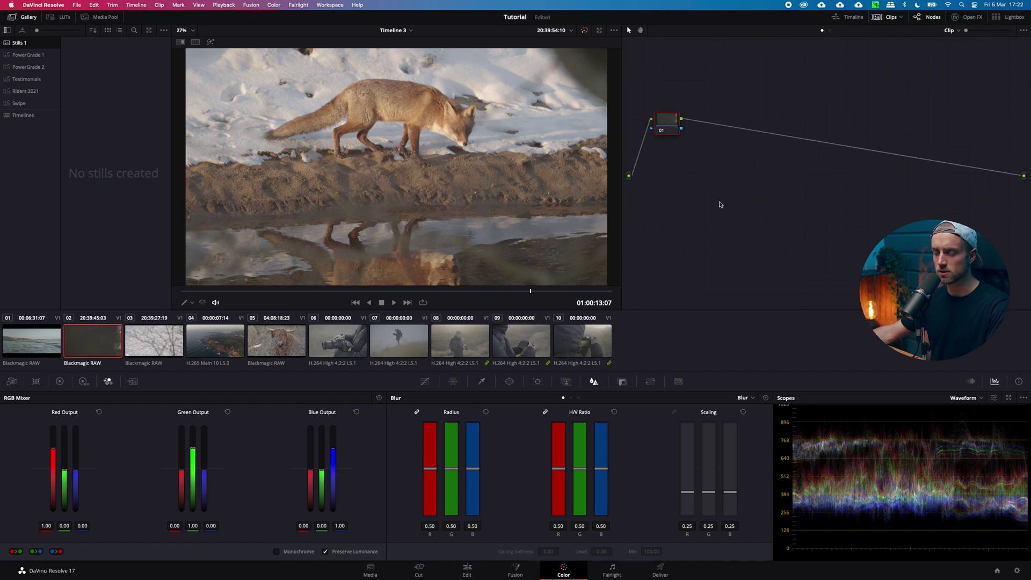
pyautogui.hotkey('alt', 's')
pyautogui.hotkey('alt', 's')
pyautogui.hotkey('alt', 's')
pyautogui.hotkey('alt', 's')
pyautogui.hotkey('alt', 's')
pyautogui.hotkey('alt', 's')
pyautogui.hotkey('alt', 's')
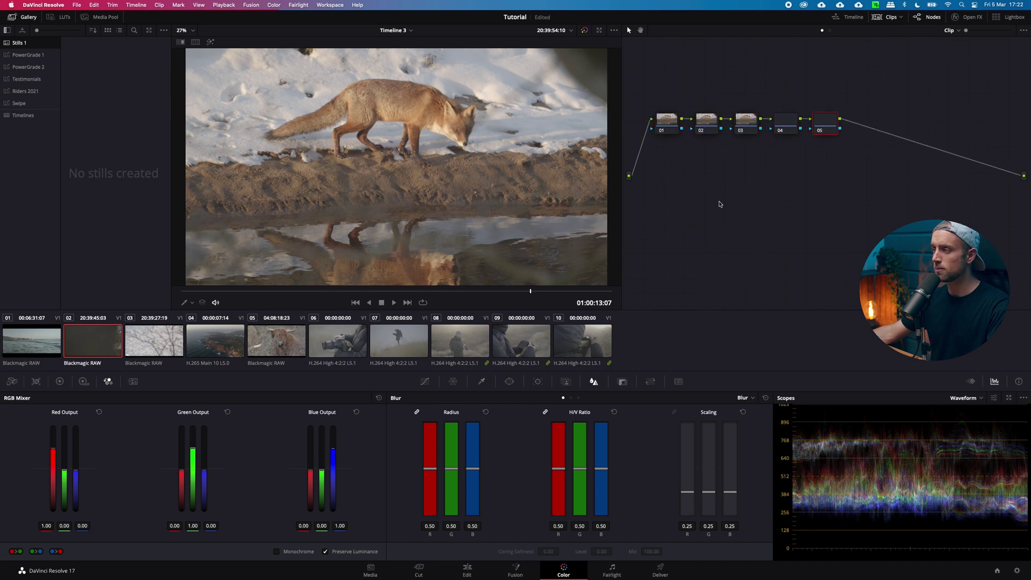
pyautogui.hotkey('alt', 's')
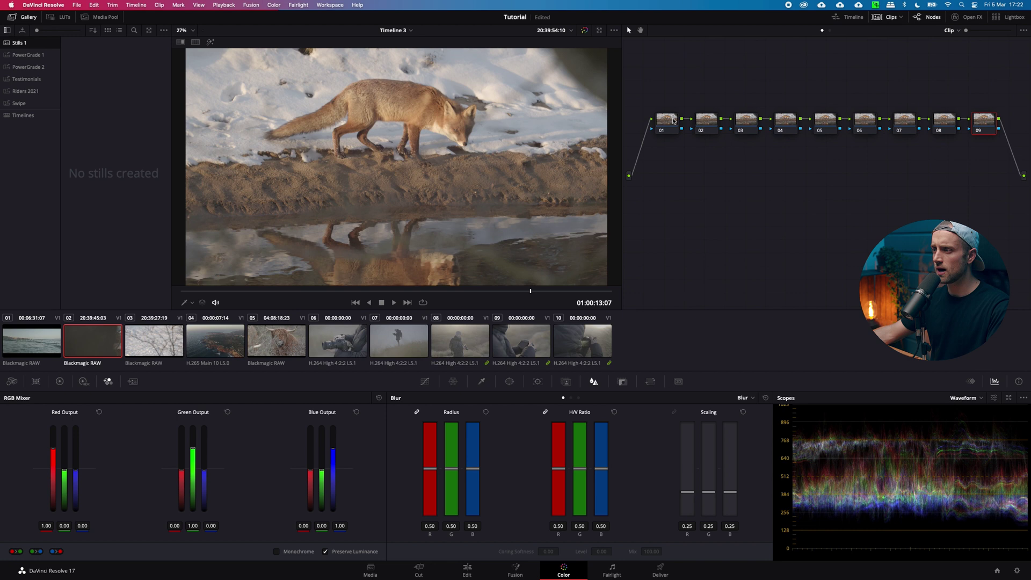
# Label nodes 01–04 as NR, EXP, CST and WB.
pyautogui.click(673, 120)
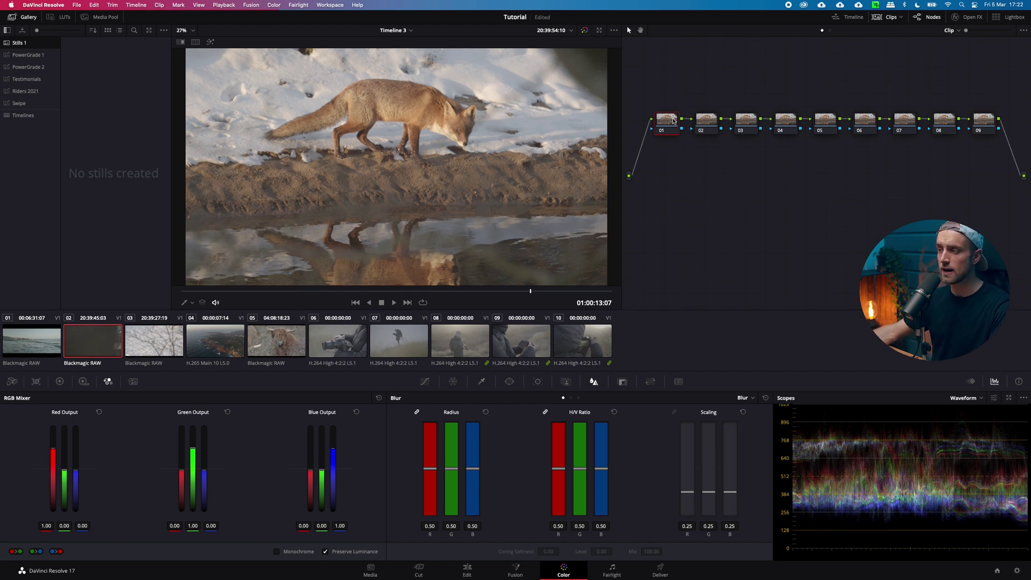
pyautogui.rightClick(673, 121)
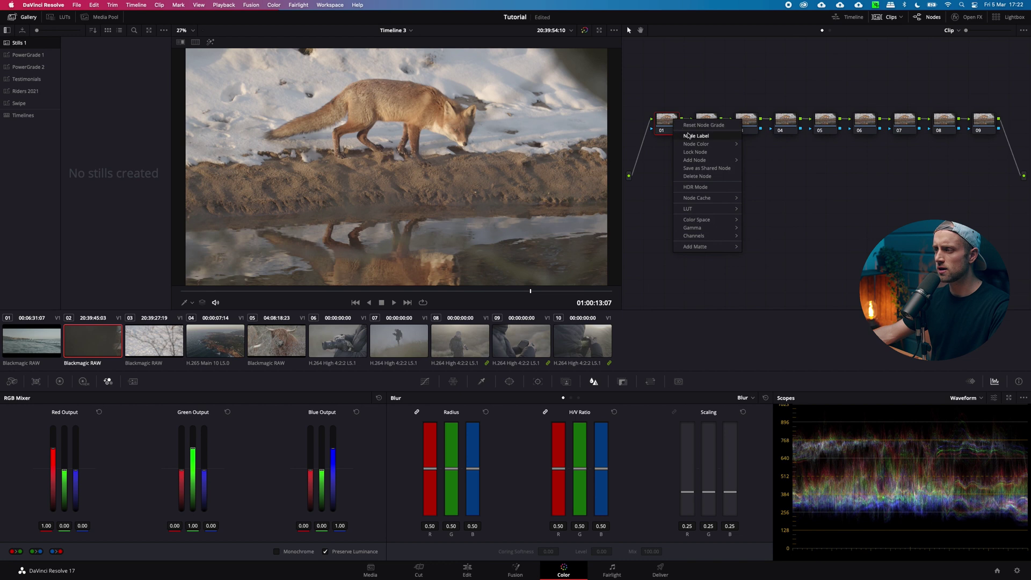
pyautogui.click(680, 82)
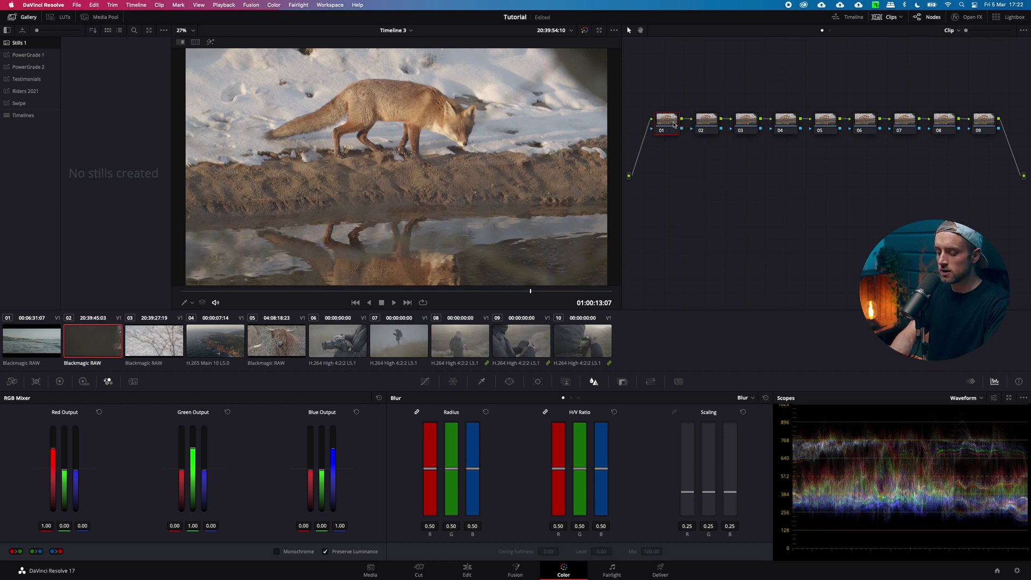
pyautogui.click(706, 123)
pyautogui.click(745, 122)
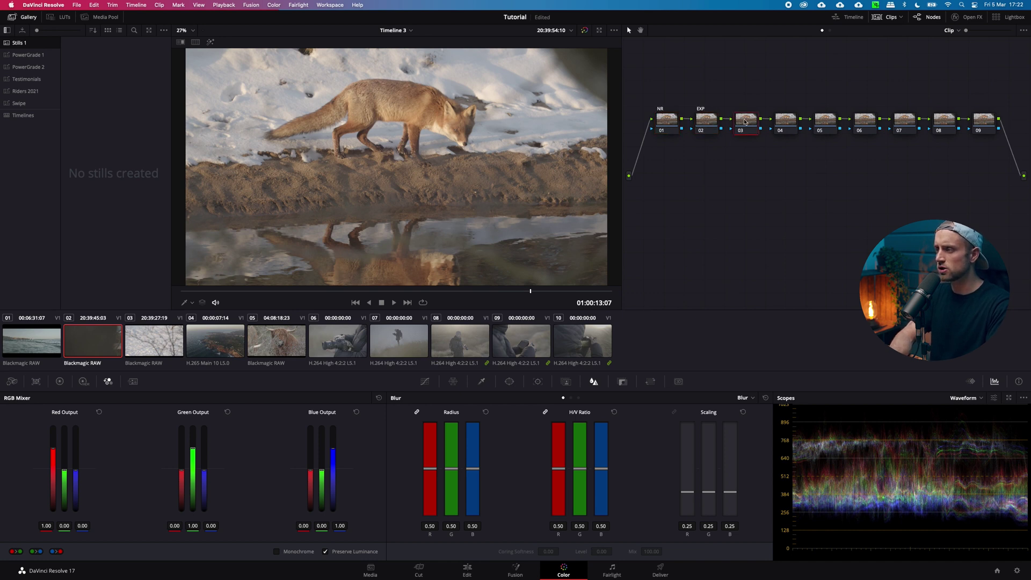
pyautogui.click(779, 123)
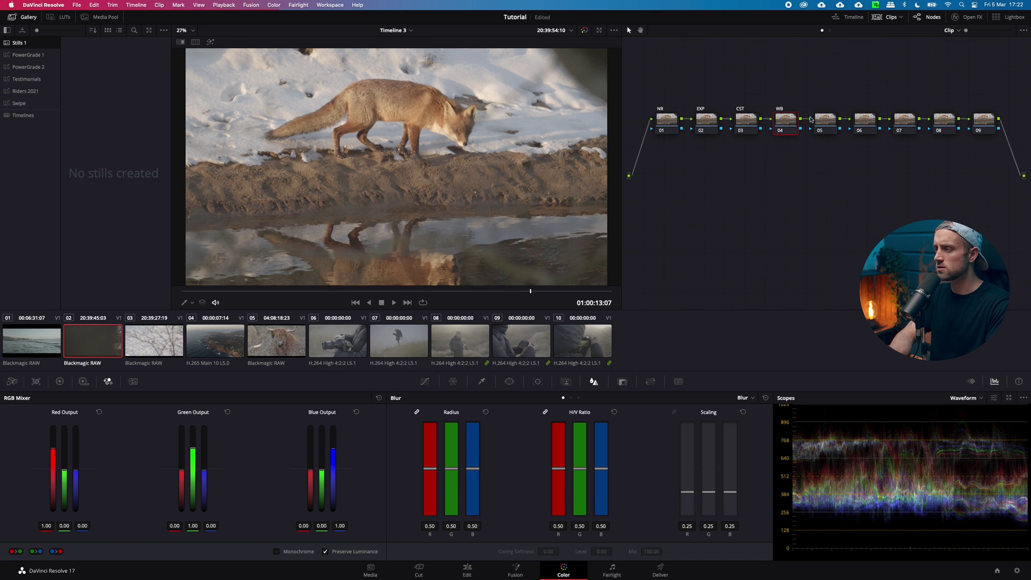
# Label nodes 05–07 as CONT, GRADE and FIX.
pyautogui.click(820, 122)
pyautogui.write('CONT')
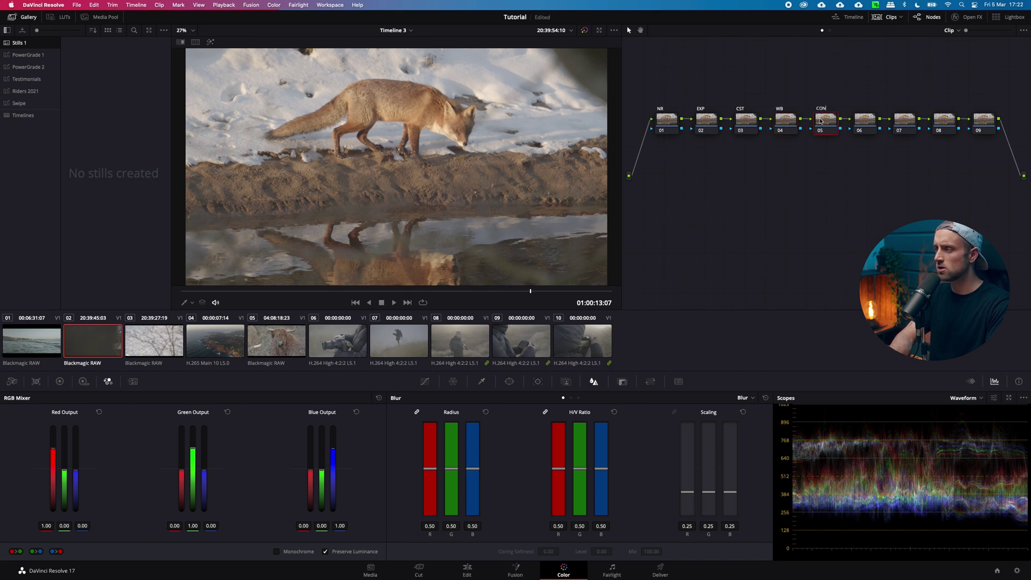
pyautogui.press('Return')
pyautogui.click(866, 123)
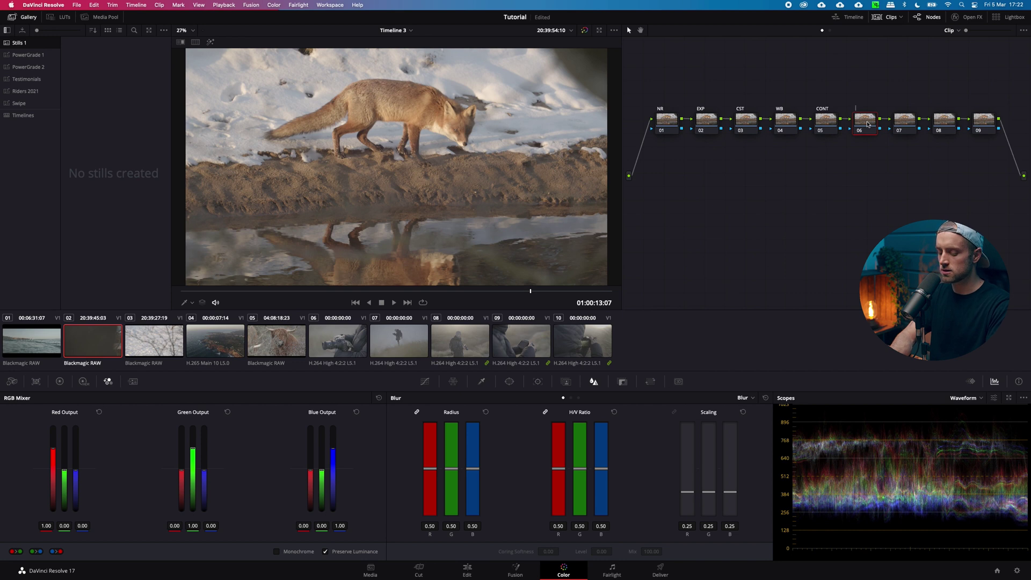
pyautogui.write('GRADE')
pyautogui.press('Return')
pyautogui.click(903, 123)
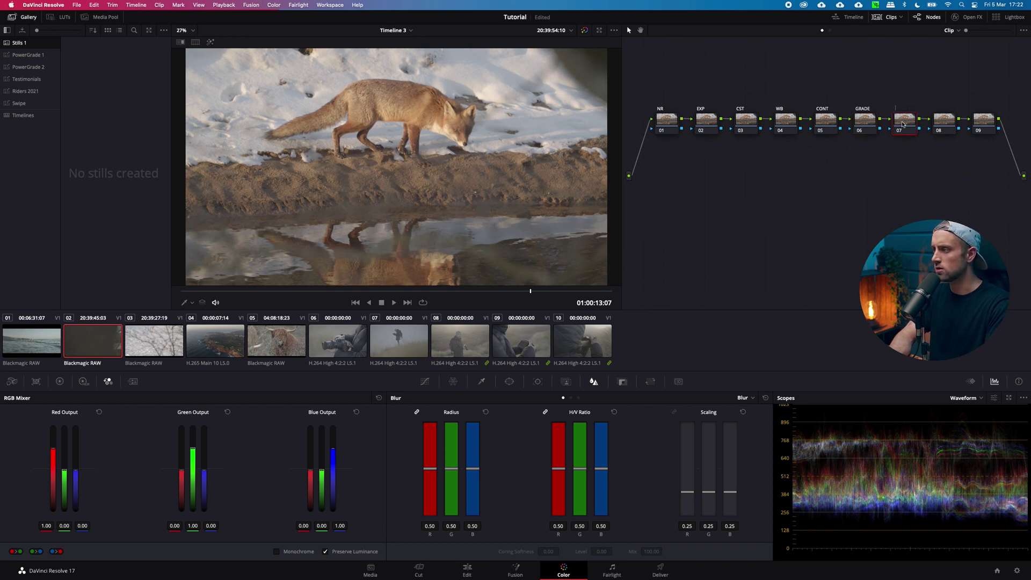
pyautogui.write('FIX')
pyautogui.press('Return')
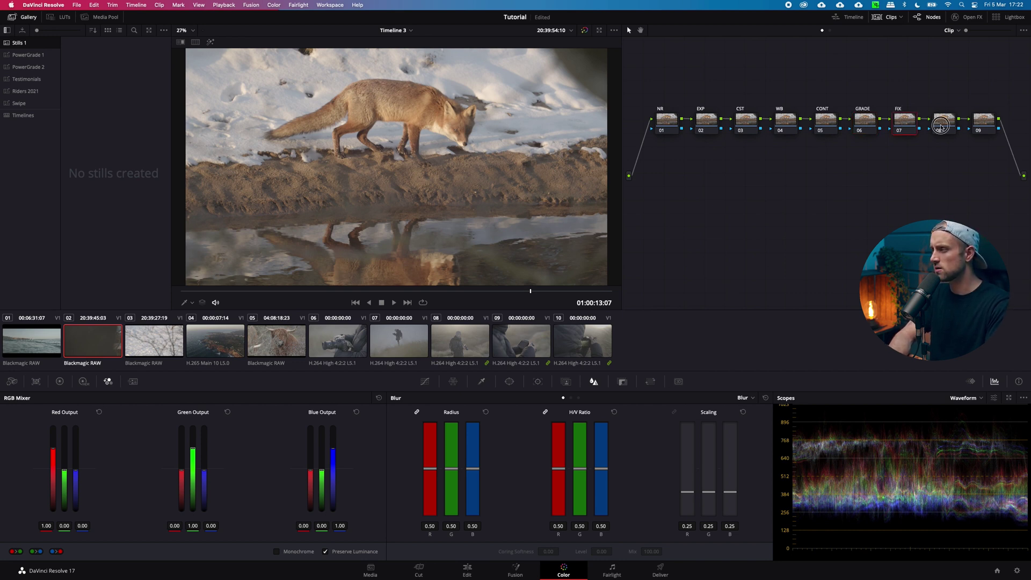
# Label nodes 08 and 09 as SHARP and GRAIN.
pyautogui.click(941, 126)
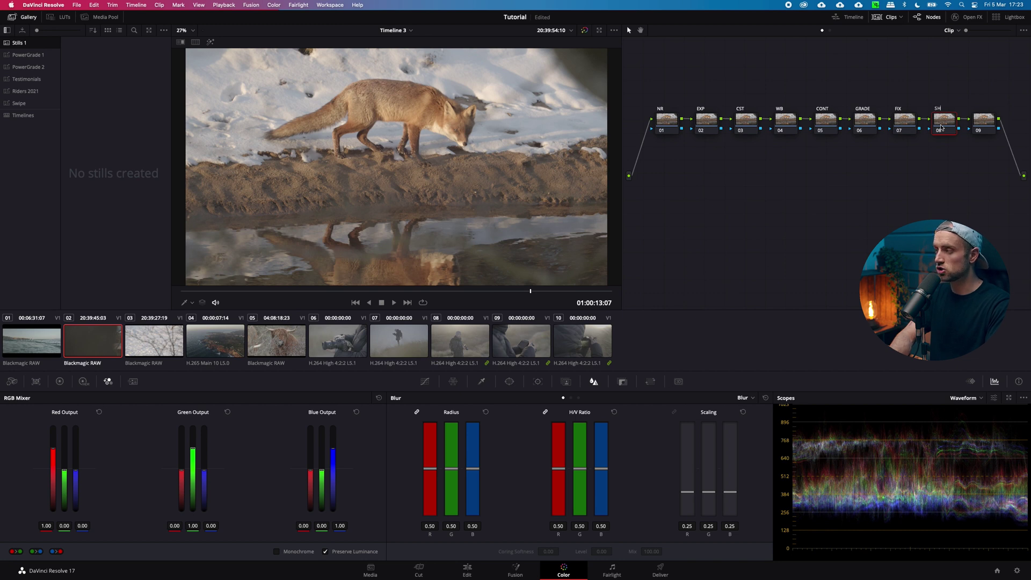
pyautogui.write('SHARP')
pyautogui.press('Return')
pyautogui.click(982, 124)
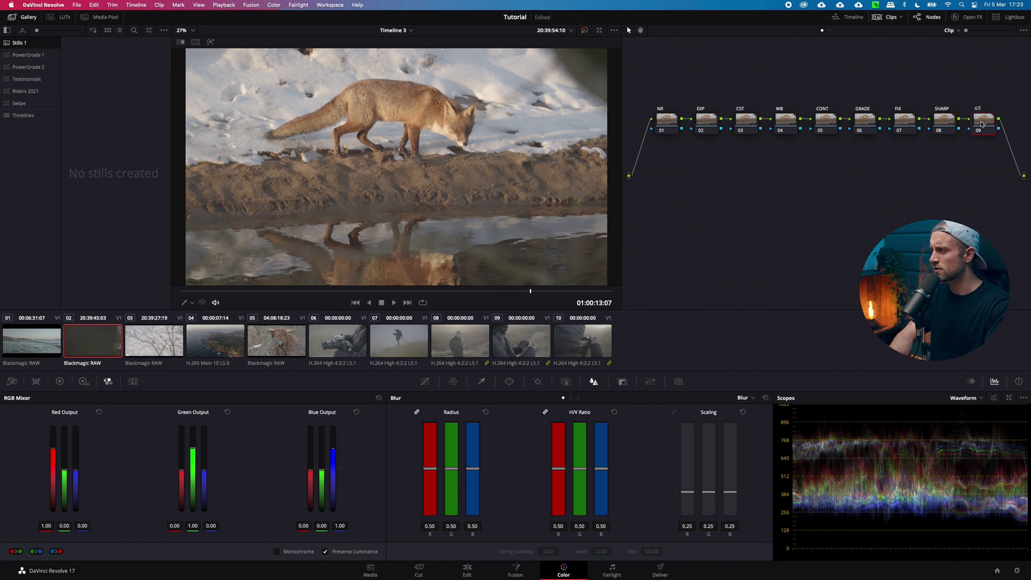
pyautogui.write('GTA')
pyautogui.press('BackSpace')
pyautogui.press('BackSpace')
pyautogui.write('RAIN')
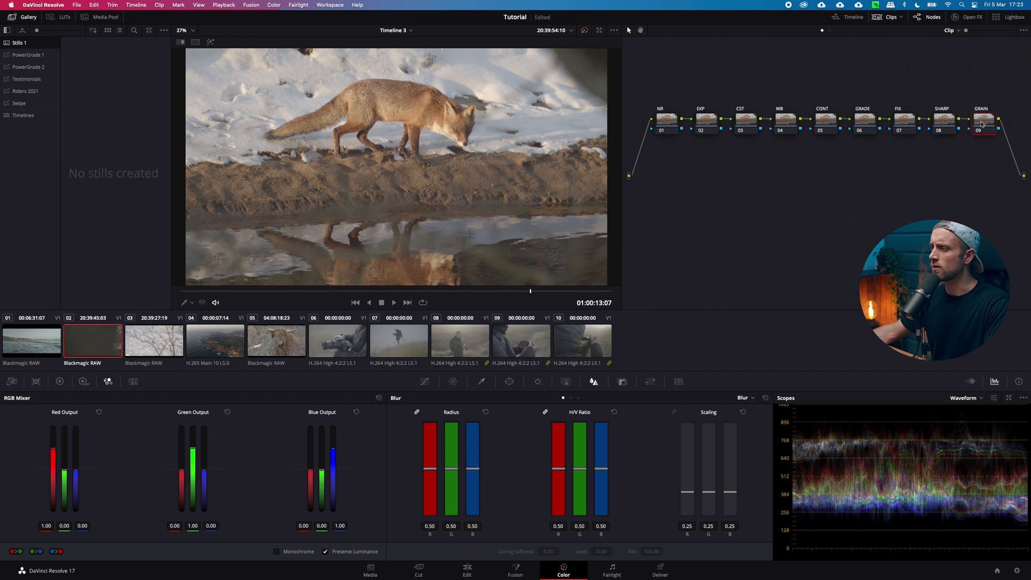
# Branch GRADE into two layer nodes joined by a Layer Mixer before FIX.
pyautogui.click(866, 120)
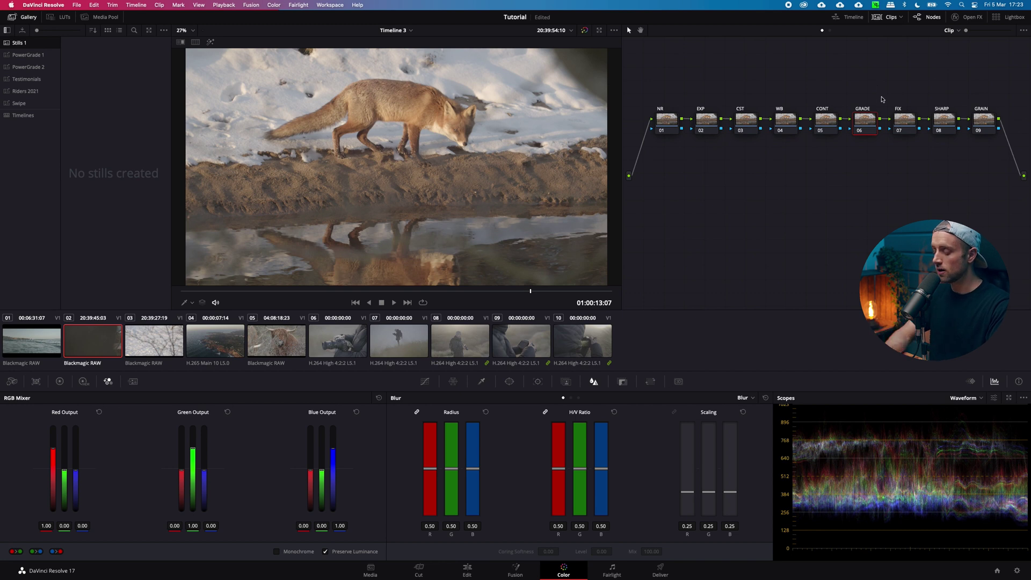
pyautogui.hotkey('alt', 'l')
pyautogui.hotkey('alt', 'l')
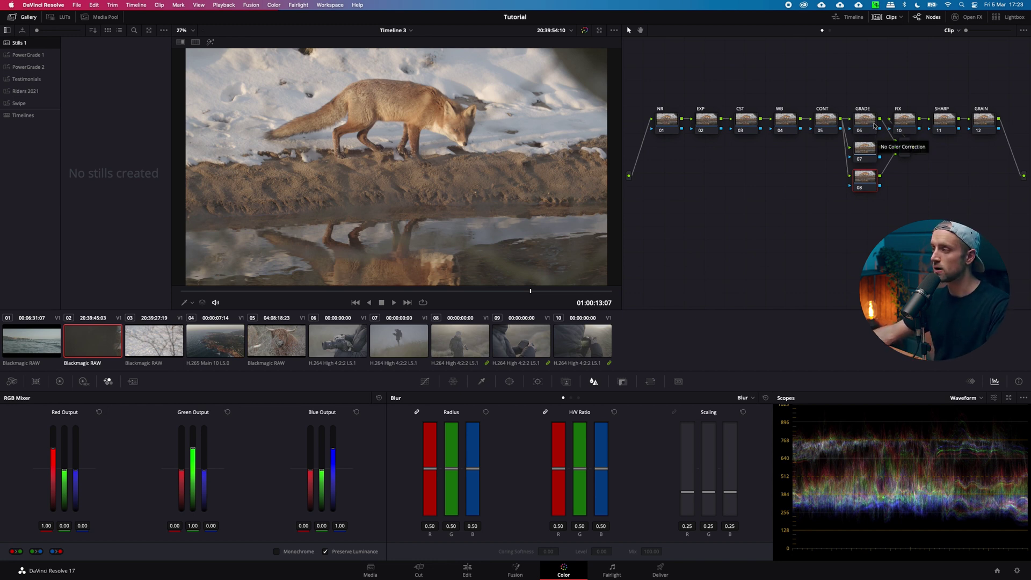
# Set NR's temporal noise reduction to 3 frames, Better motion estimation, luma/chroma thresholds 10.6.
pyautogui.click(873, 124)
pyautogui.click(667, 119)
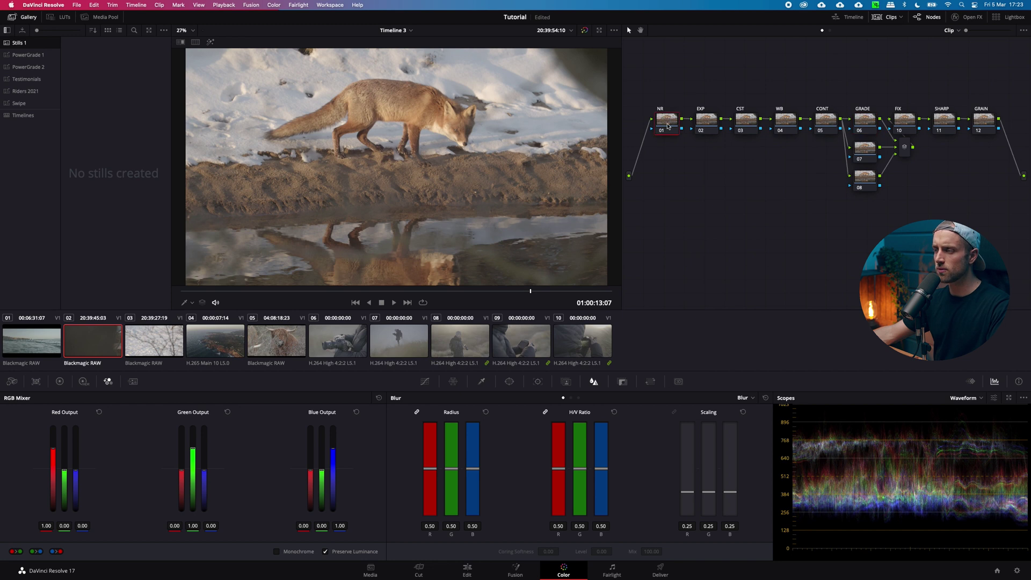
pyautogui.click(134, 382)
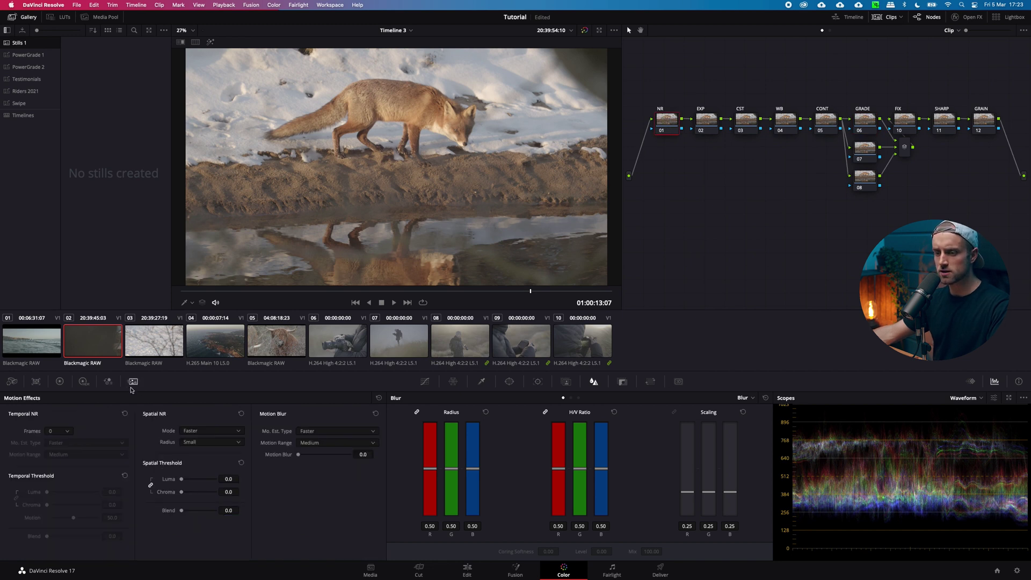
pyautogui.click(63, 433)
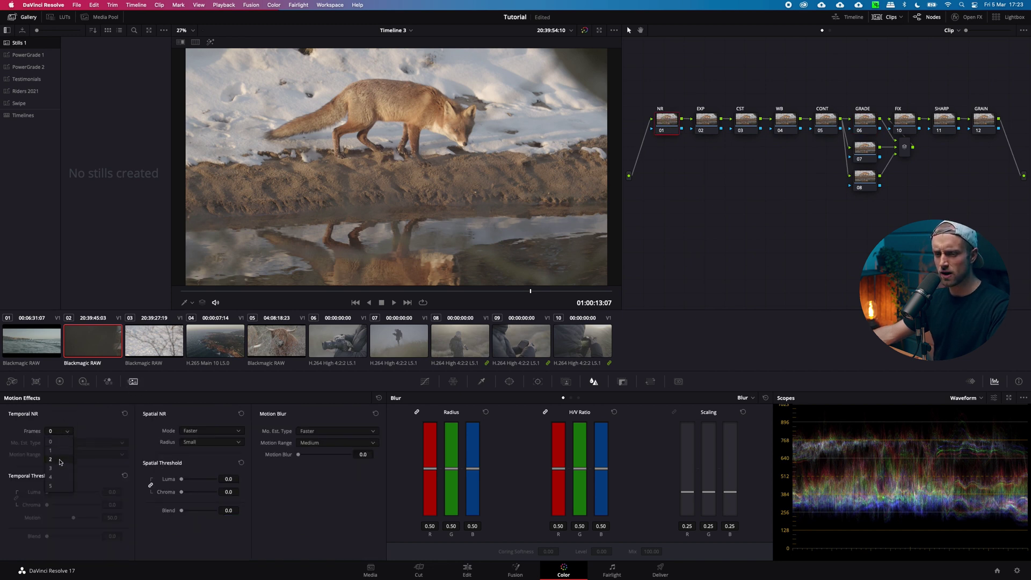
pyautogui.click(59, 468)
pyautogui.click(65, 445)
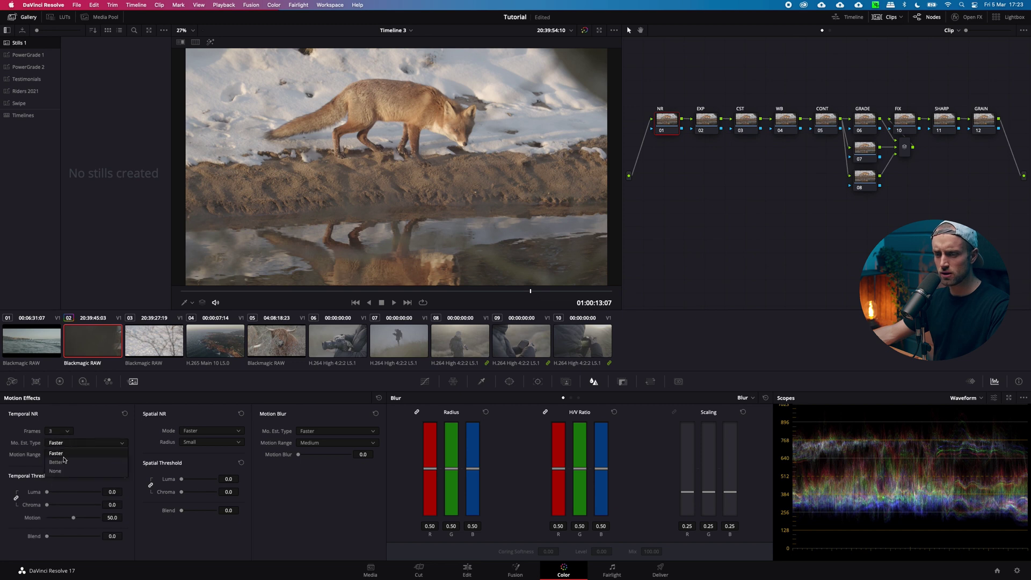
pyautogui.click(60, 456)
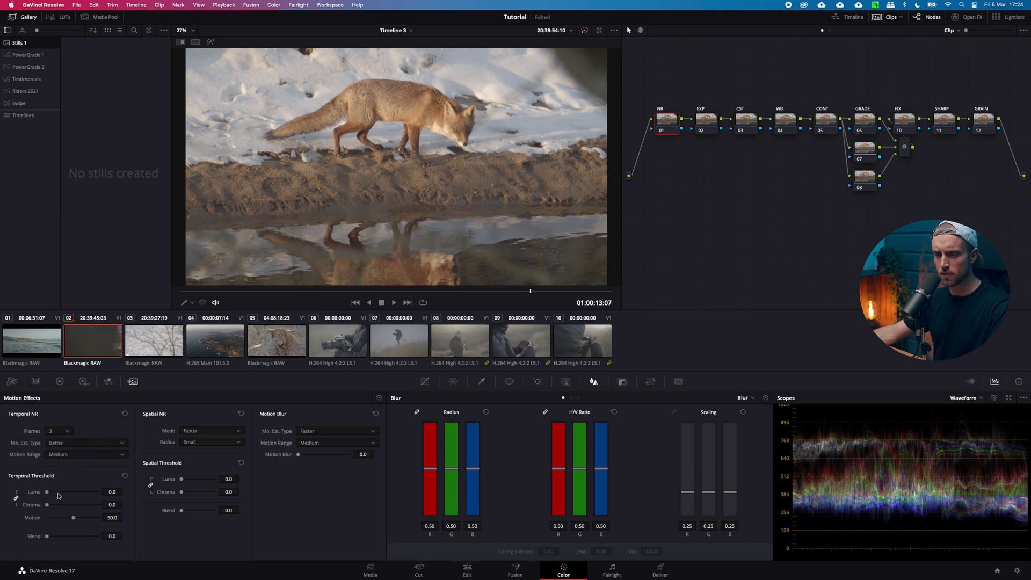
pyautogui.moveTo(47, 491); pyautogui.dragTo(52, 494)
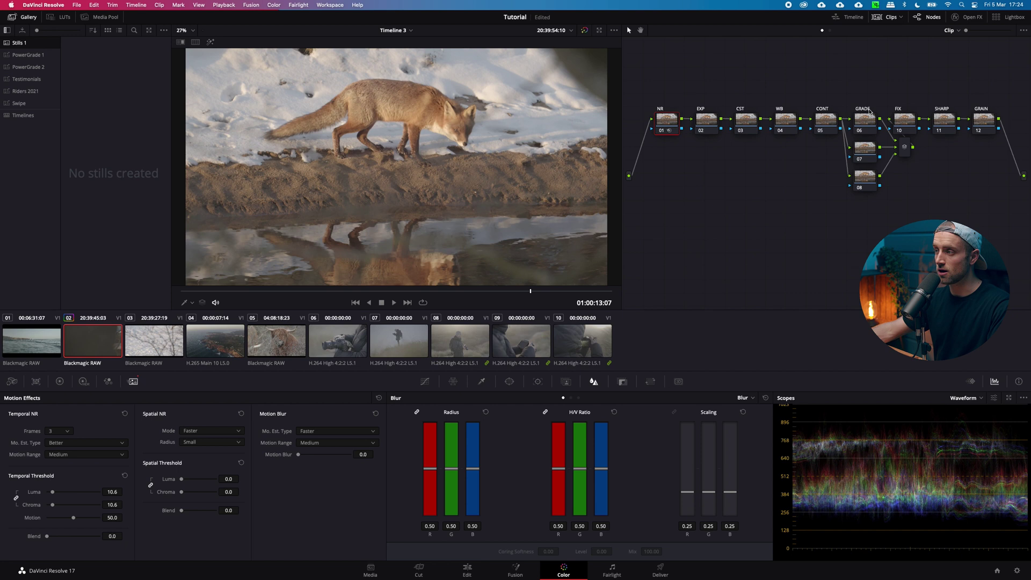
pyautogui.click(710, 122)
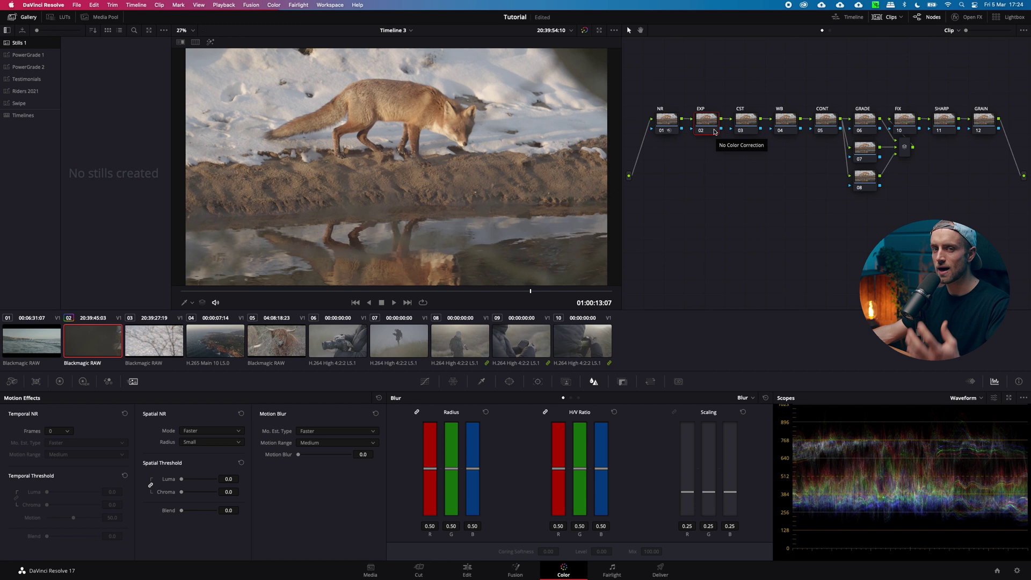
# Apply the Color Space Transform Open FX effect to the CST node.
pyautogui.click(747, 121)
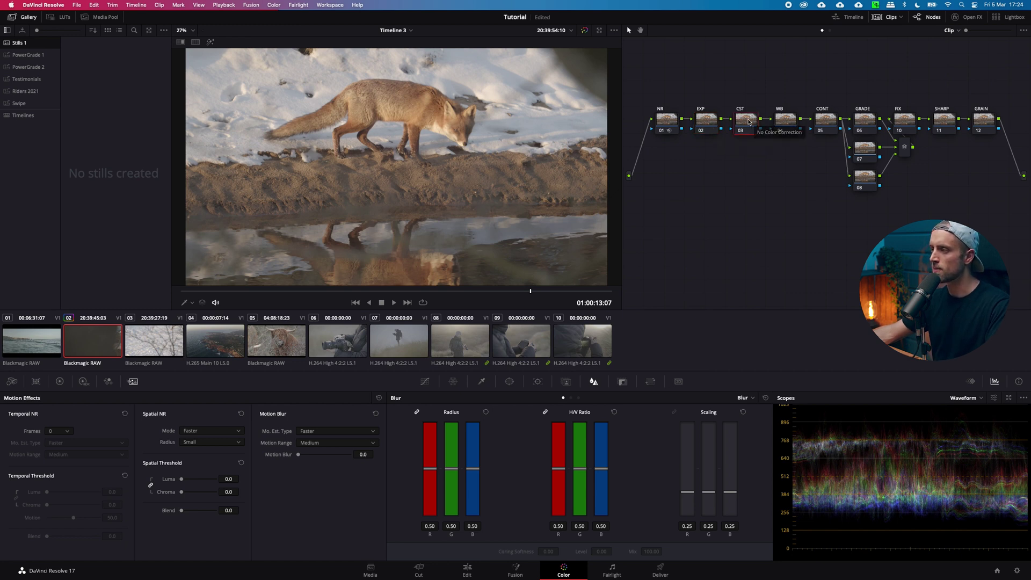
pyautogui.click(969, 19)
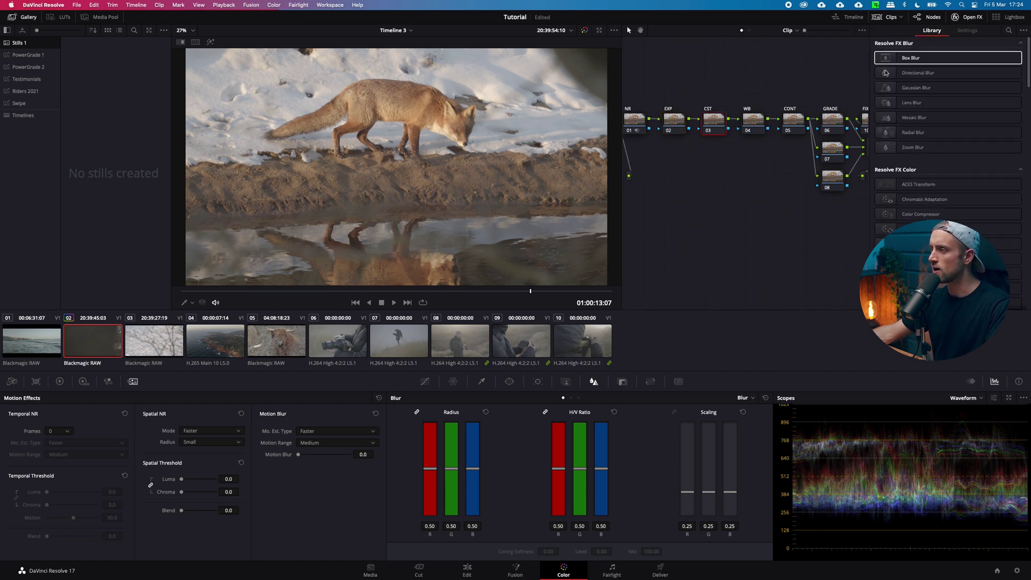
pyautogui.moveTo(892, 229); pyautogui.dragTo(715, 125)
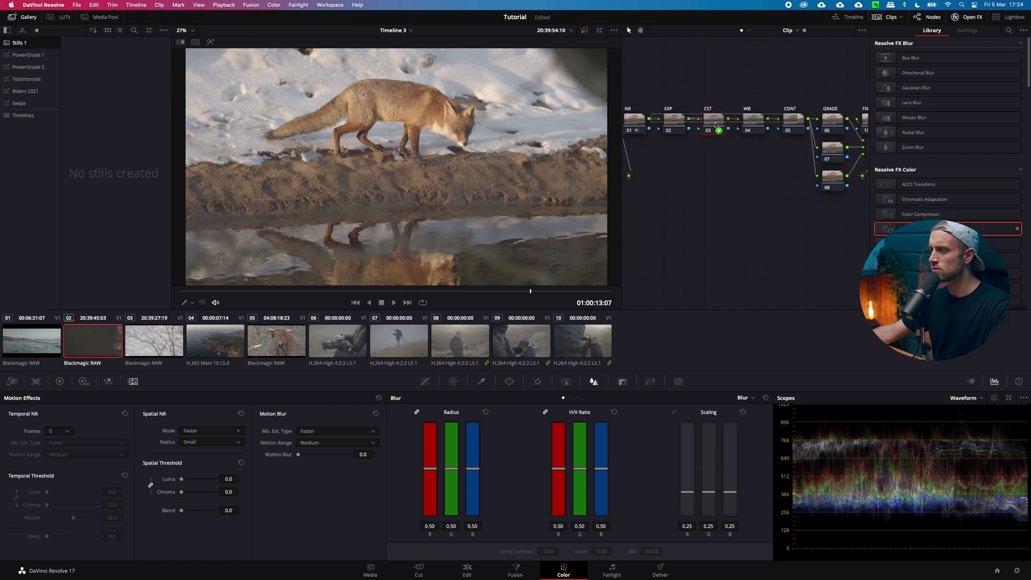
pyautogui.moveTo(715, 125); pyautogui.dragTo(715, 125)
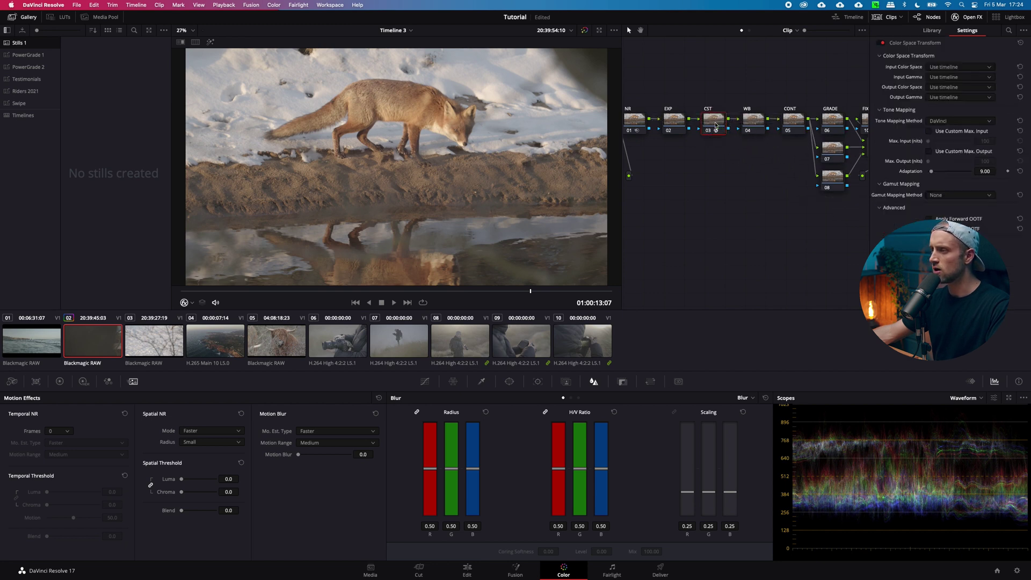
# Set input colour space and gamma to Blackmagic Film Gen 4, output to Rec.709.
pyautogui.click(957, 68)
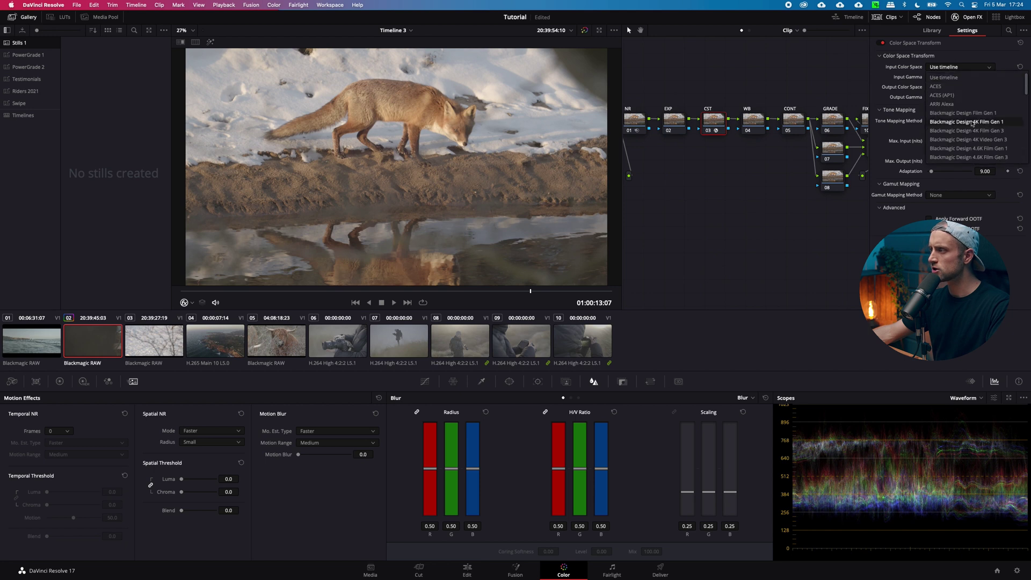
pyautogui.click(973, 139)
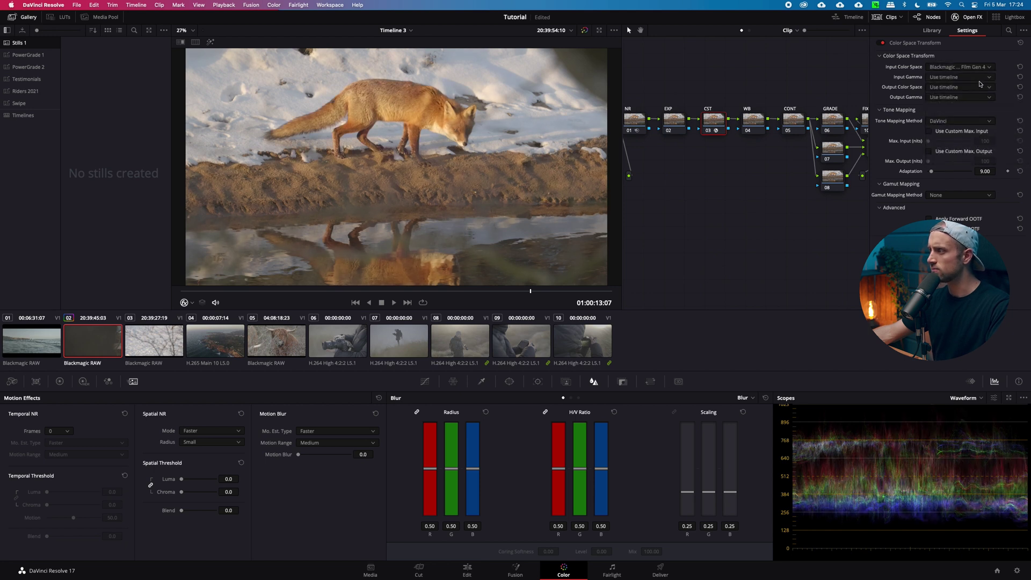
pyautogui.click(980, 78)
pyautogui.scroll(-2, 978, 116)
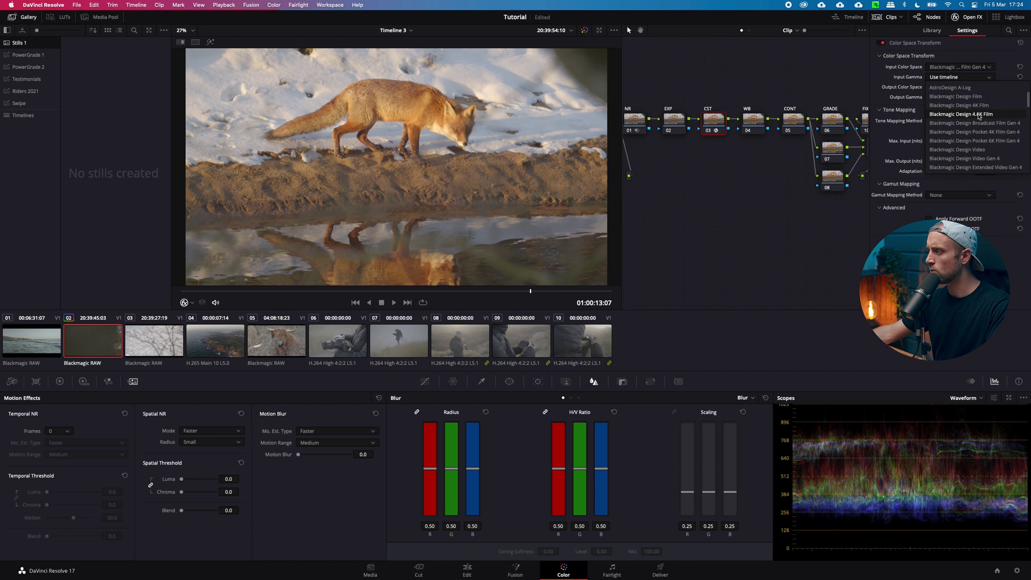
pyautogui.click(981, 133)
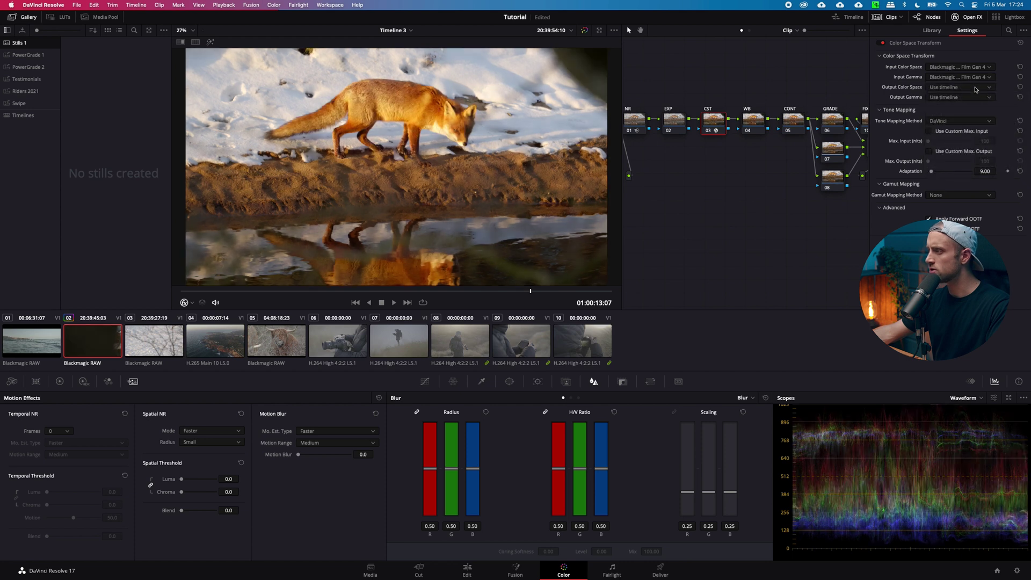
pyautogui.click(976, 88)
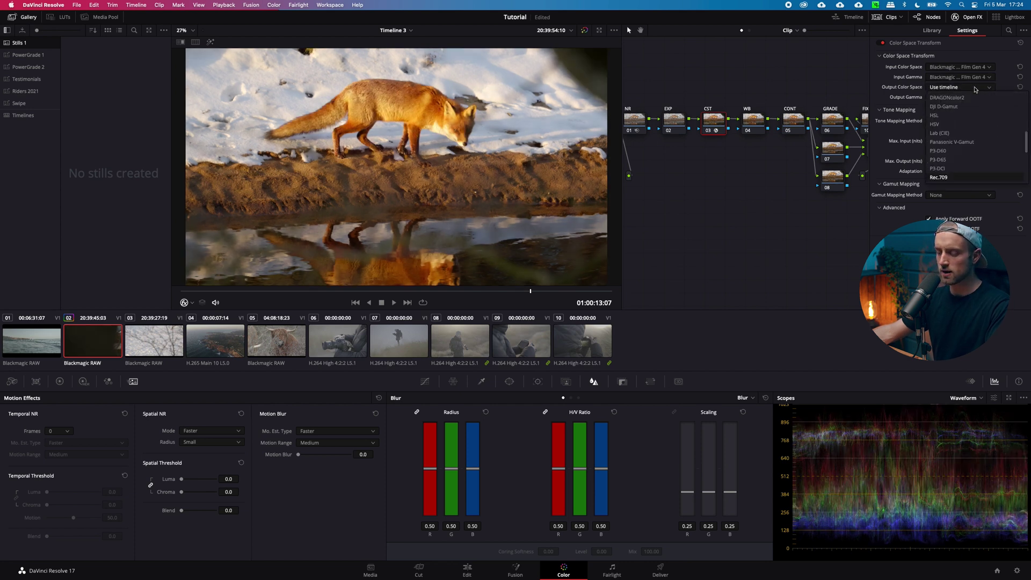
pyautogui.click(962, 177)
pyautogui.click(969, 95)
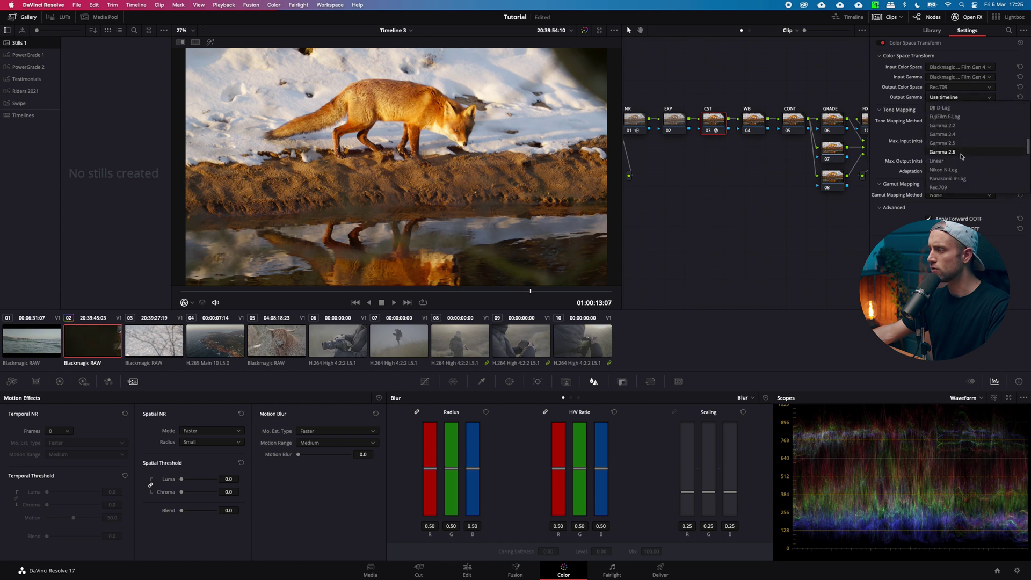
pyautogui.click(958, 187)
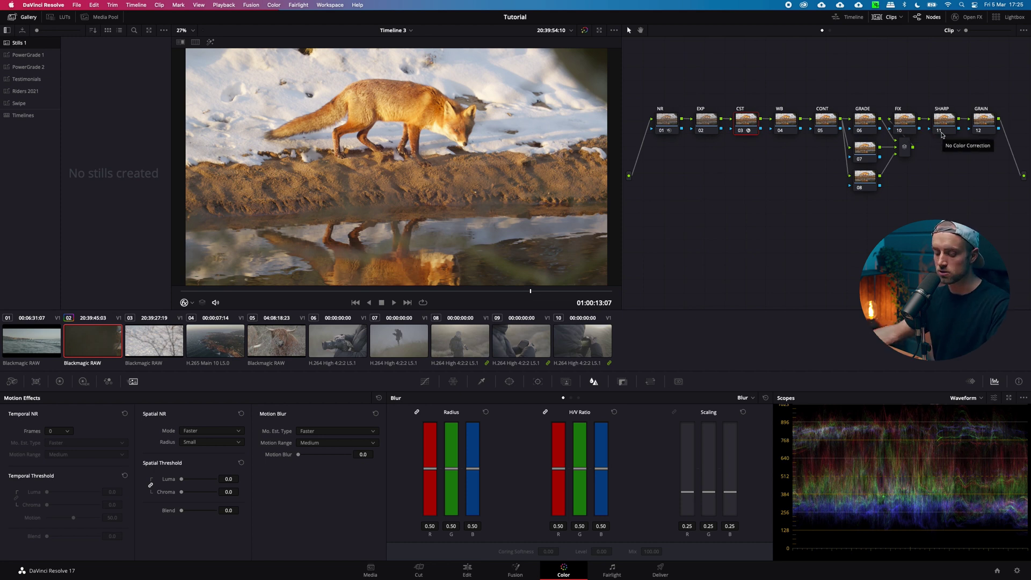
# Set the CONT node's contrast to 1.242 with a pivot of 0.656.
pyautogui.click(786, 122)
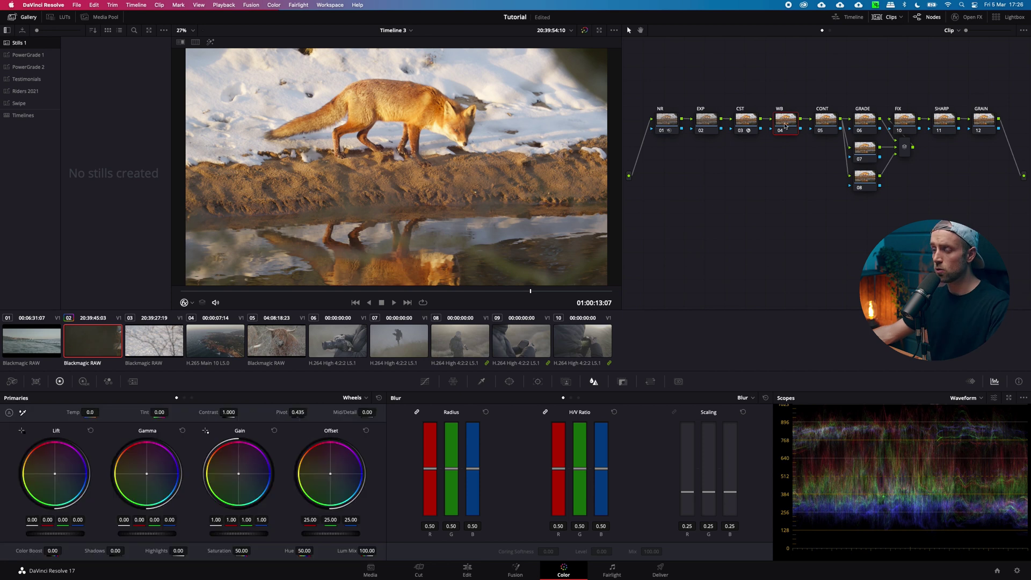
pyautogui.click(827, 121)
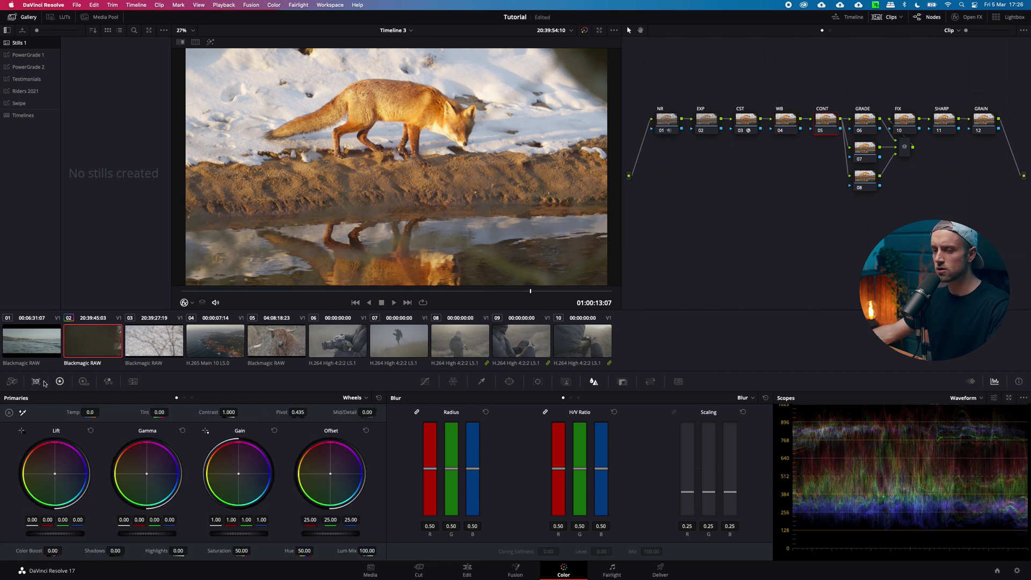
pyautogui.moveTo(234, 412); pyautogui.dragTo(287, 414)
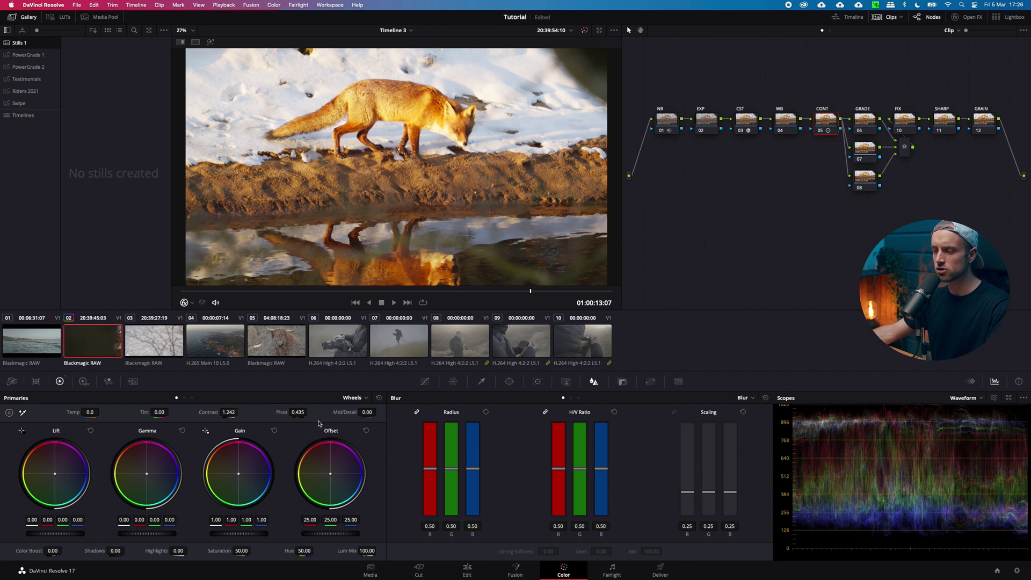
pyautogui.moveTo(307, 419); pyautogui.dragTo(435, 420)
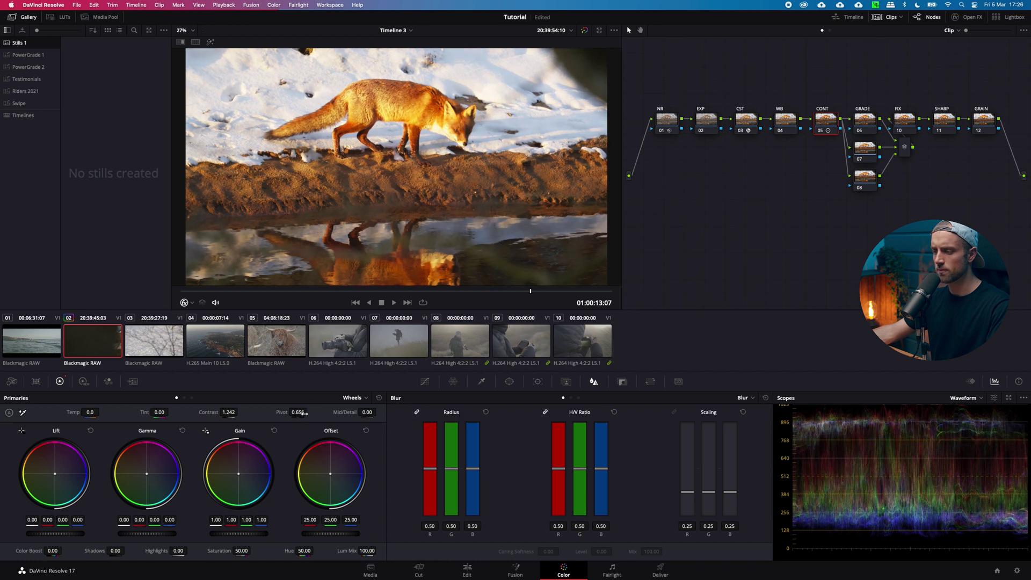
pyautogui.click(866, 121)
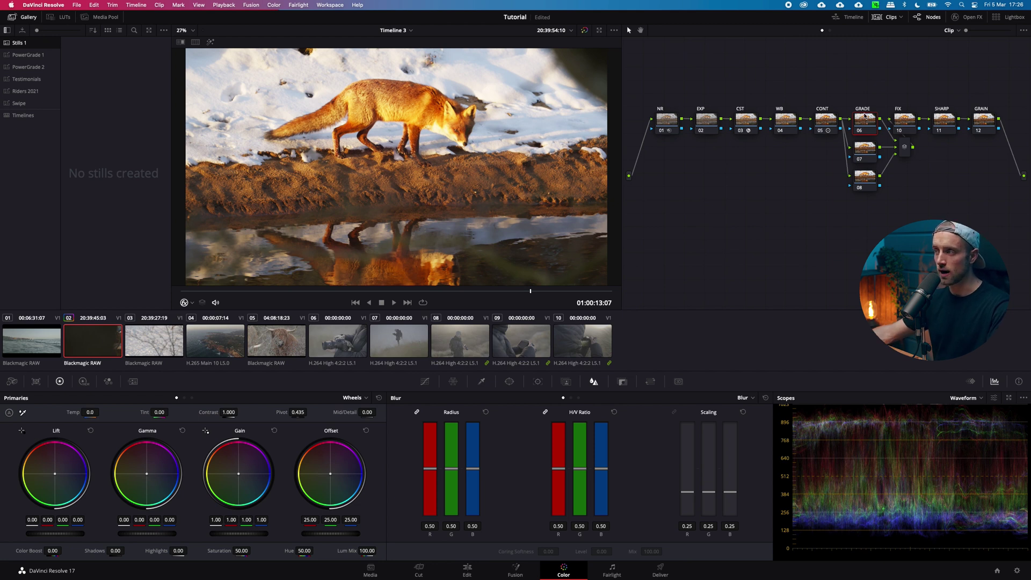
# Trial blue-output mixes in GRADE's RGB Mixer, change its working colour space, then reset.
pyautogui.click(108, 381)
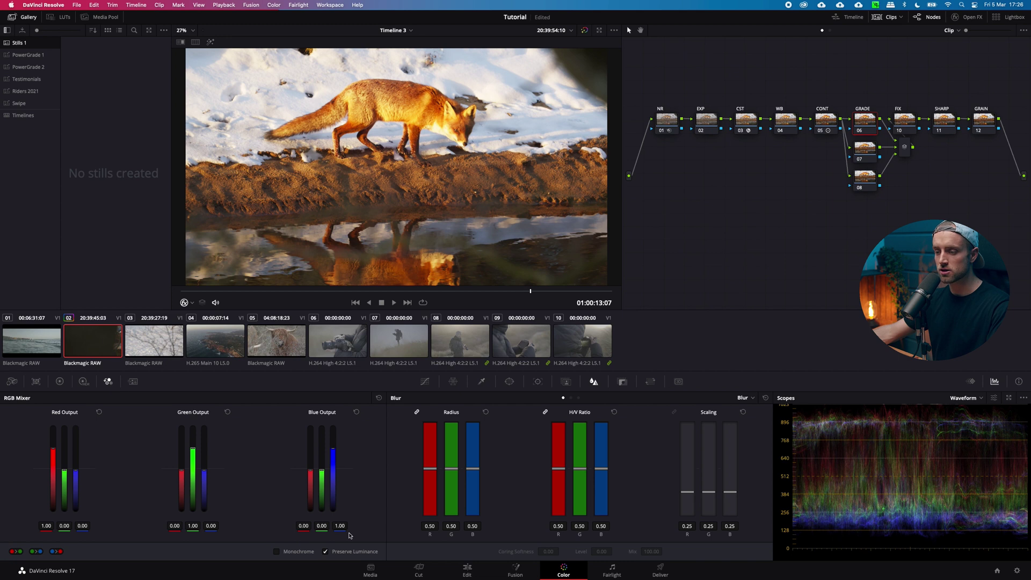
pyautogui.moveTo(342, 525); pyautogui.dragTo(571, 545)
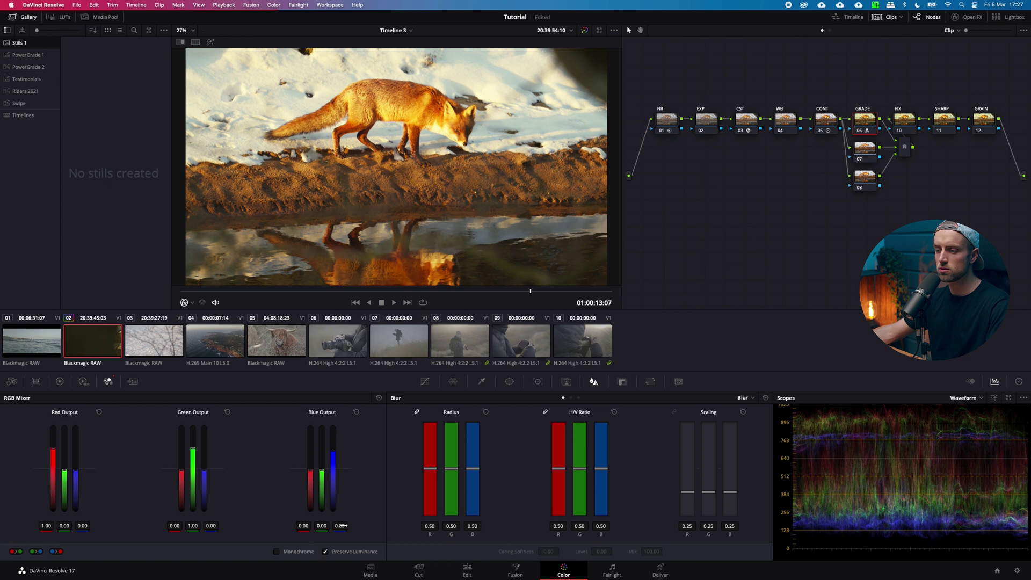
pyautogui.click(379, 399)
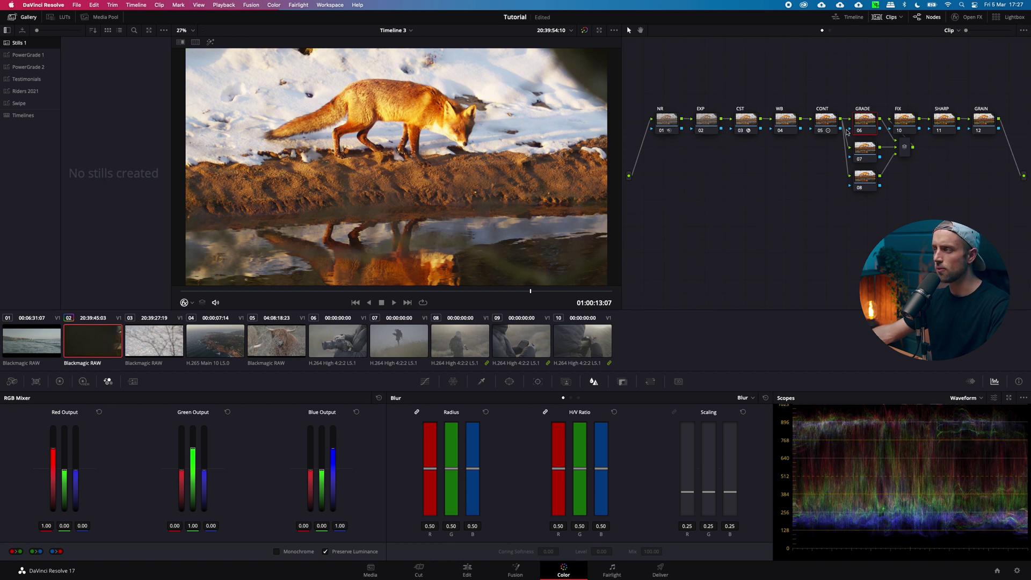
pyautogui.rightClick(866, 120)
pyautogui.moveTo(922, 217)
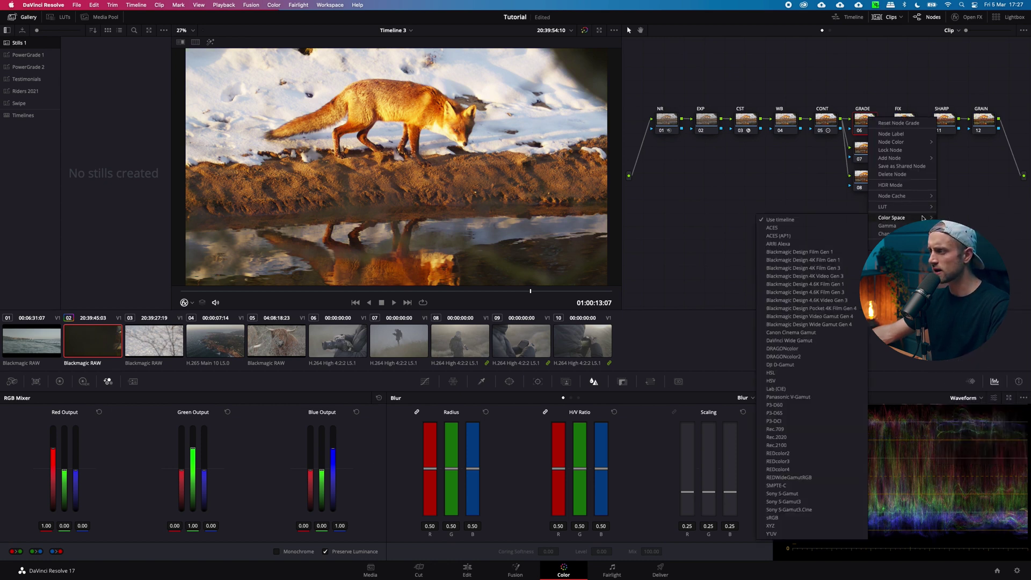
pyautogui.click(778, 529)
pyautogui.moveTo(346, 534); pyautogui.dragTo(370, 497)
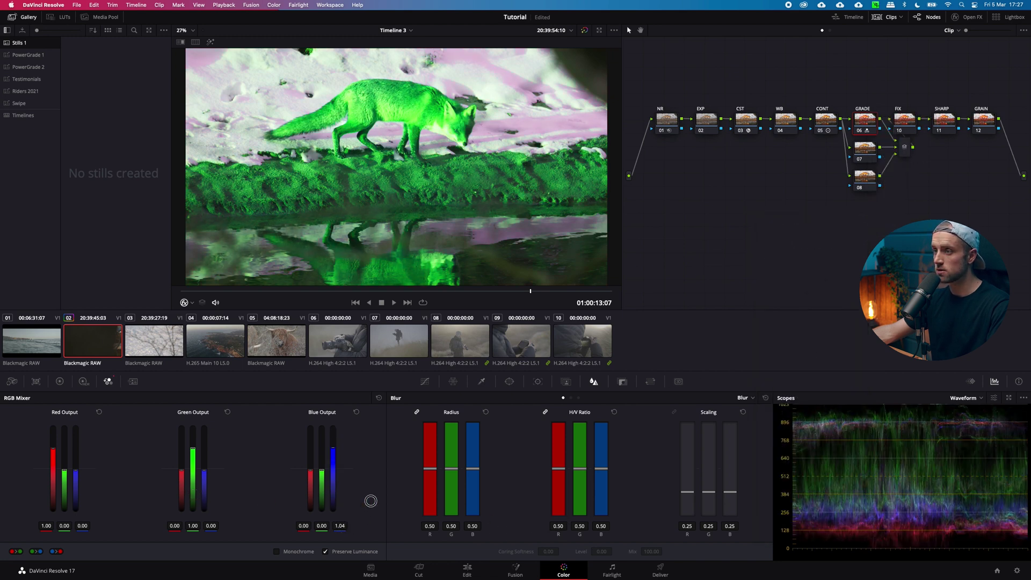
pyautogui.moveTo(460, 511); pyautogui.dragTo(343, 528)
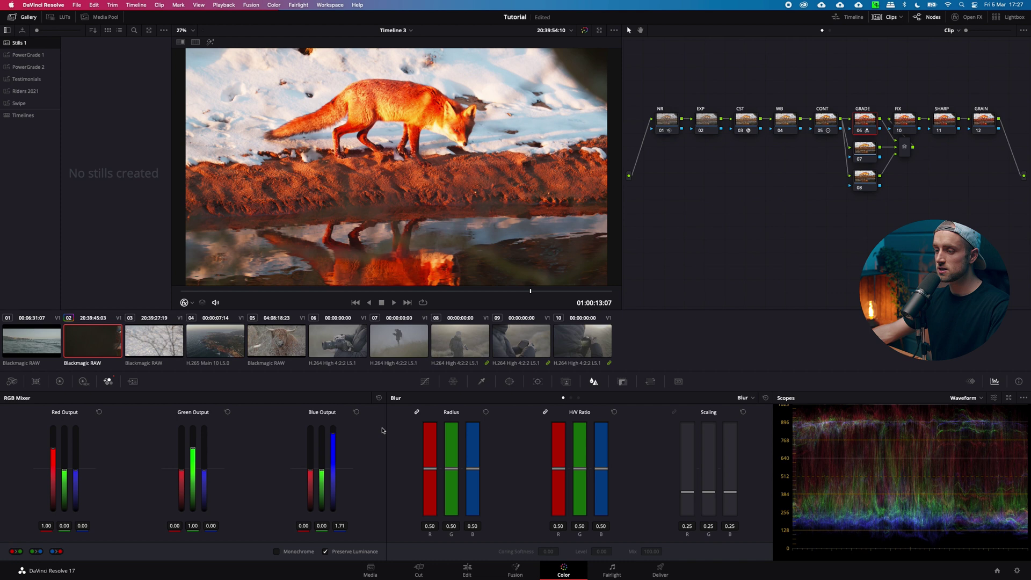
pyautogui.click(379, 398)
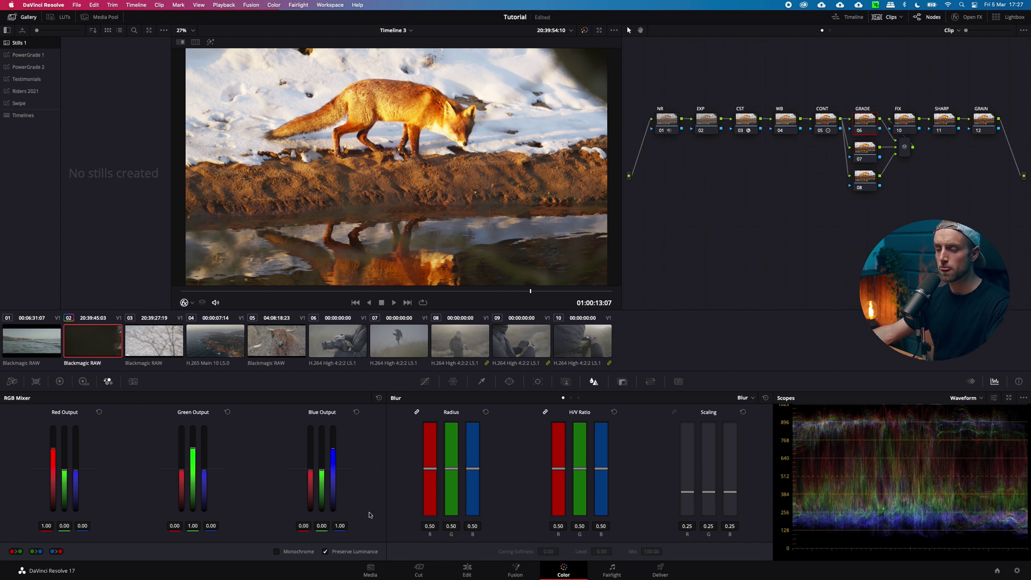
# Mix green output 0.89 green/0.37 blue and blue output -0.26 green/1.20 blue, comparing before/after.
pyautogui.moveTo(342, 526); pyautogui.dragTo(322, 527)
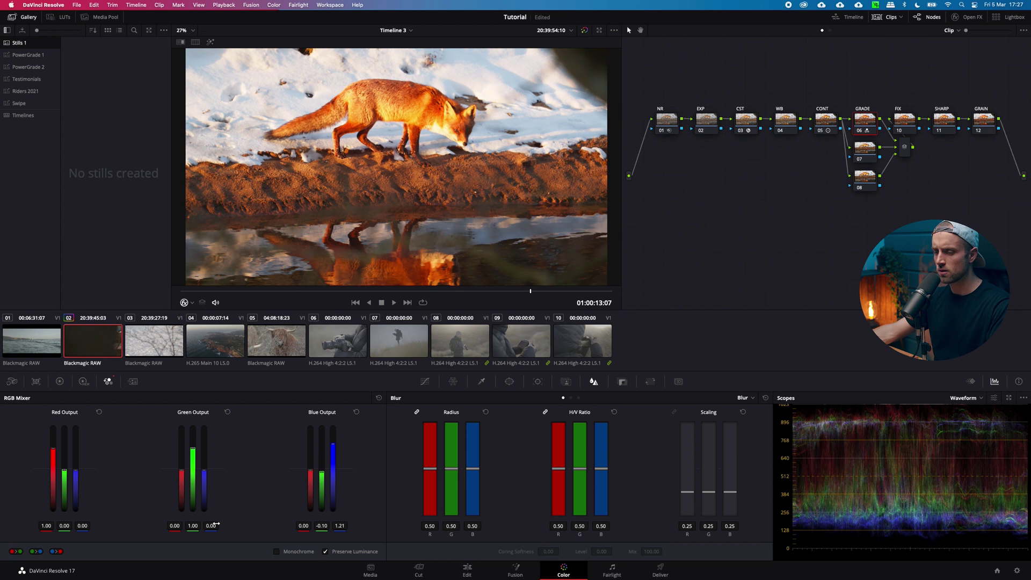
pyautogui.moveTo(217, 526); pyautogui.dragTo(191, 525)
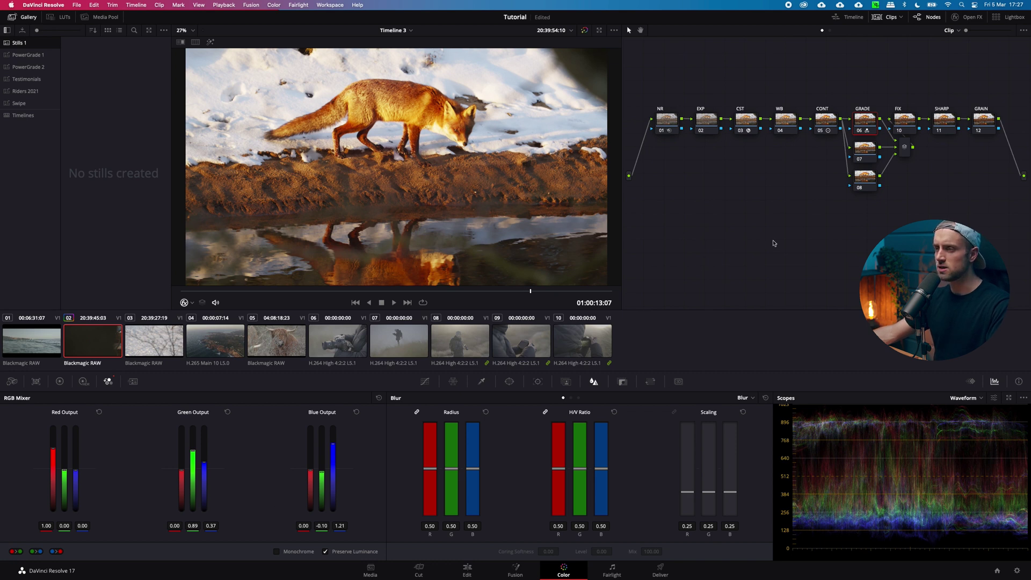
pyautogui.hotkey('ctrl', 'd')
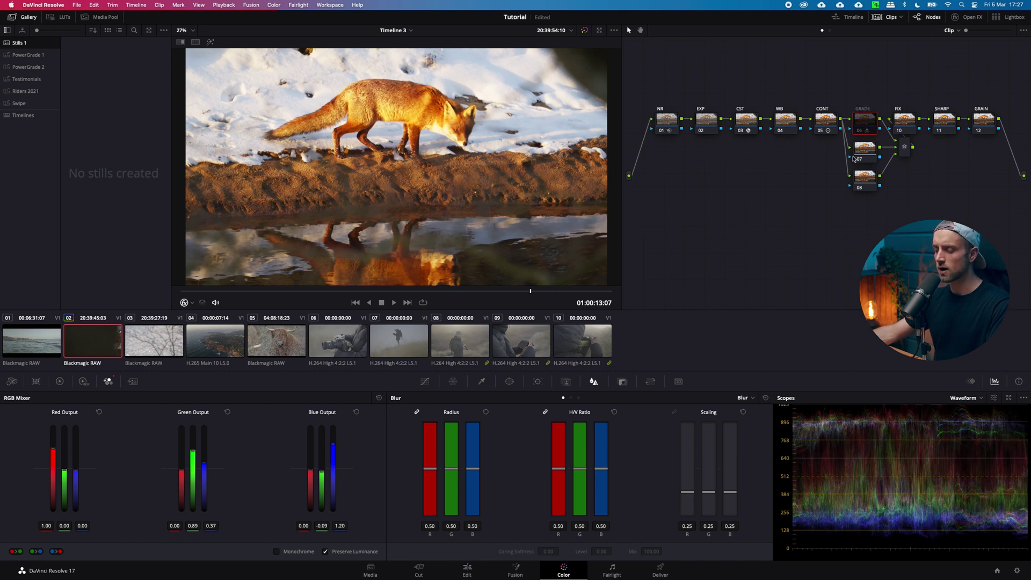
pyautogui.hotkey('ctrl', 'd')
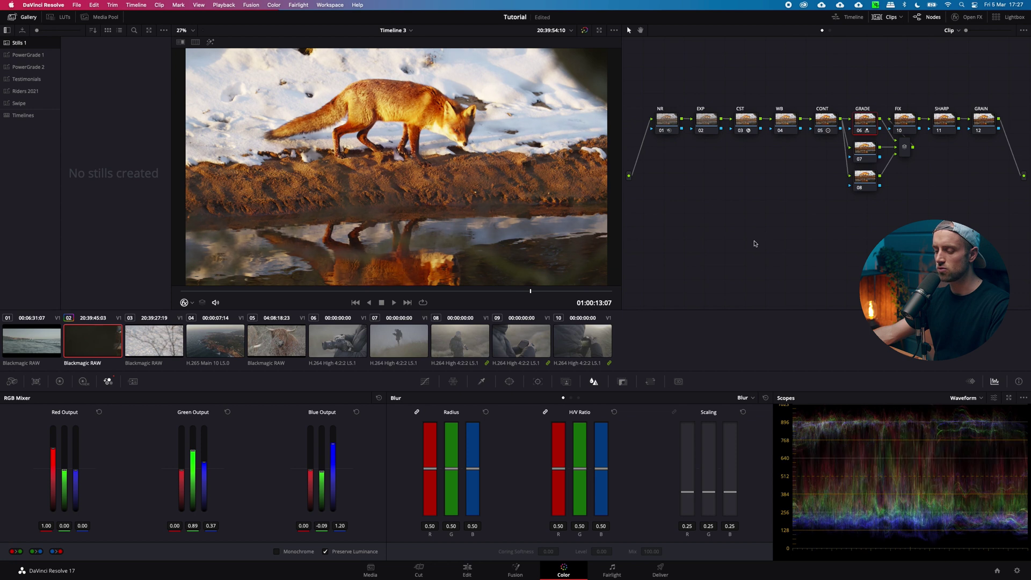
pyautogui.hotkey('ctrl', 'd')
pyautogui.hotkey('ctrl', 'd')
pyautogui.hotkey('ctrl', 'd')
pyautogui.hotkey('ctrl', 'd')
pyautogui.hotkey('ctrl', 'd')
pyautogui.hotkey('ctrl', 'd')
pyautogui.hotkey('ctrl', 'd')
pyautogui.hotkey('ctrl', 'd')
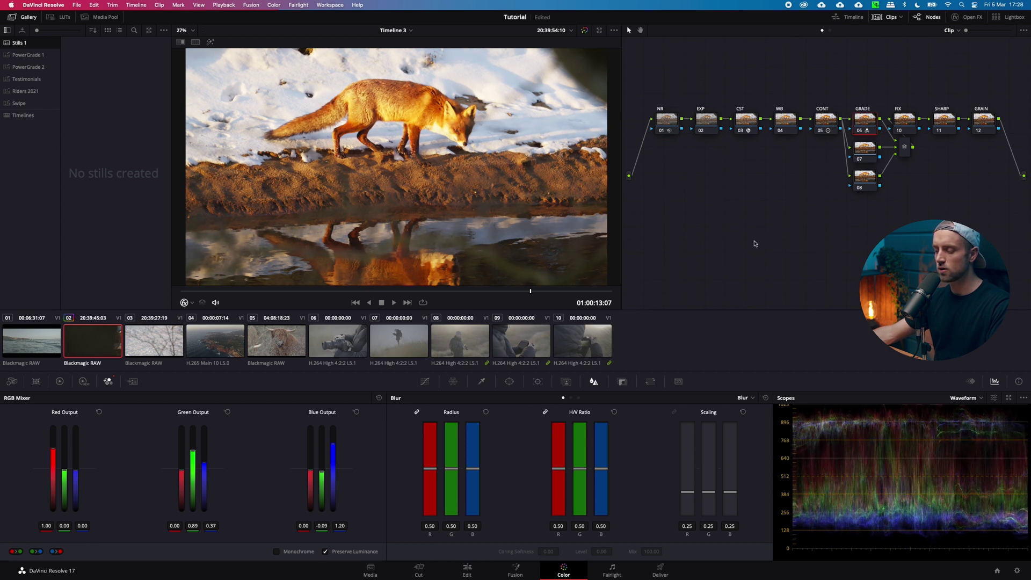
pyautogui.moveTo(321, 525); pyautogui.dragTo(318, 522)
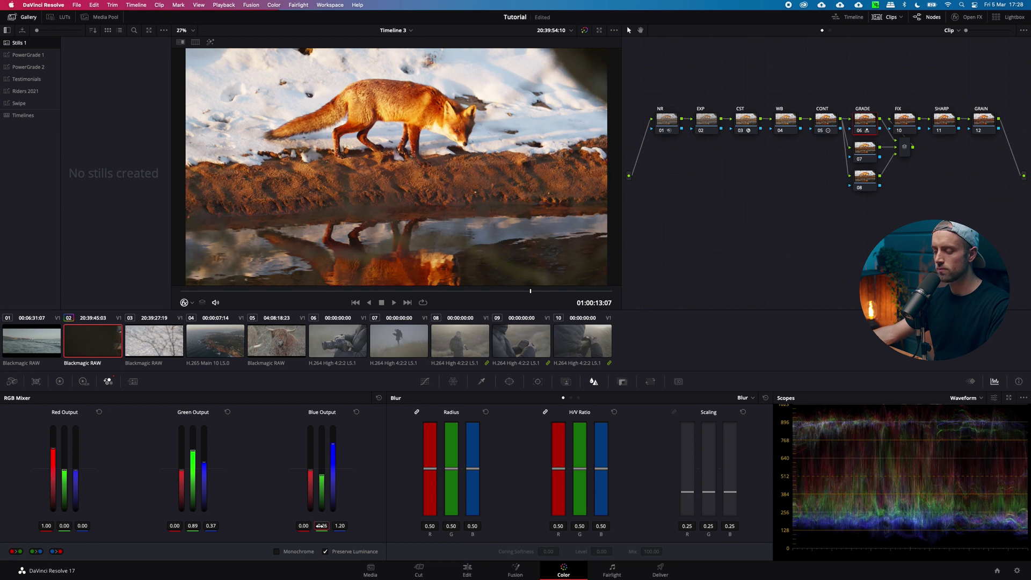
# On node 07's Hue vs Sat curve, lower magenta saturation and hold orange and blue points.
pyautogui.click(869, 156)
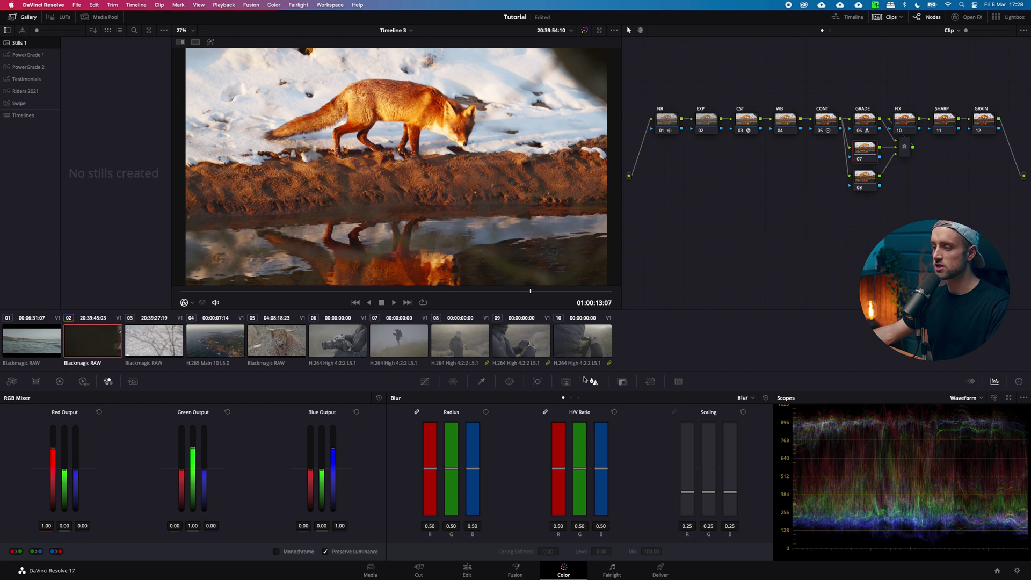
pyautogui.click(425, 383)
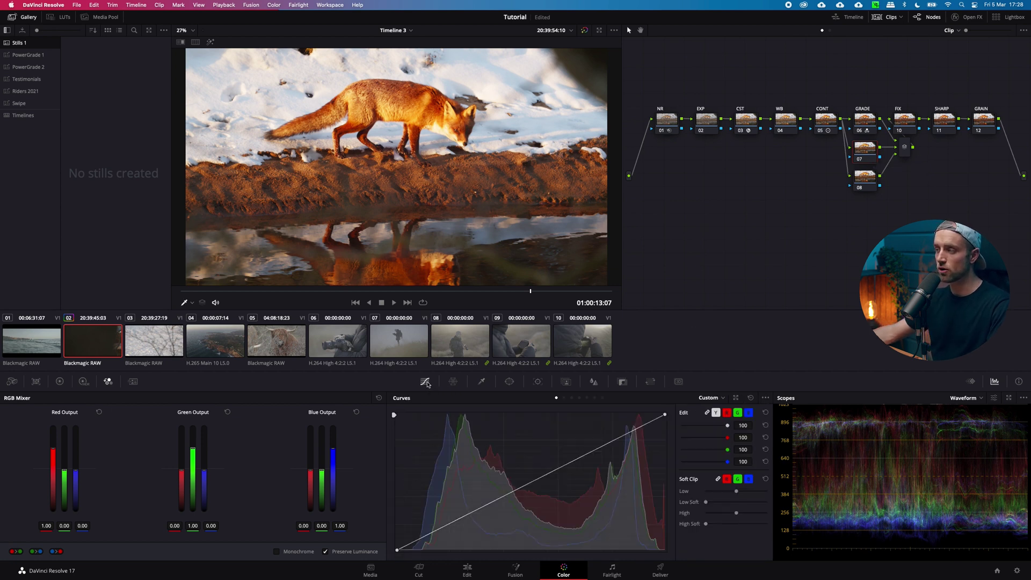
pyautogui.click(572, 398)
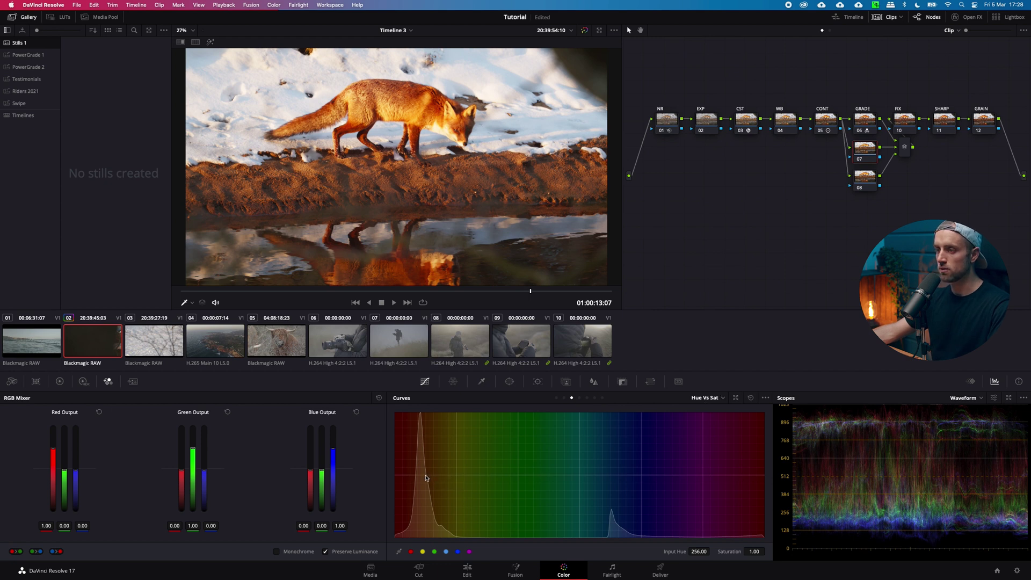
pyautogui.moveTo(425, 478); pyautogui.dragTo(426, 485)
pyautogui.moveTo(528, 483)
pyautogui.mouseDown()
pyautogui.moveTo(506, 477)
pyautogui.moveTo(518, 476)
pyautogui.mouseUp()
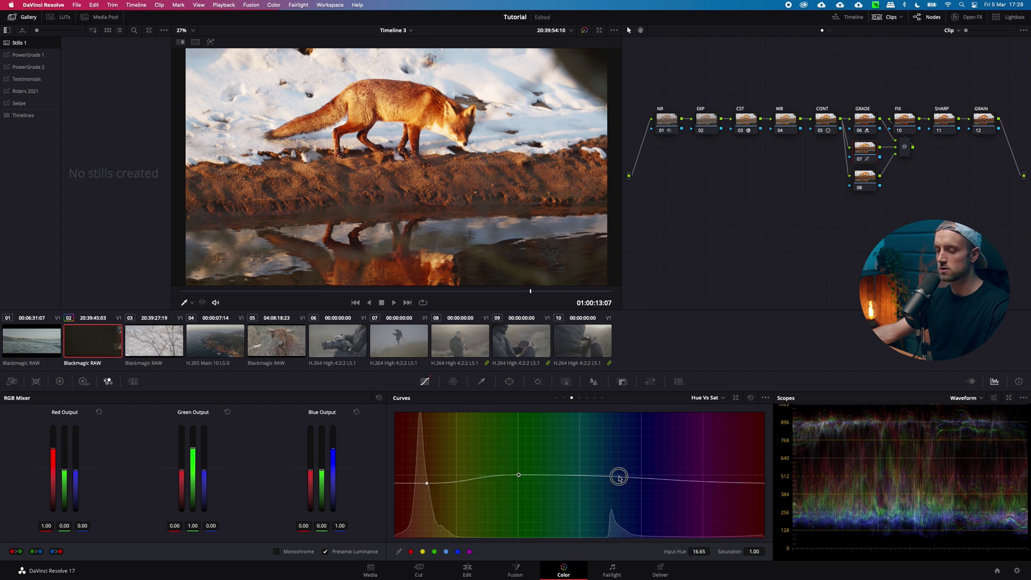
pyautogui.click(708, 476)
pyautogui.moveTo(707, 477); pyautogui.dragTo(704, 476)
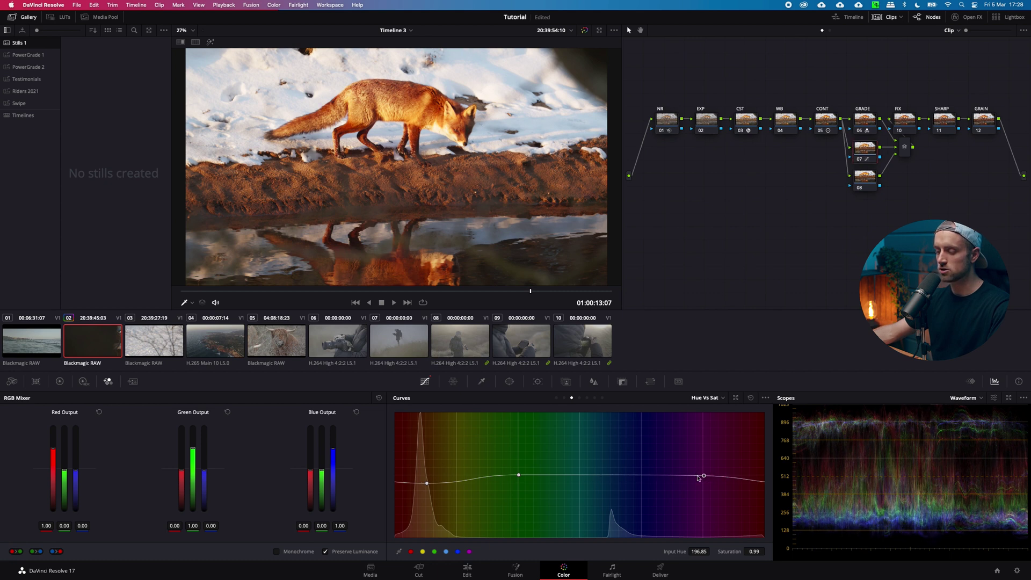
# Rotate the orange hues on the Hue vs Hue curve, with an anchor point holding other hues.
pyautogui.click(564, 397)
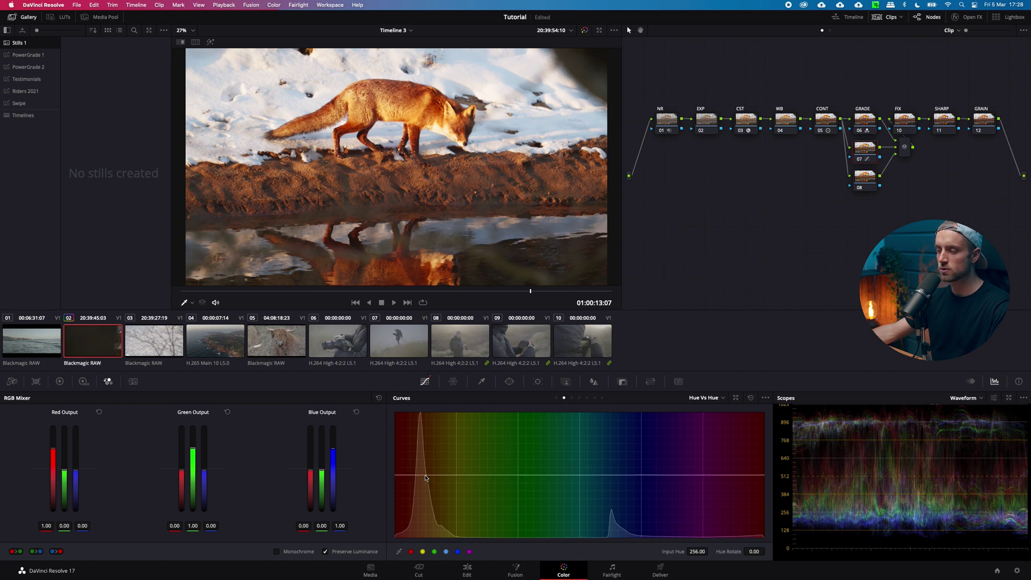
pyautogui.moveTo(426, 477); pyautogui.dragTo(425, 478)
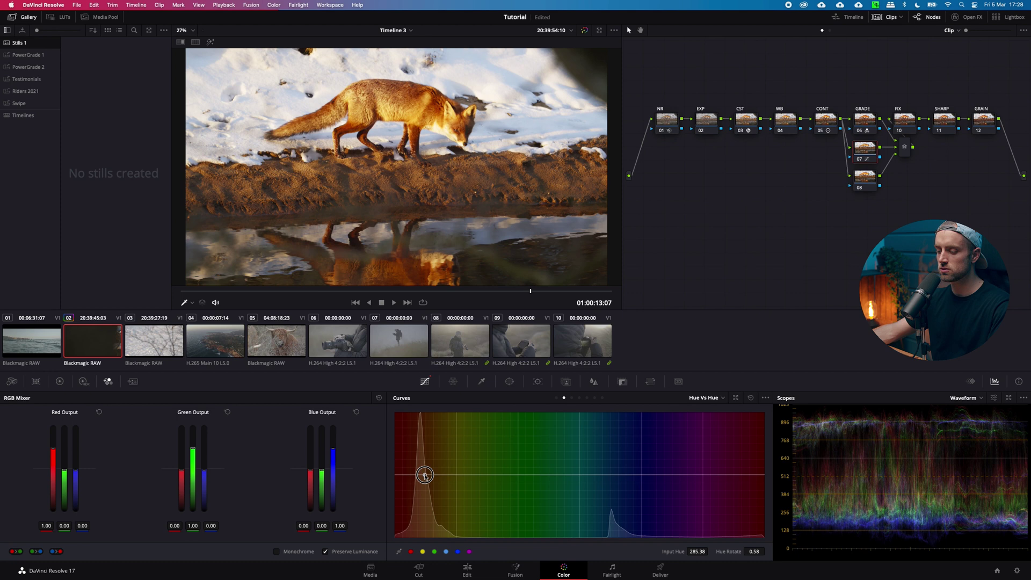
pyautogui.moveTo(424, 475); pyautogui.dragTo(424, 474)
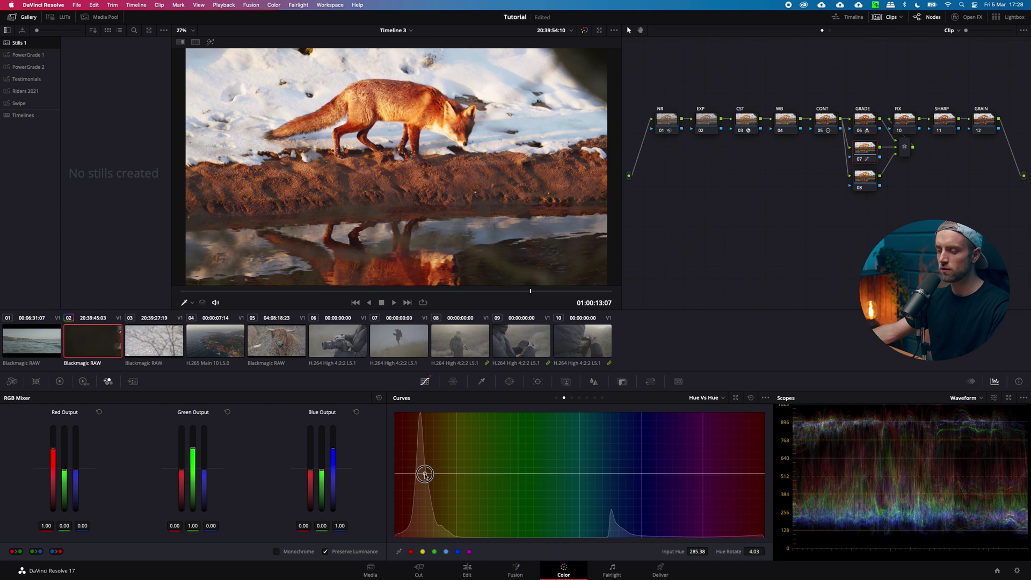
pyautogui.click(455, 475)
pyautogui.moveTo(455, 474); pyautogui.dragTo(460, 476)
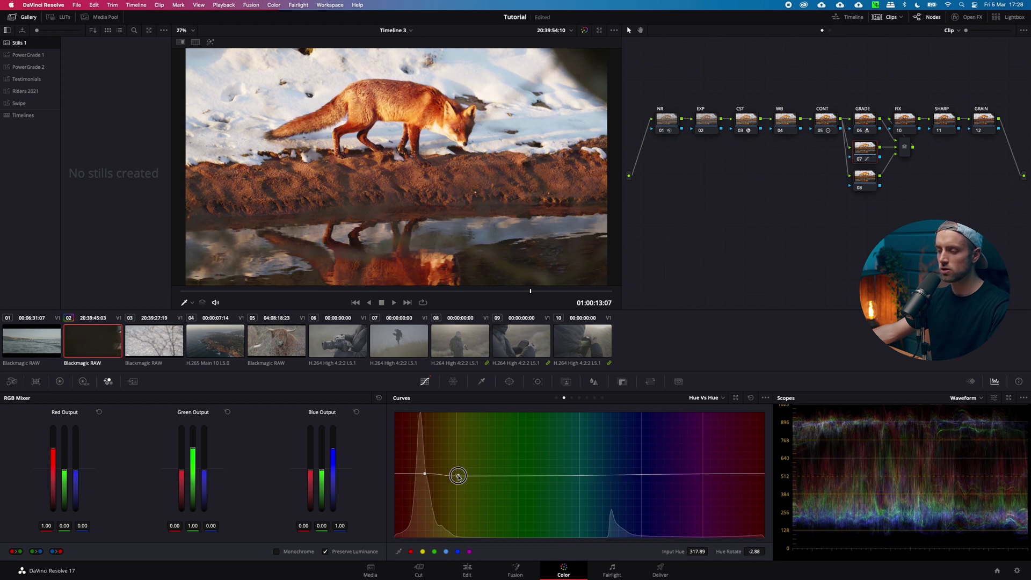
pyautogui.click(703, 475)
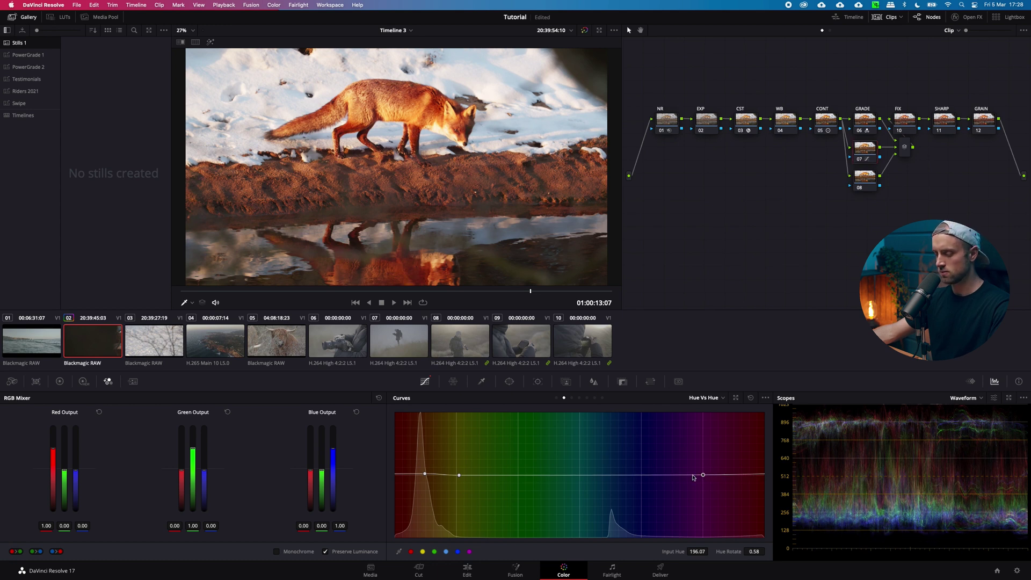
# Select node 08 and display the Primaries colour wheels.
pyautogui.click(870, 183)
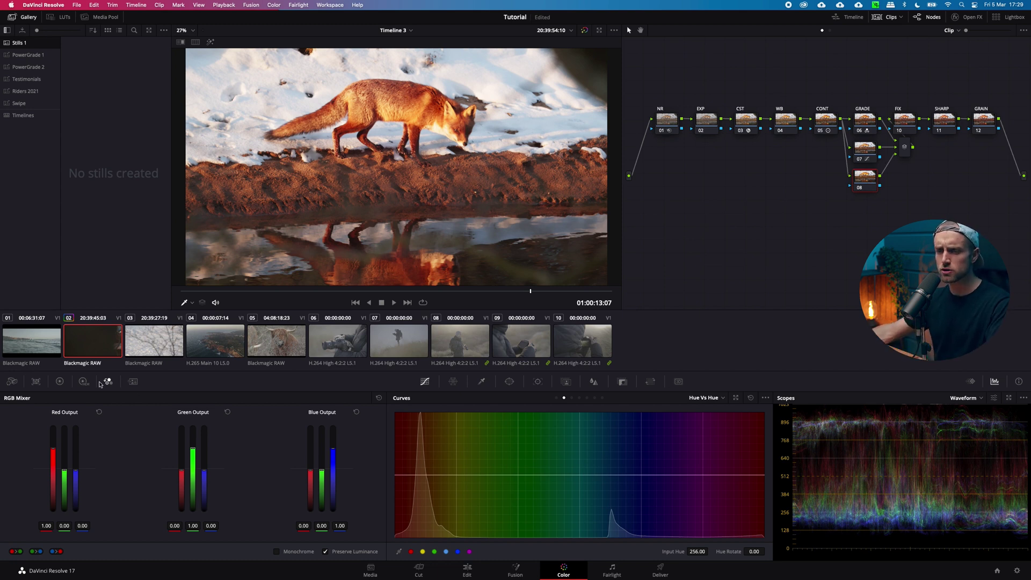
pyautogui.click(60, 381)
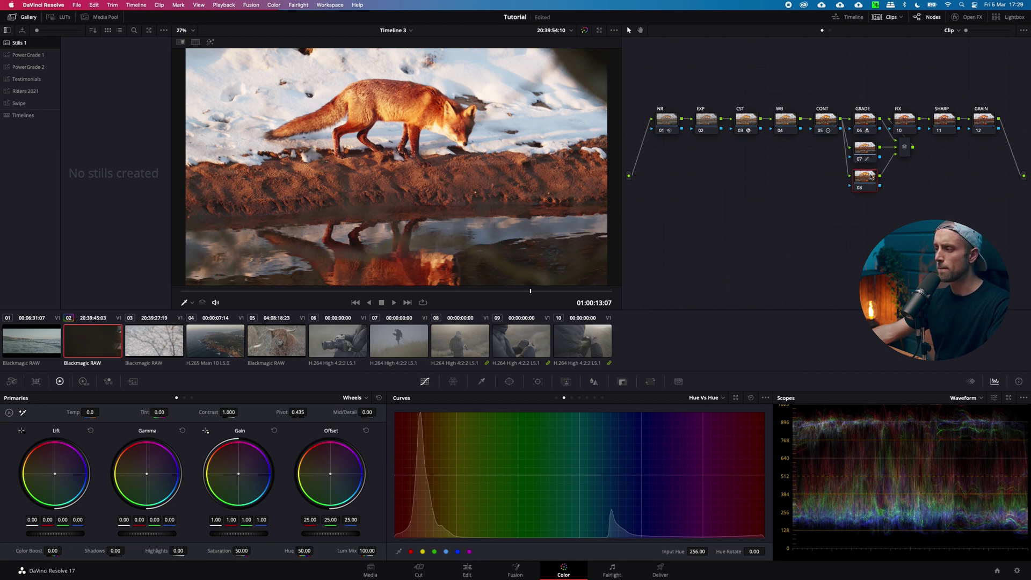
# In Log mode, push node 08's shadows to -0.23, 0.04, 0.27 with low range about 0.326.
pyautogui.click(352, 397)
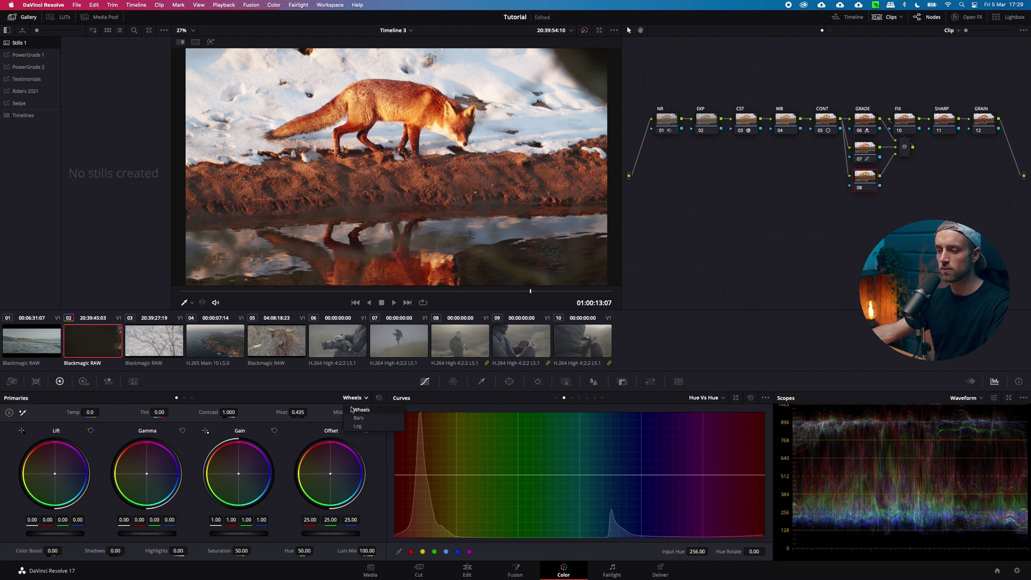
pyautogui.click(356, 424)
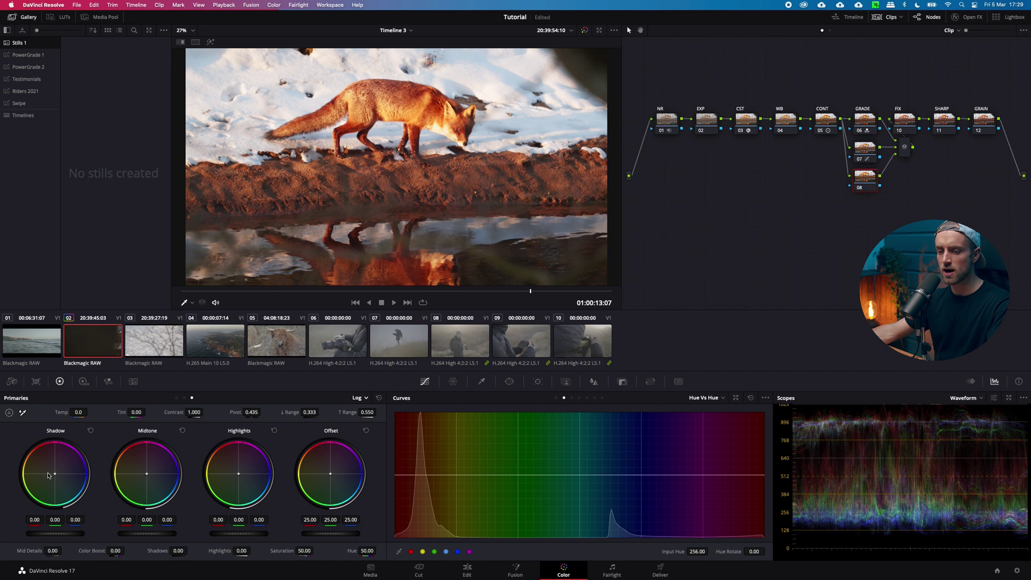
pyautogui.moveTo(48, 475); pyautogui.dragTo(62, 484)
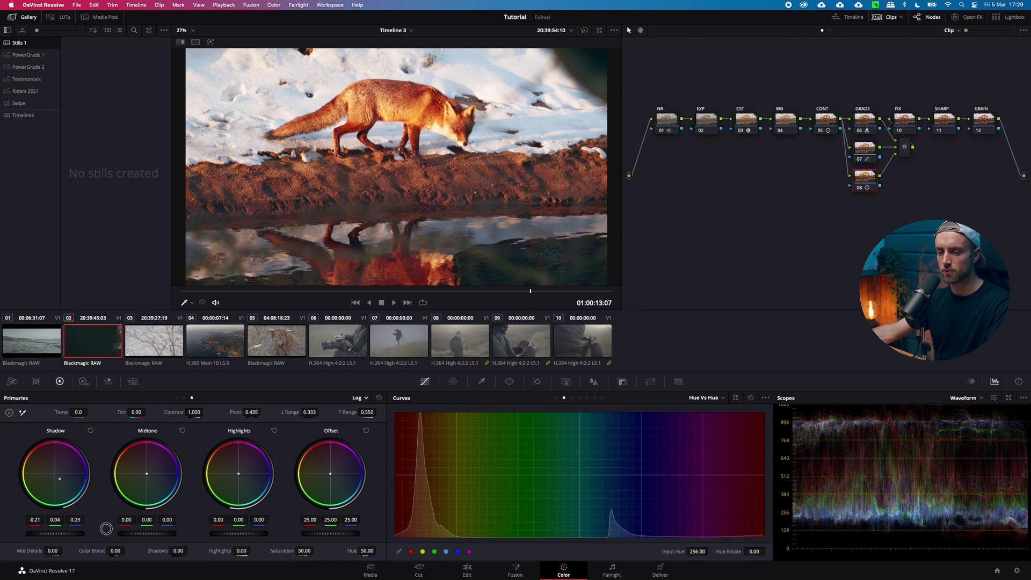
pyautogui.moveTo(105, 529); pyautogui.dragTo(112, 534)
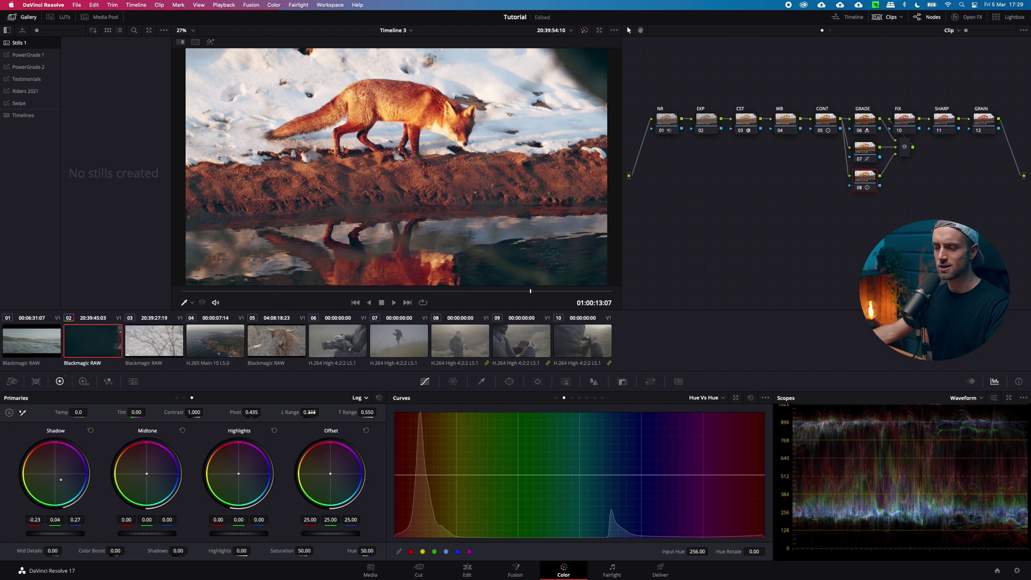
pyautogui.moveTo(310, 412); pyautogui.dragTo(25, 415)
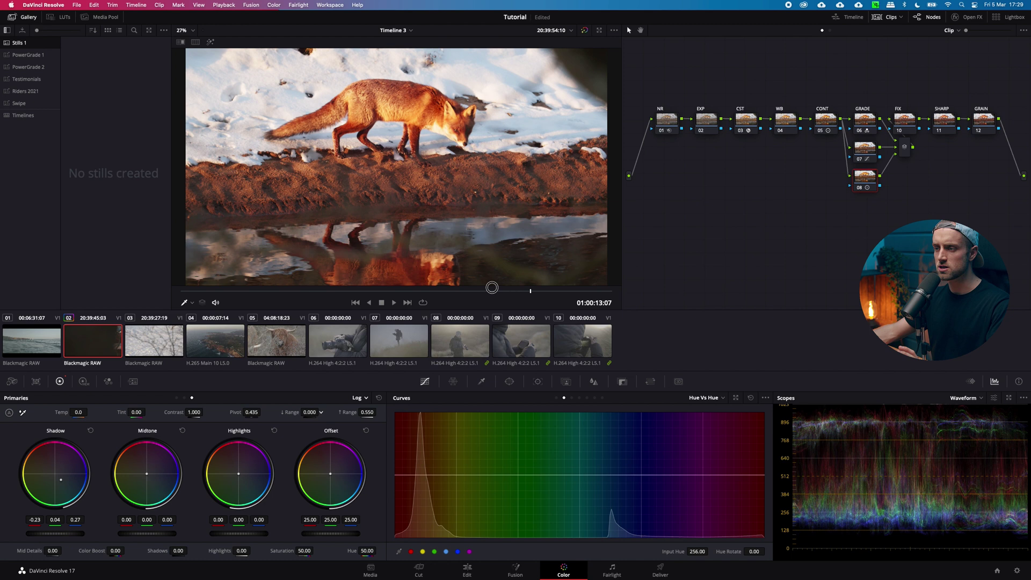
pyautogui.moveTo(494, 288); pyautogui.dragTo(558, 284)
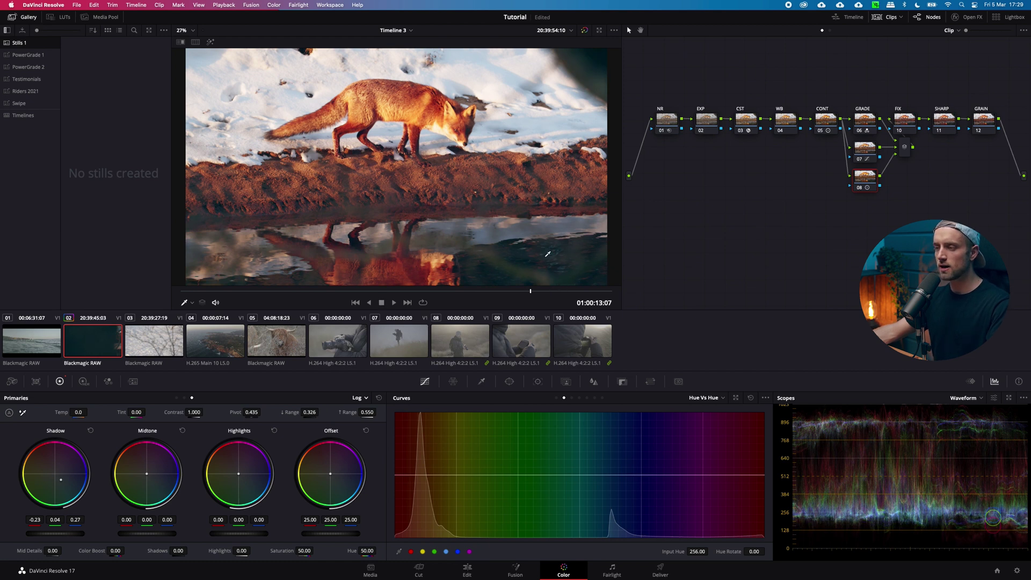
pyautogui.click(580, 245)
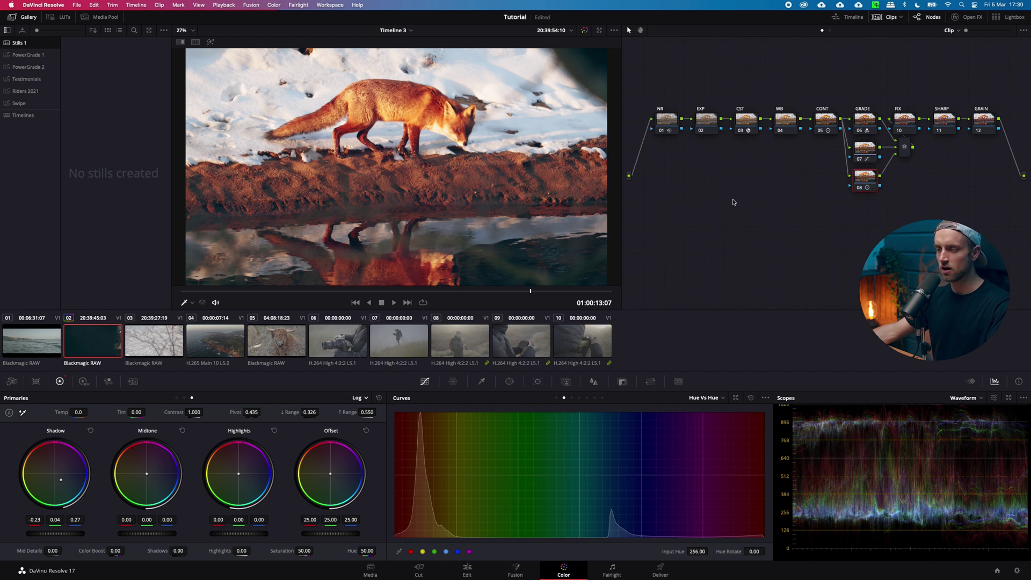
pyautogui.hotkey('ctrl', 'd')
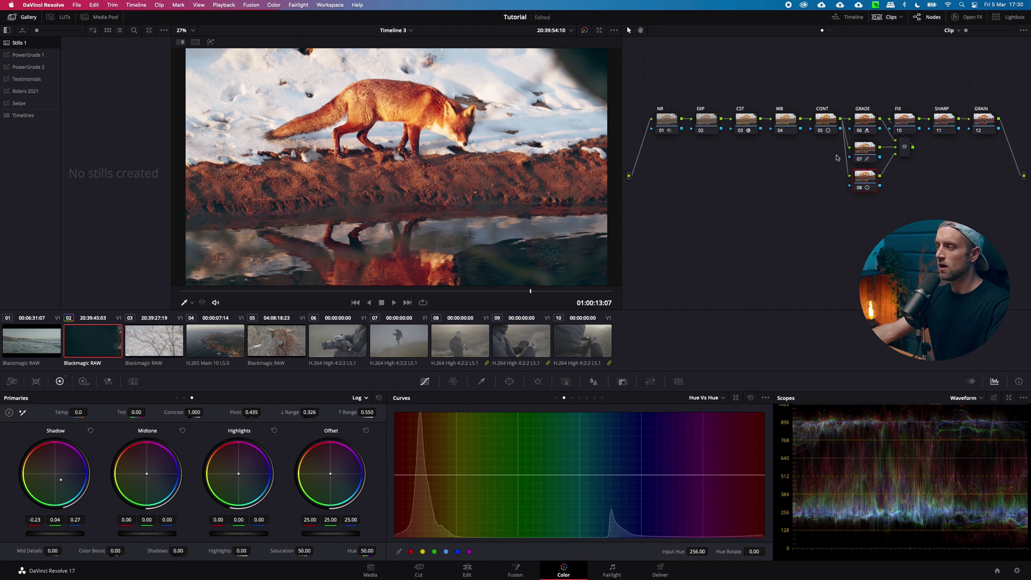
# Add an anchor on FIX's Sat vs Sat curve and drop the lowest saturation to 0, comparing on/off.
pyautogui.click(905, 119)
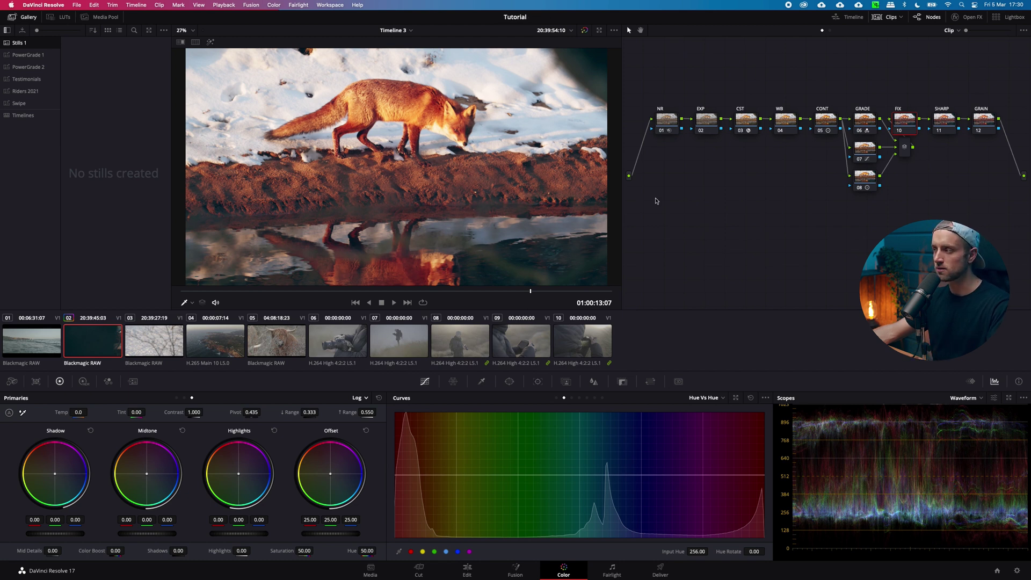
pyautogui.click(595, 399)
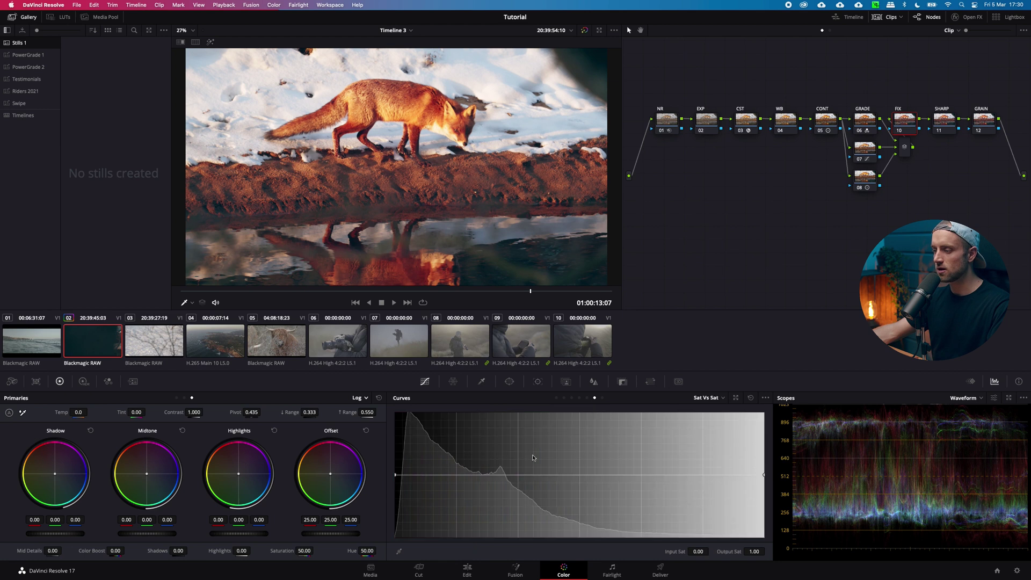
pyautogui.click(456, 475)
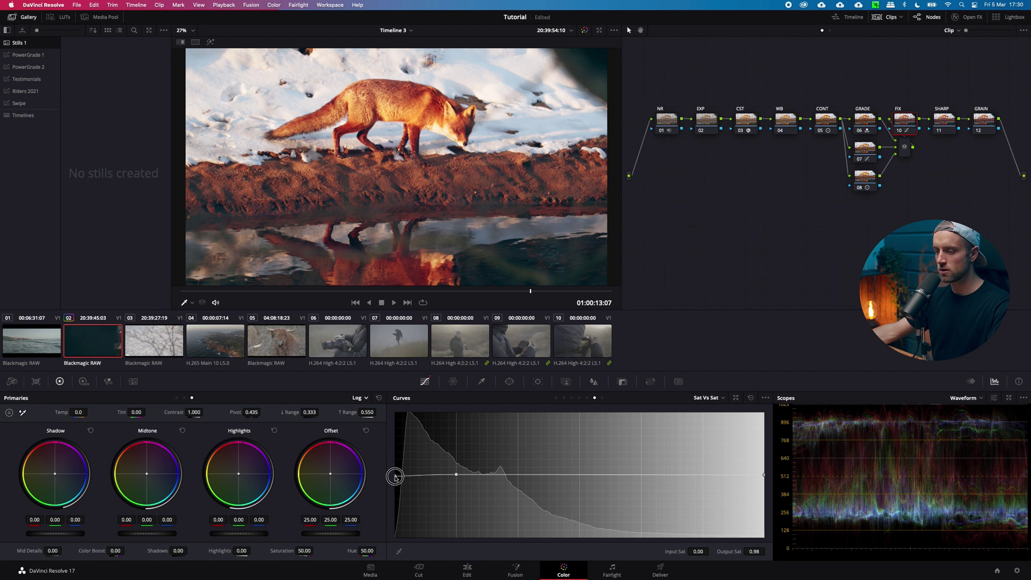
pyautogui.moveTo(395, 475); pyautogui.dragTo(400, 541)
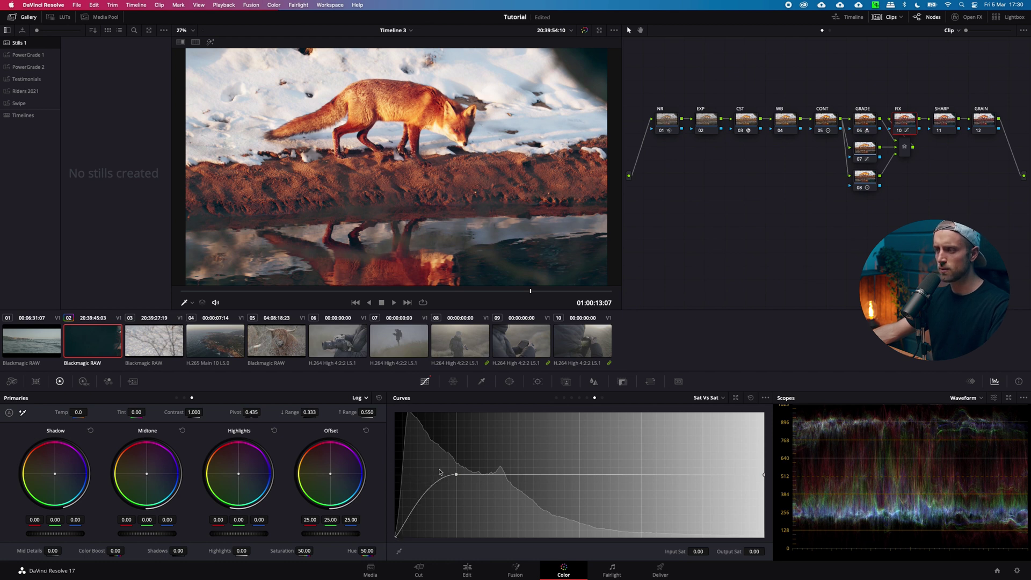
pyautogui.hotkey('ctrl', 'd')
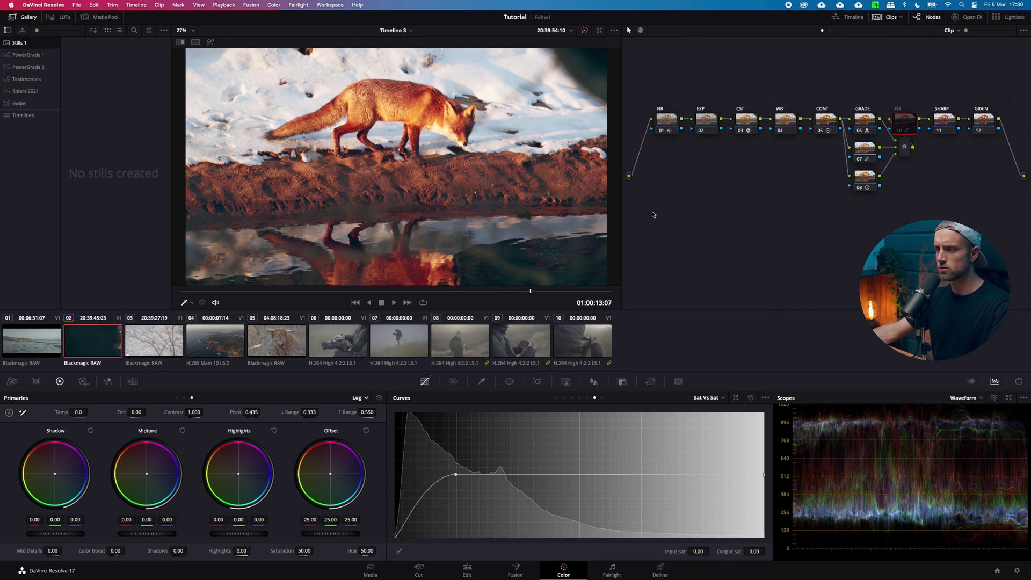
pyautogui.hotkey('ctrl', 'd')
pyautogui.hotkey('ctrl', 'd')
pyautogui.hotkey('ctrl', 'd')
pyautogui.hotkey('ctrl', 'd')
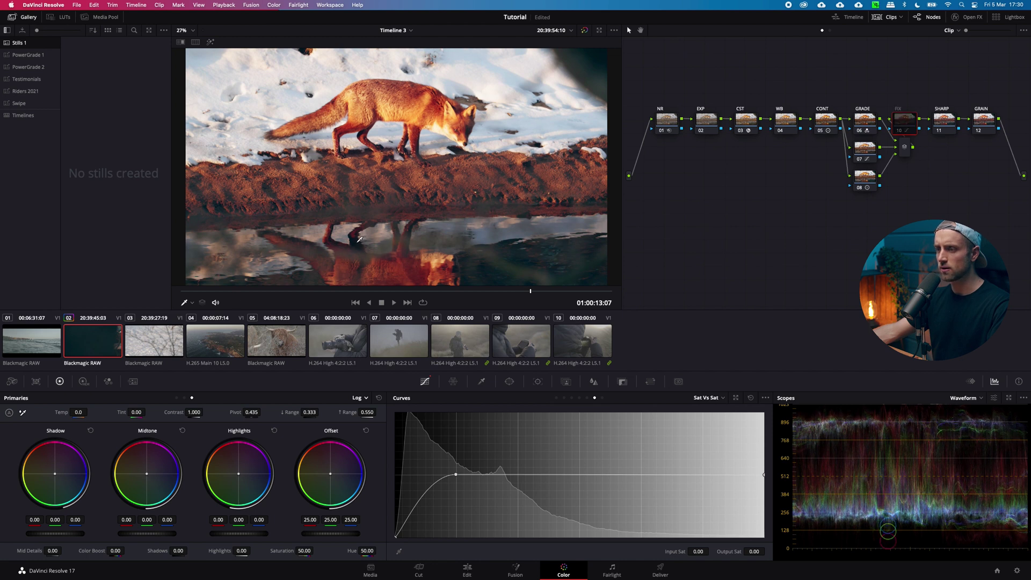
pyautogui.hotkey('ctrl', 'd')
pyautogui.hotkey('ctrl', 'd')
pyautogui.hotkey('ctrl', 'd')
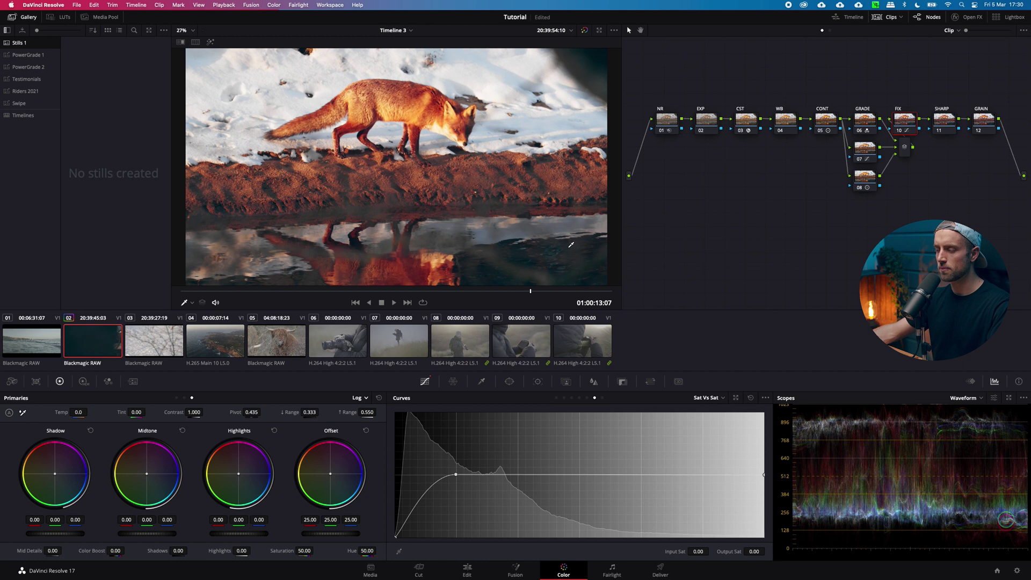
# Switch the SHARP node's blur palette to Sharpen mode and lower the radius to 0.48.
pyautogui.click(944, 125)
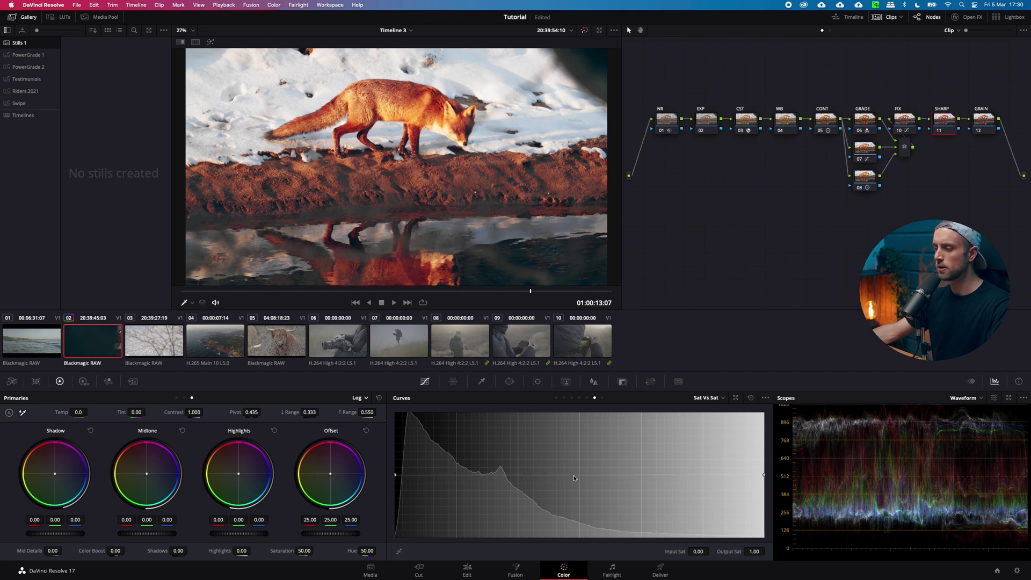
pyautogui.click(592, 382)
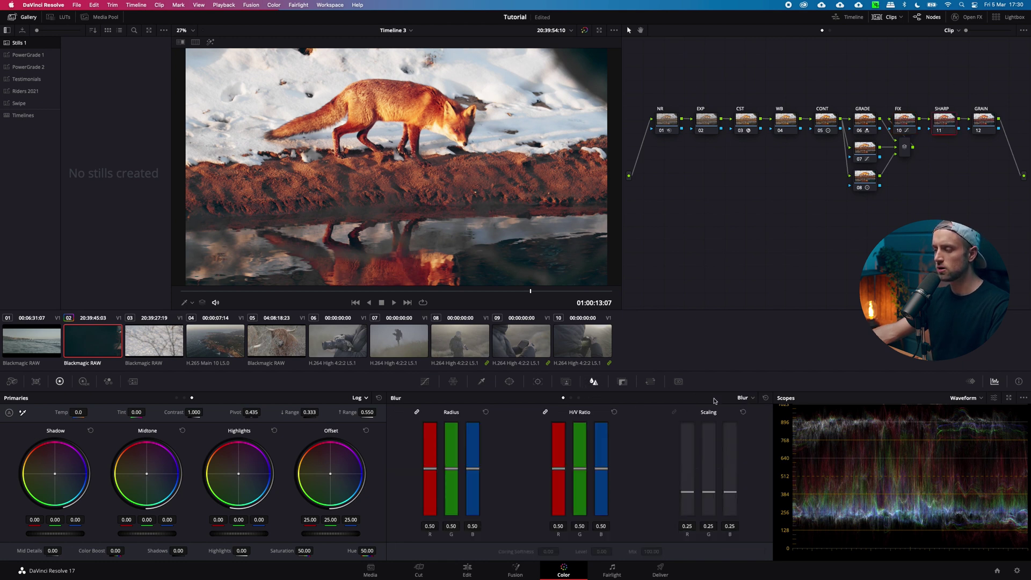
pyautogui.click(741, 397)
pyautogui.click(751, 417)
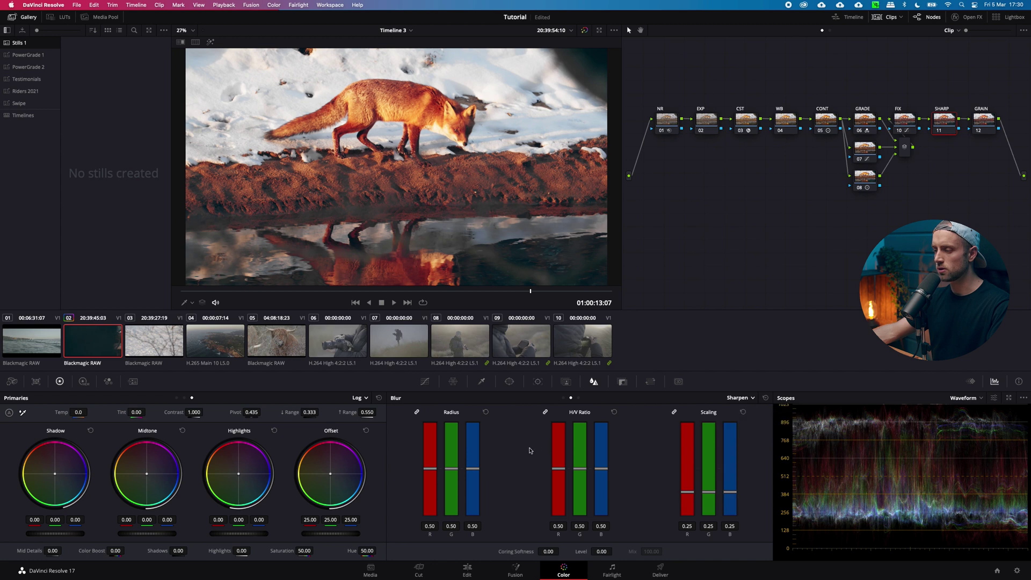
pyautogui.moveTo(474, 528); pyautogui.dragTo(473, 528)
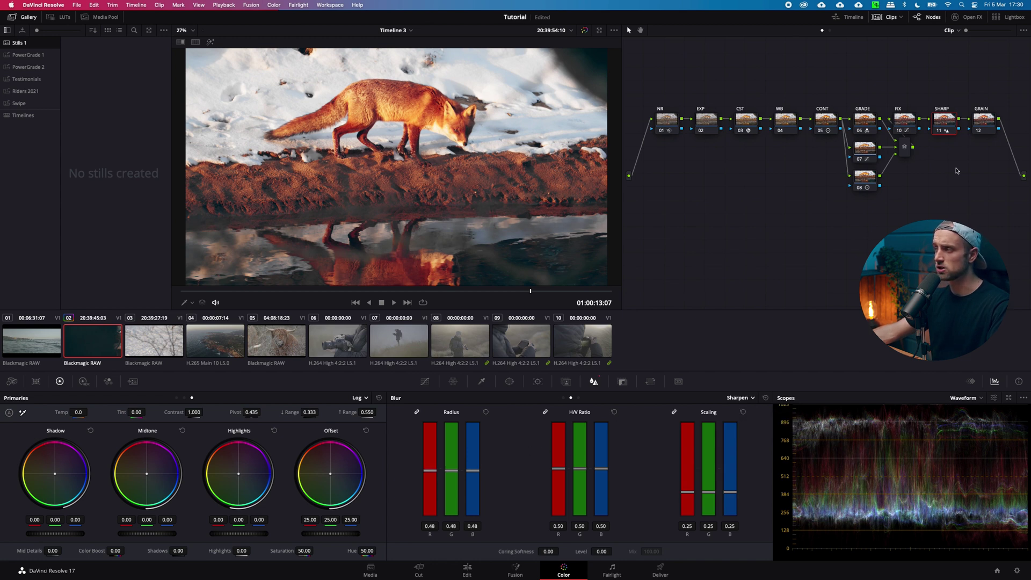
# Add the Film Grain OpenFX effect from the library onto the GRAIN node.
pyautogui.click(984, 123)
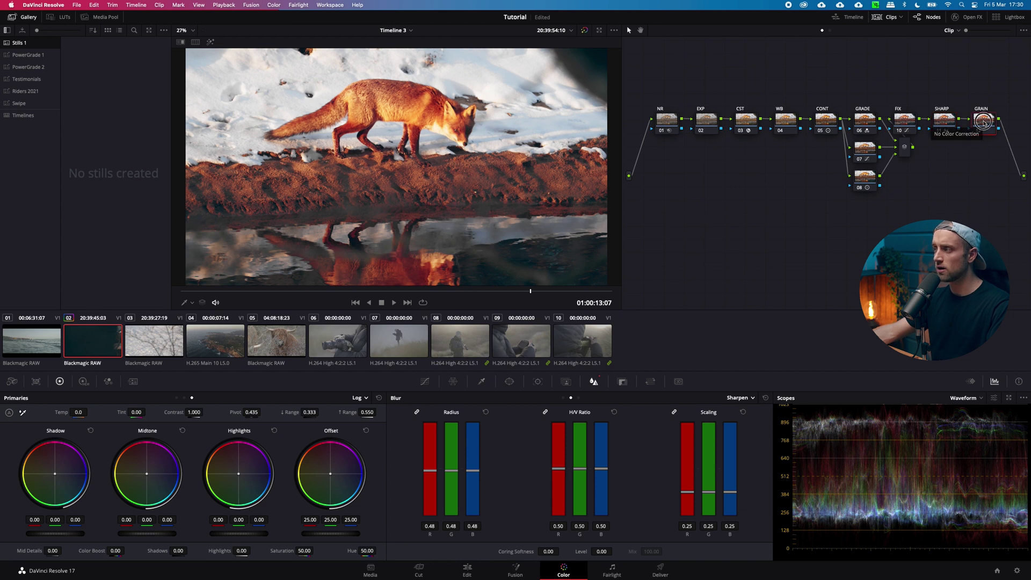
pyautogui.click(980, 19)
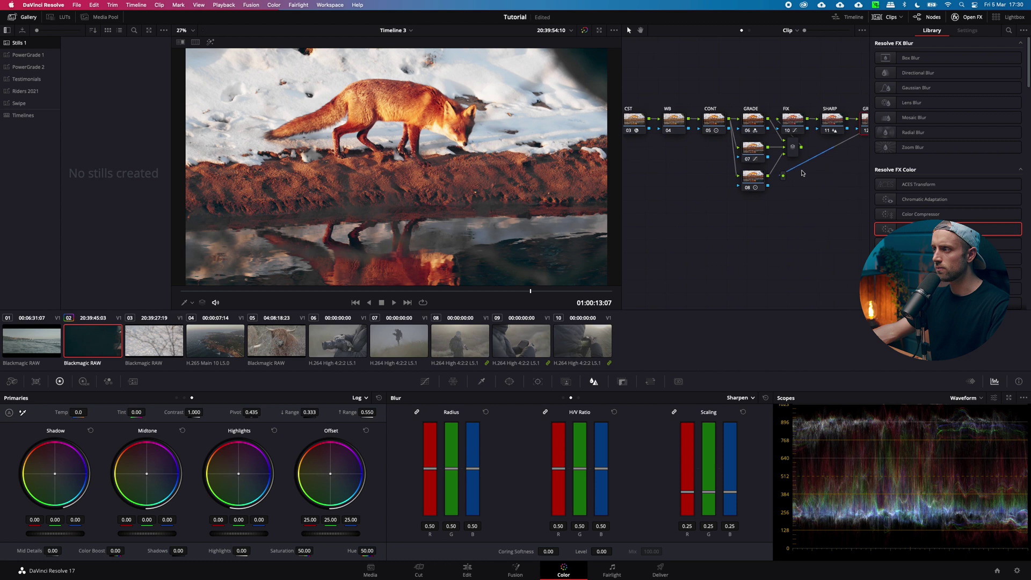
pyautogui.scroll(-5, 967, 194)
pyautogui.scroll(-10, 979, 220)
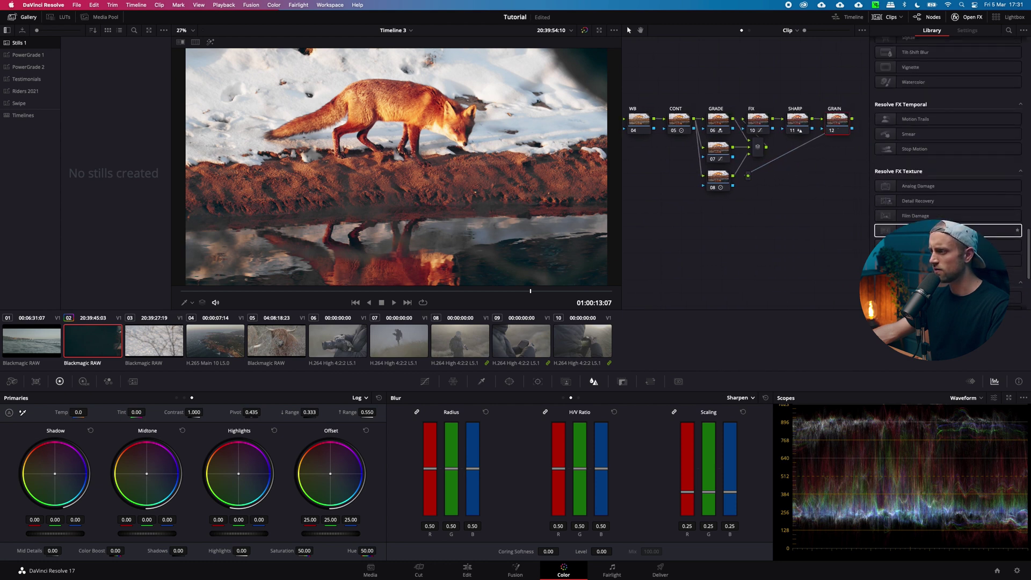
pyautogui.moveTo(945, 230); pyautogui.dragTo(838, 120)
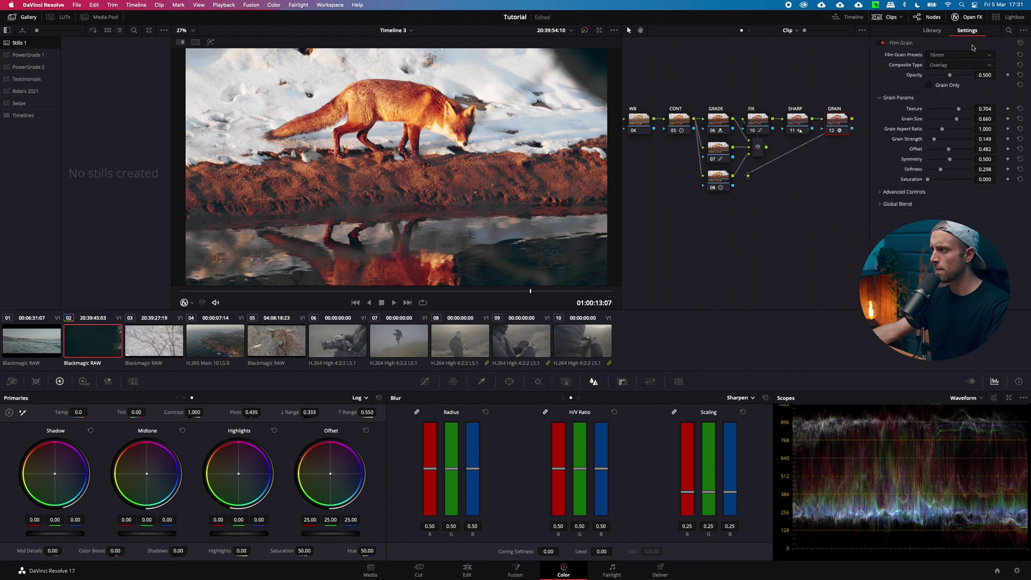
# Pick the 35mm 400T grain preset, raise grain size to 0.394, and compare with the node bypassed.
pyautogui.click(964, 55)
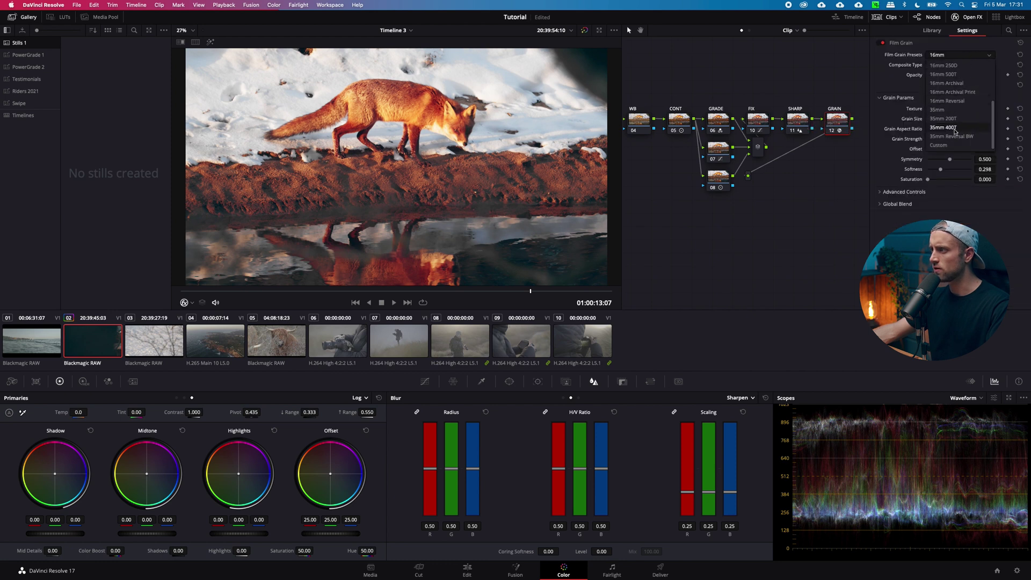
pyautogui.click(955, 130)
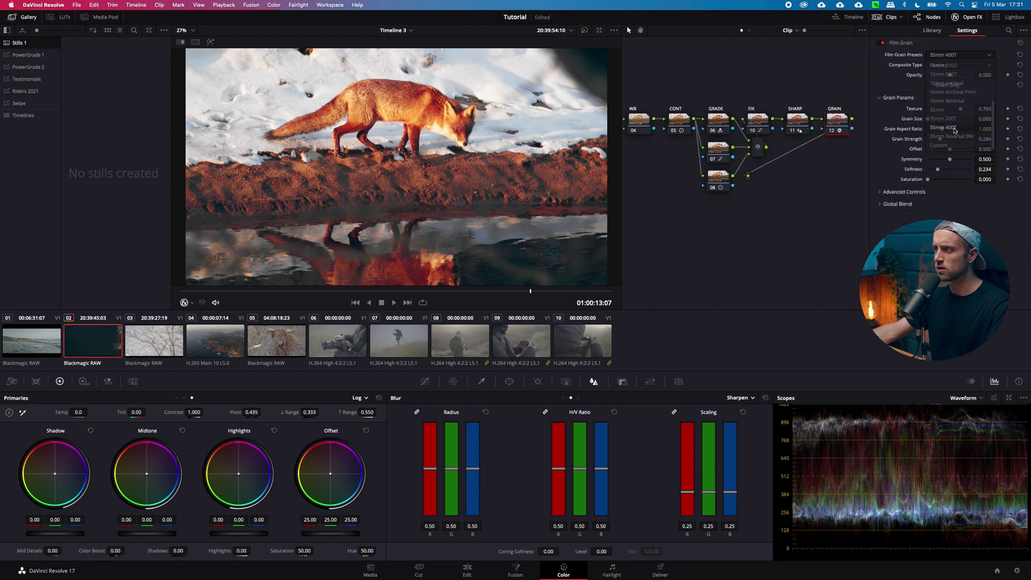
pyautogui.moveTo(934, 120); pyautogui.dragTo(945, 118)
pyautogui.hotkey('ctrl', 'd')
pyautogui.hotkey('ctrl', 'd')
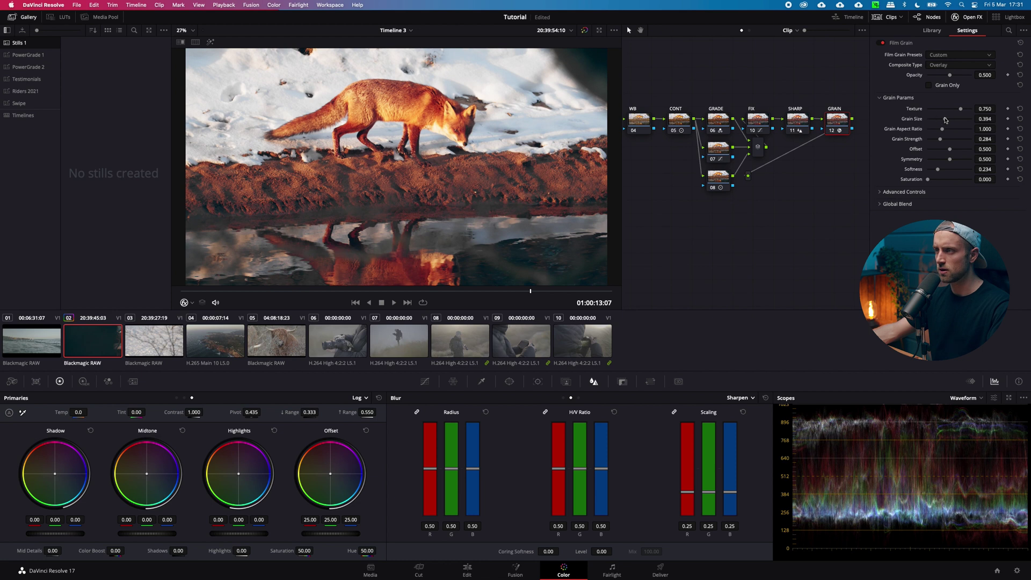
pyautogui.hotkey('ctrl', 'd')
pyautogui.hotkey('ctrl', 'd')
# On the EXP node's color wheels, lower Lift to -0.05 and raise Gain to 1.11.
pyautogui.click(970, 17)
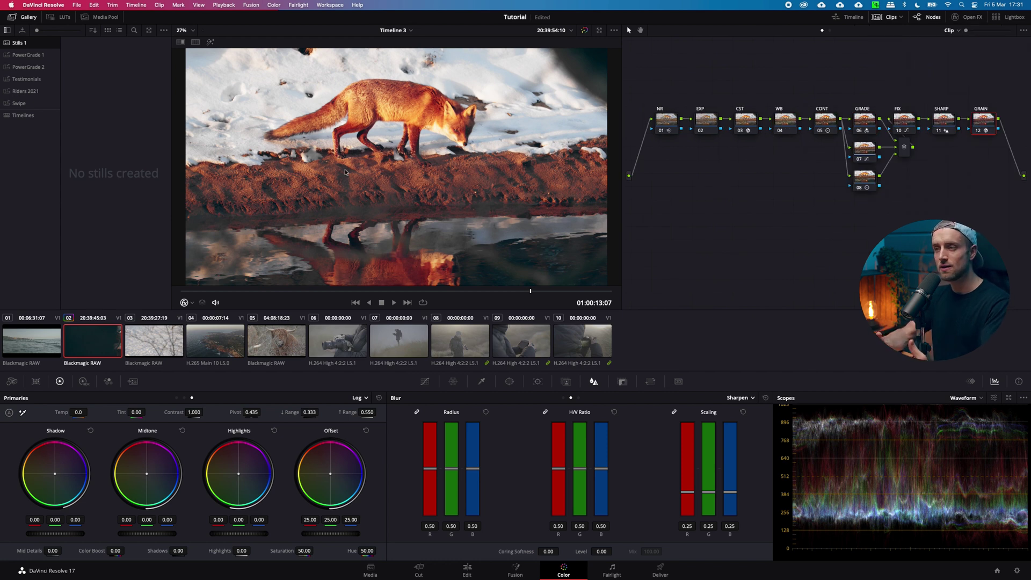
pyautogui.click(712, 124)
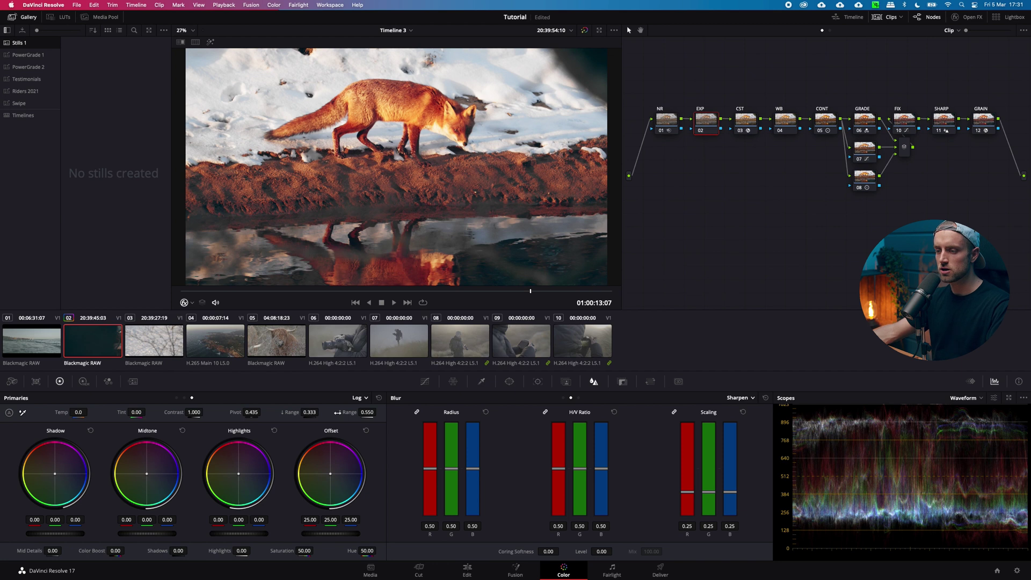
pyautogui.click(361, 398)
pyautogui.click(368, 413)
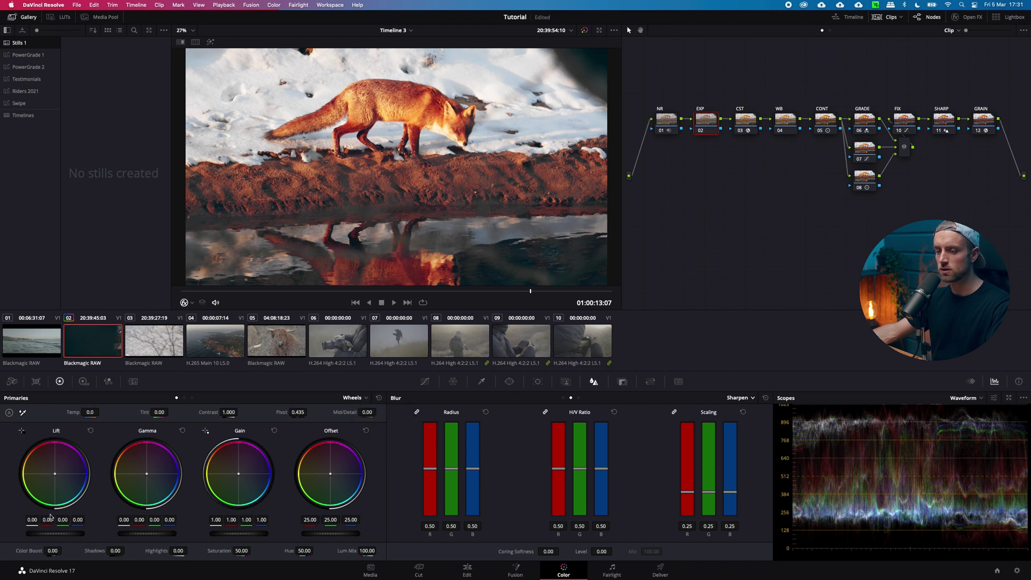
pyautogui.moveTo(68, 534); pyautogui.dragTo(9, 541)
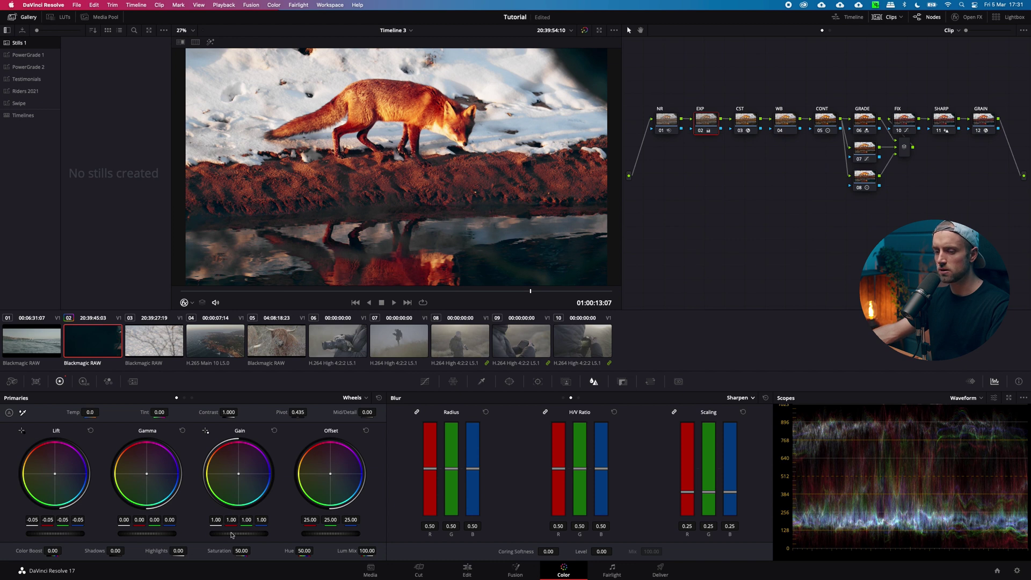
pyautogui.moveTo(232, 534); pyautogui.dragTo(289, 533)
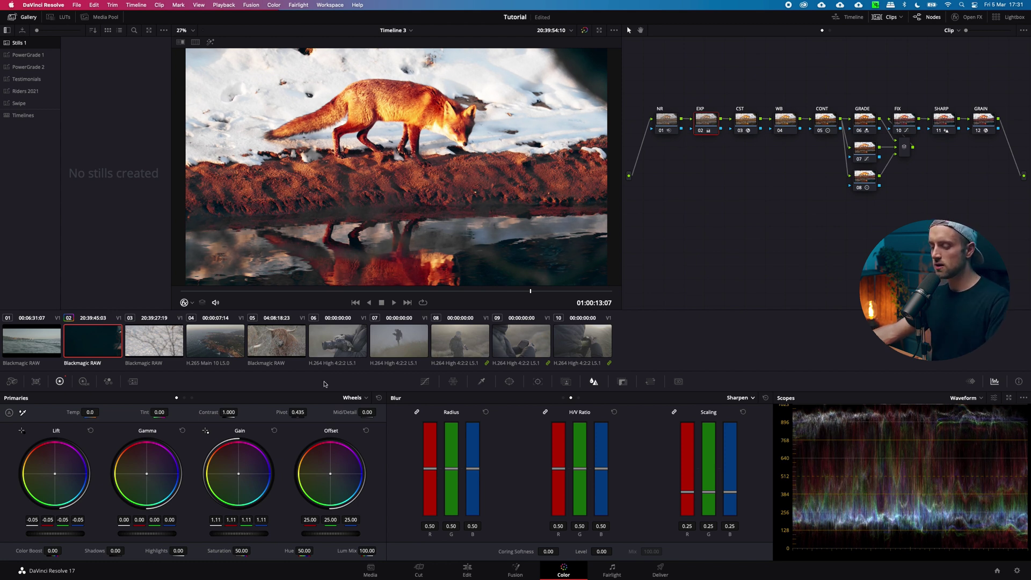
# Set the CONT node's contrast to 1.188 with pivot 0.640, compare bypassed, and save the project.
pyautogui.click(826, 119)
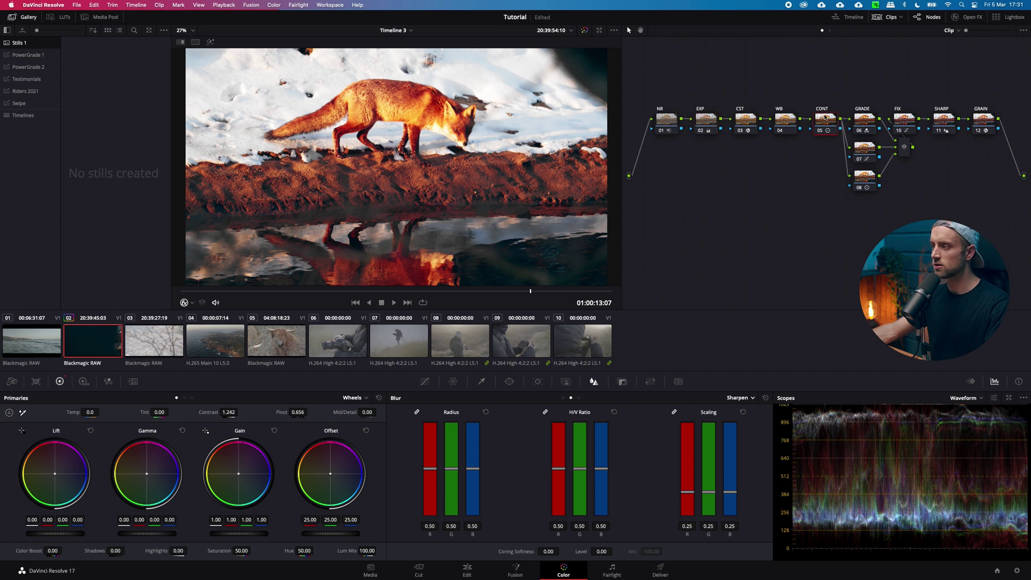
pyautogui.moveTo(231, 414); pyautogui.dragTo(219, 415)
pyautogui.moveTo(302, 410)
pyautogui.mouseDown()
pyautogui.moveTo(316, 413)
pyautogui.moveTo(298, 412)
pyautogui.mouseUp()
pyautogui.moveTo(295, 412)
pyautogui.mouseDown()
pyautogui.moveTo(277, 413)
pyautogui.moveTo(294, 416)
pyautogui.mouseUp()
pyautogui.hotkey('ctrl', 'd')
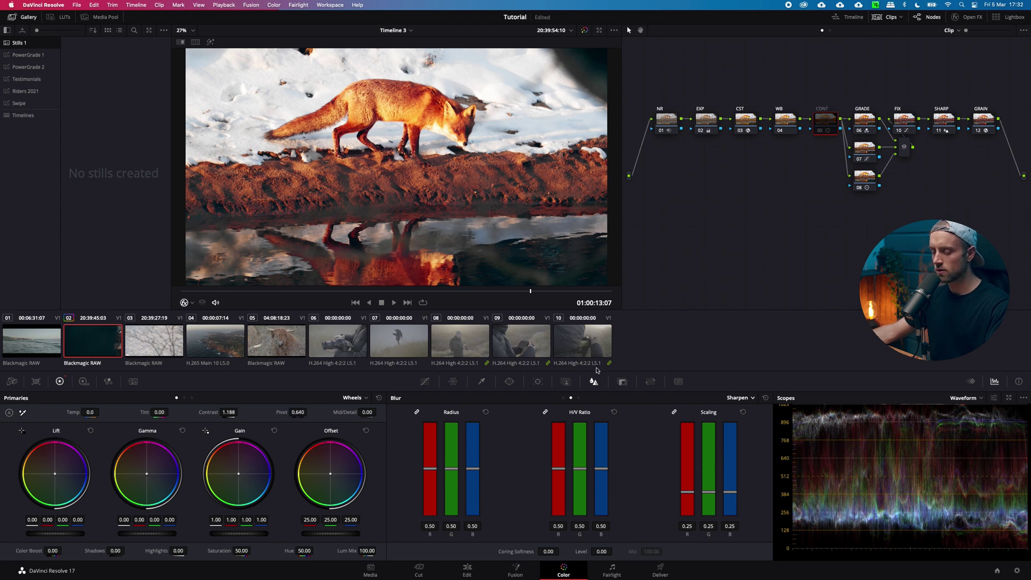
pyautogui.hotkey('ctrl', 'd')
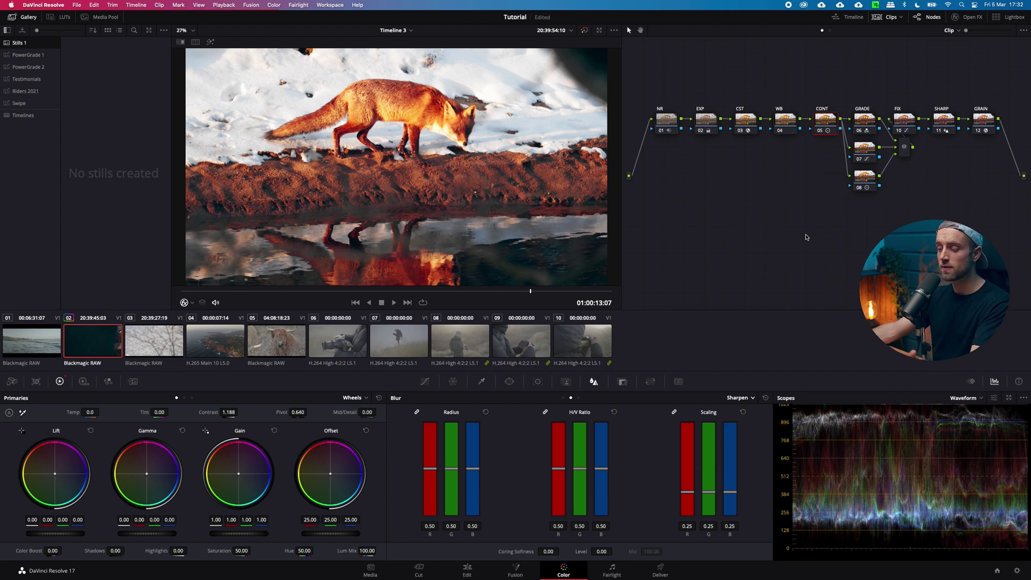
pyautogui.press('super+s')
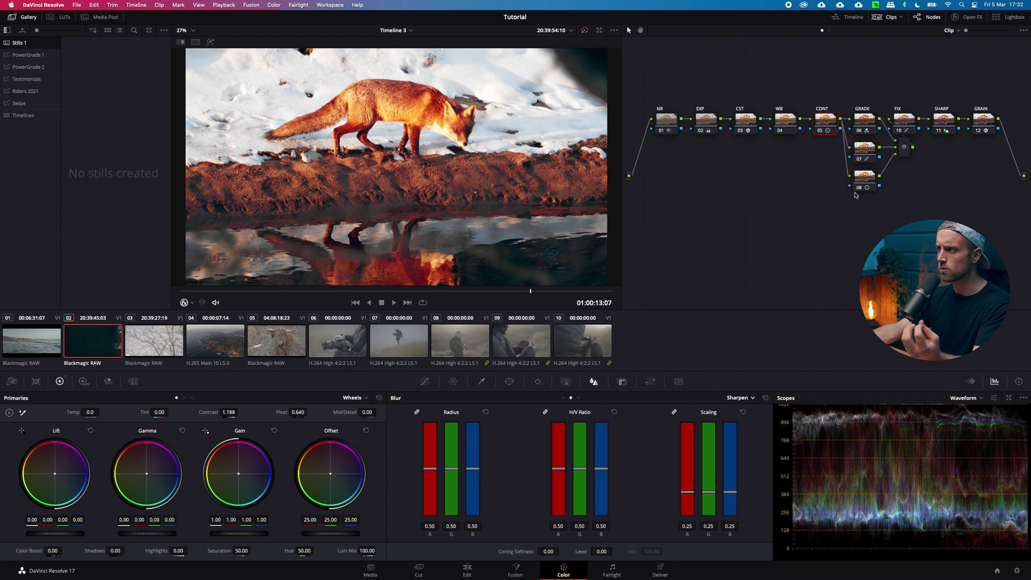
# On node 07, lower the red saturation in the Hue vs Sat curve.
pyautogui.click(865, 123)
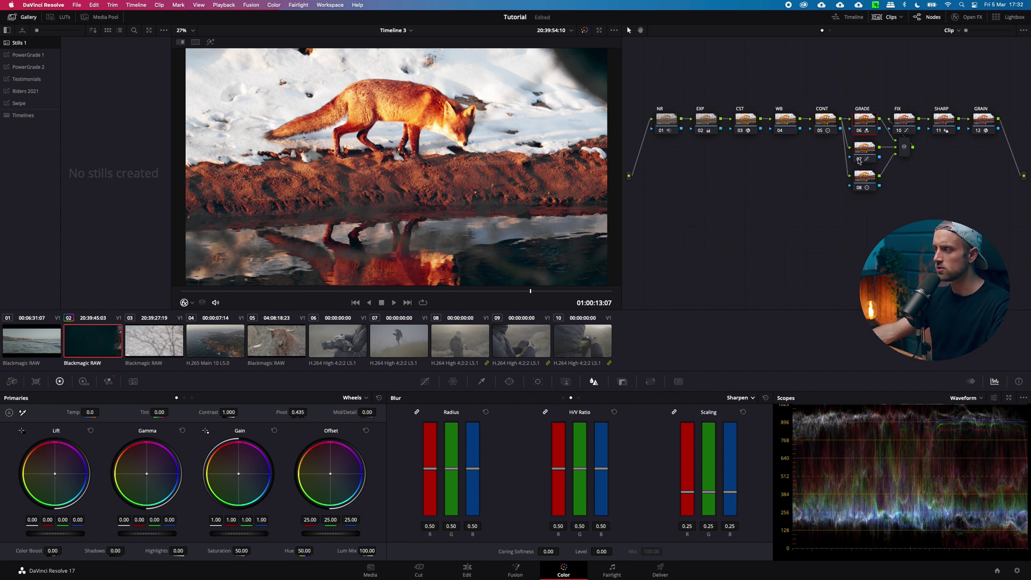
pyautogui.click(864, 152)
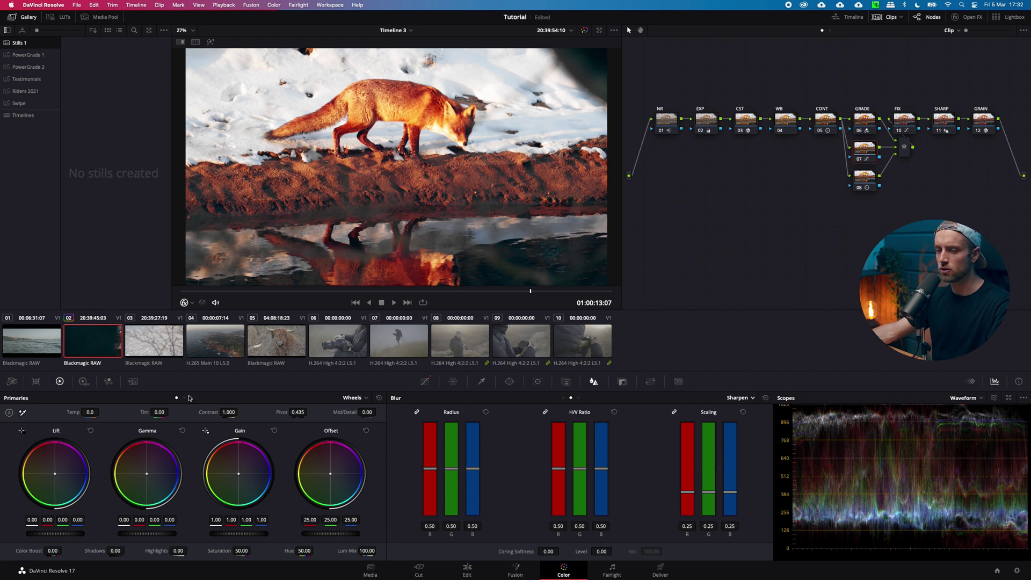
pyautogui.click(420, 380)
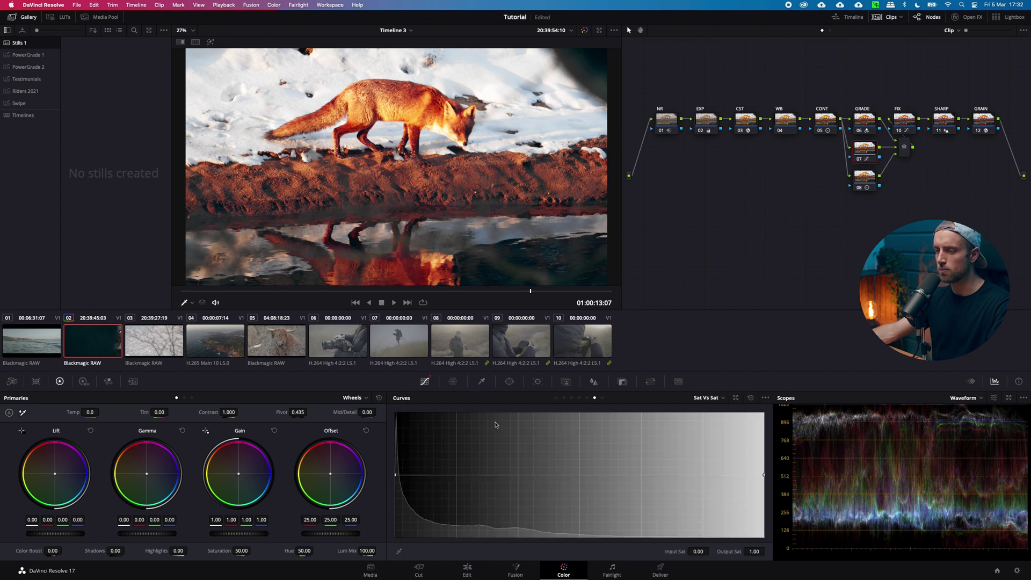
pyautogui.click(571, 398)
pyautogui.moveTo(428, 483); pyautogui.dragTo(427, 489)
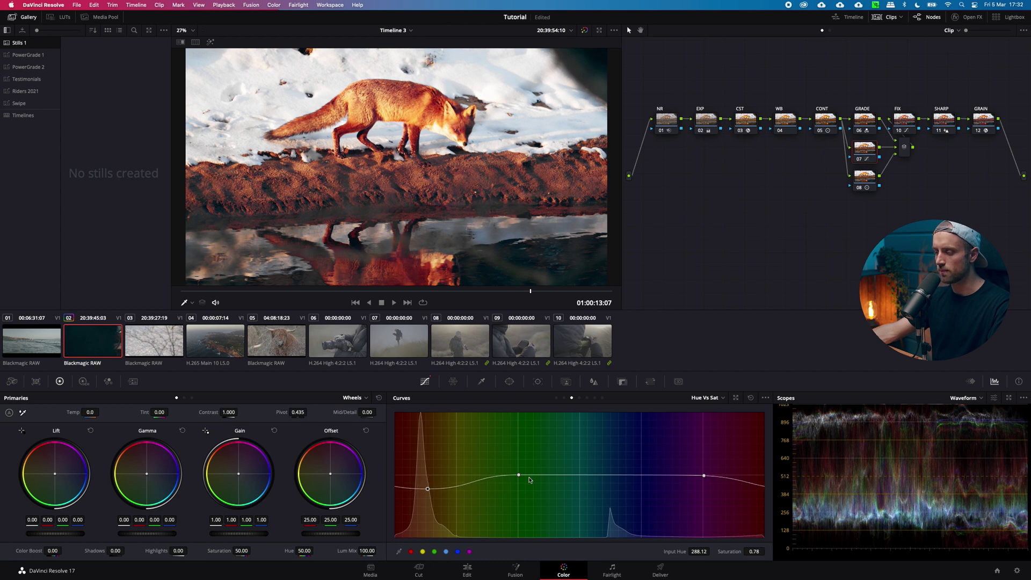
pyautogui.moveTo(524, 476); pyautogui.dragTo(518, 479)
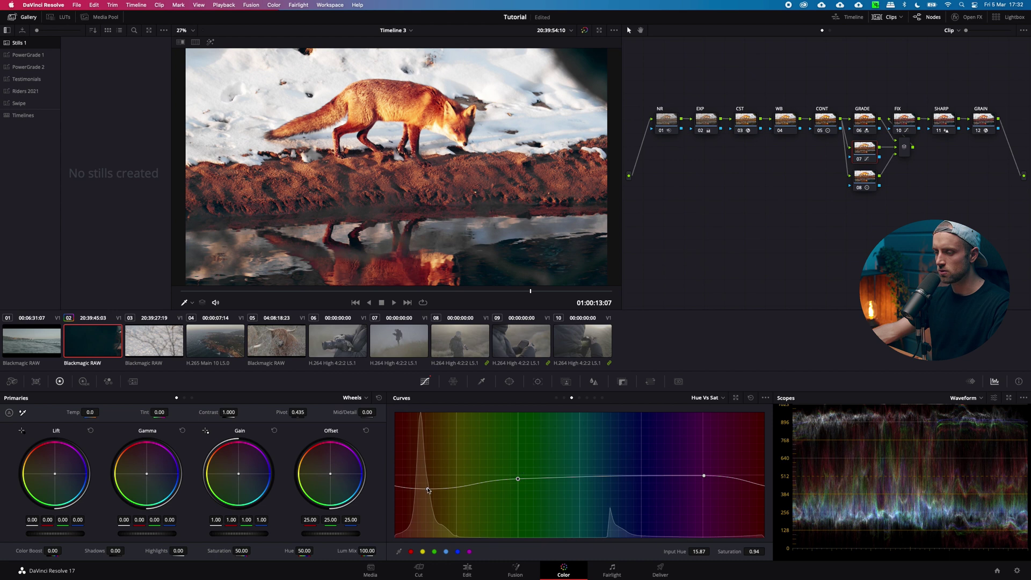
pyautogui.moveTo(427, 488); pyautogui.dragTo(428, 486)
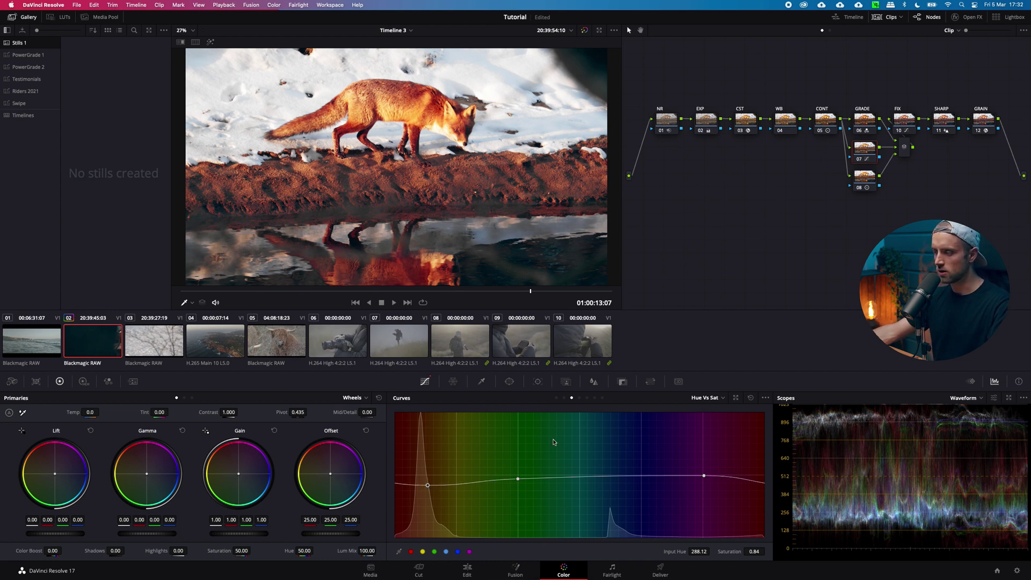
# Delete the Hue vs Hue control points so that curve is flat again.
pyautogui.click(564, 398)
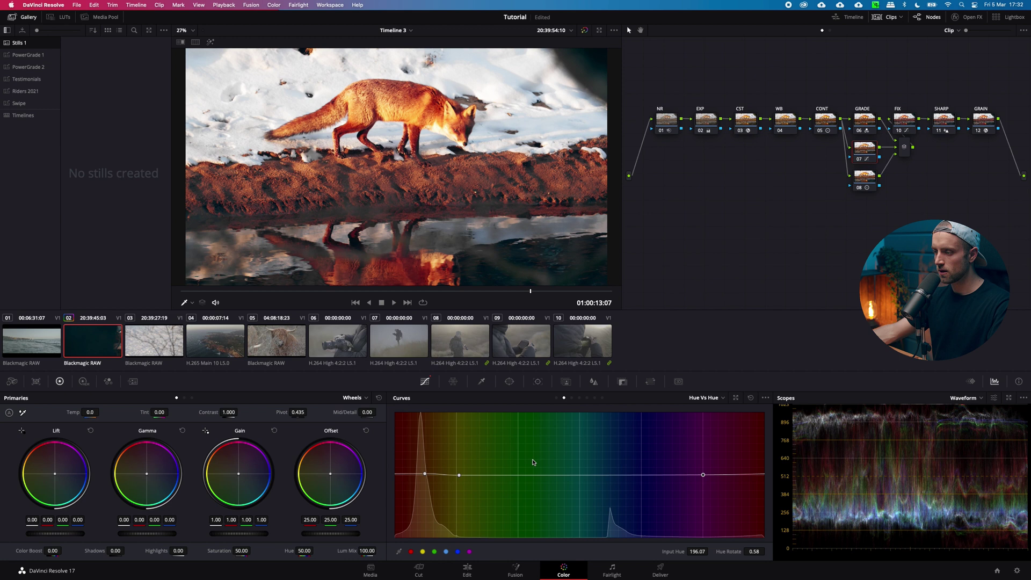
pyautogui.rightClick(425, 475)
pyautogui.rightClick(461, 475)
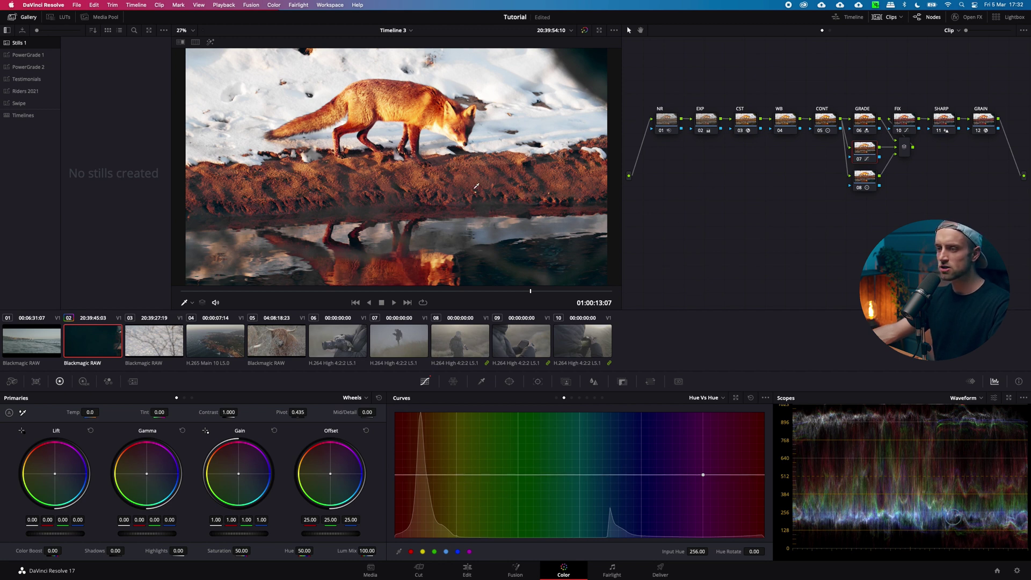
# Grab the fox grade as gallery still 1.2.1 and apply it to ocean clip 01.
pyautogui.rightClick(480, 138)
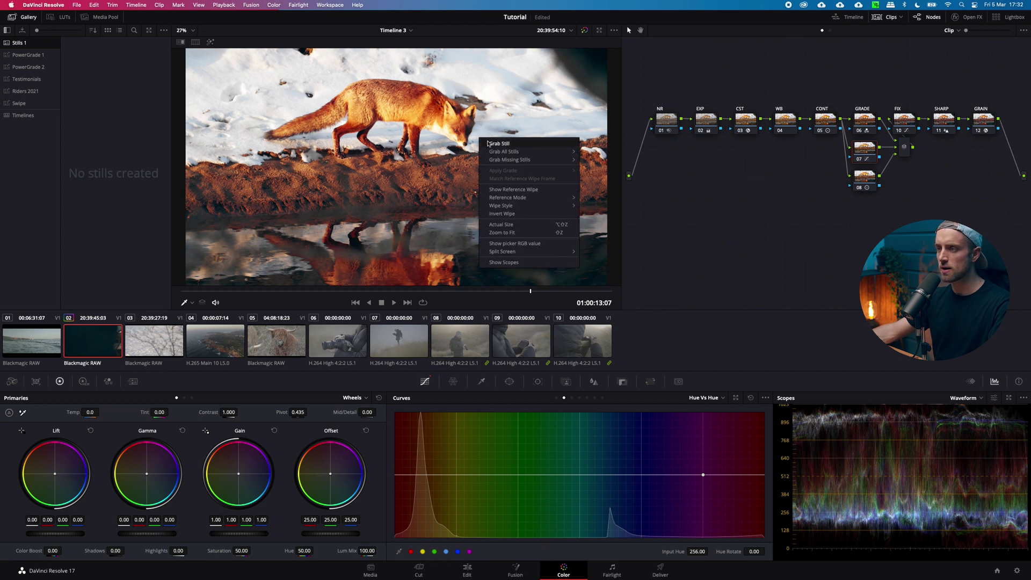
pyautogui.click(499, 144)
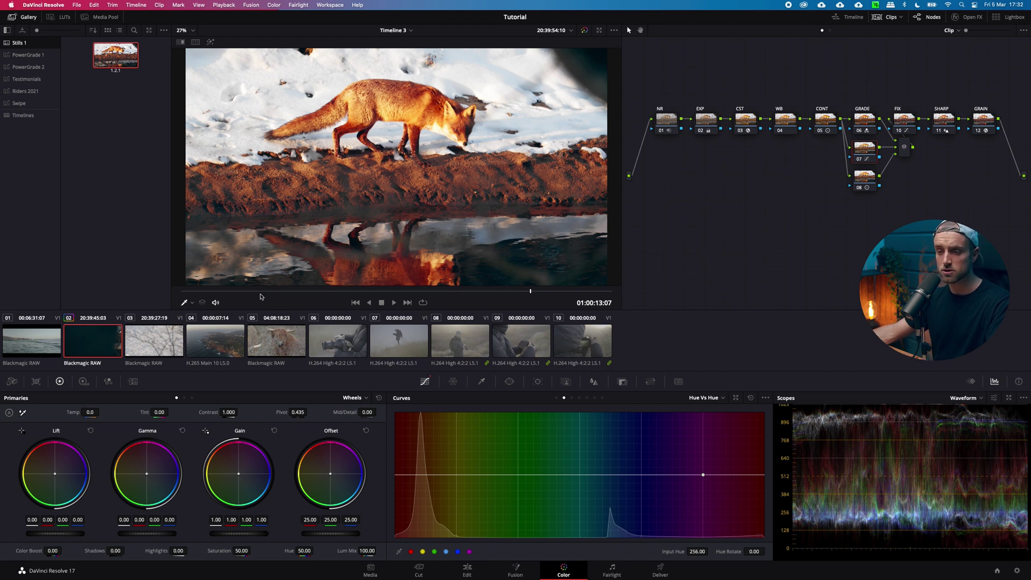
pyautogui.click(28, 344)
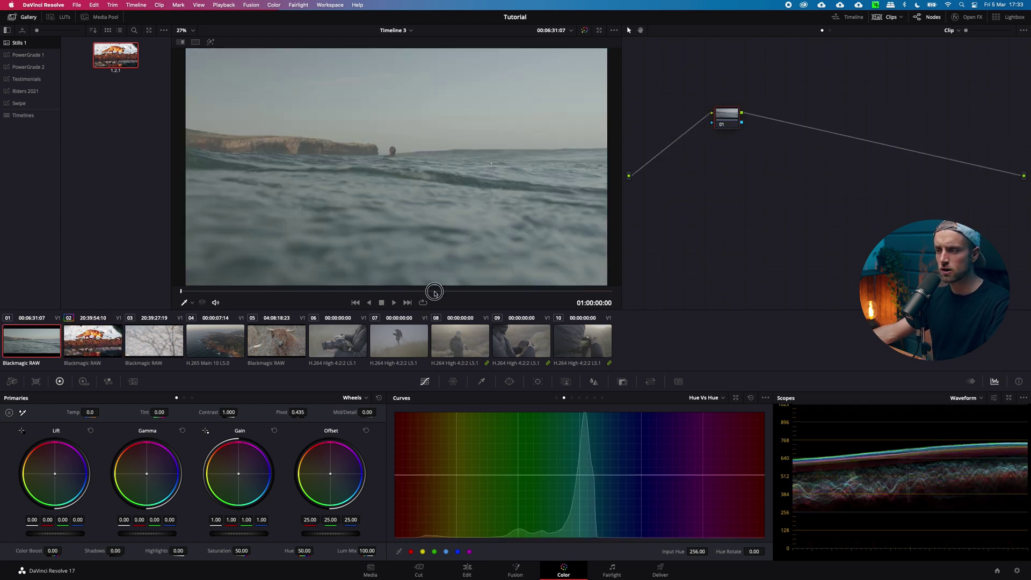
pyautogui.moveTo(432, 290); pyautogui.dragTo(481, 289)
pyautogui.rightClick(133, 61)
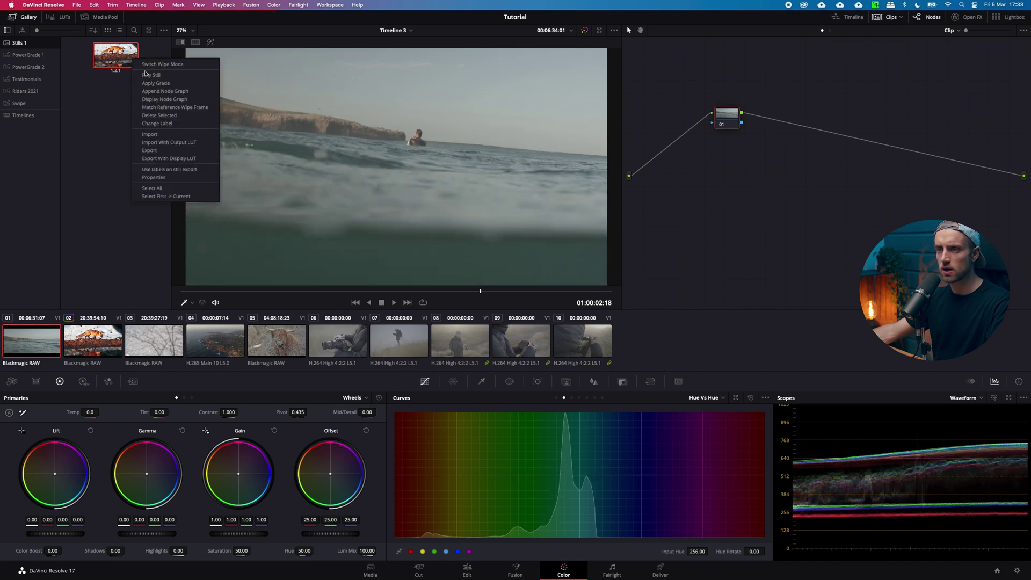
pyautogui.click(151, 84)
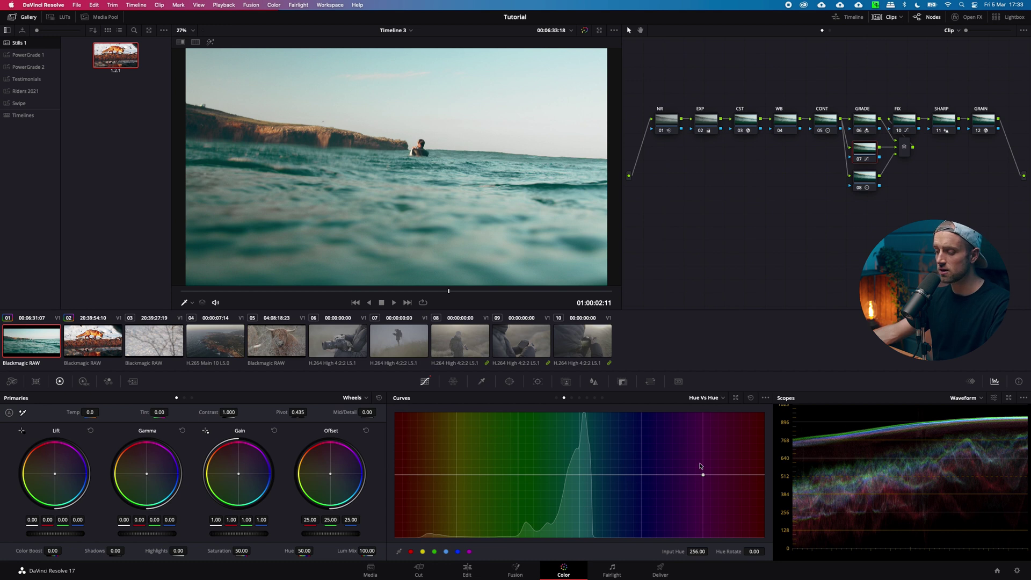
# Apply the saved fox grade still to highland cow clip 05.
pyautogui.click(271, 340)
pyautogui.moveTo(411, 291); pyautogui.dragTo(437, 290)
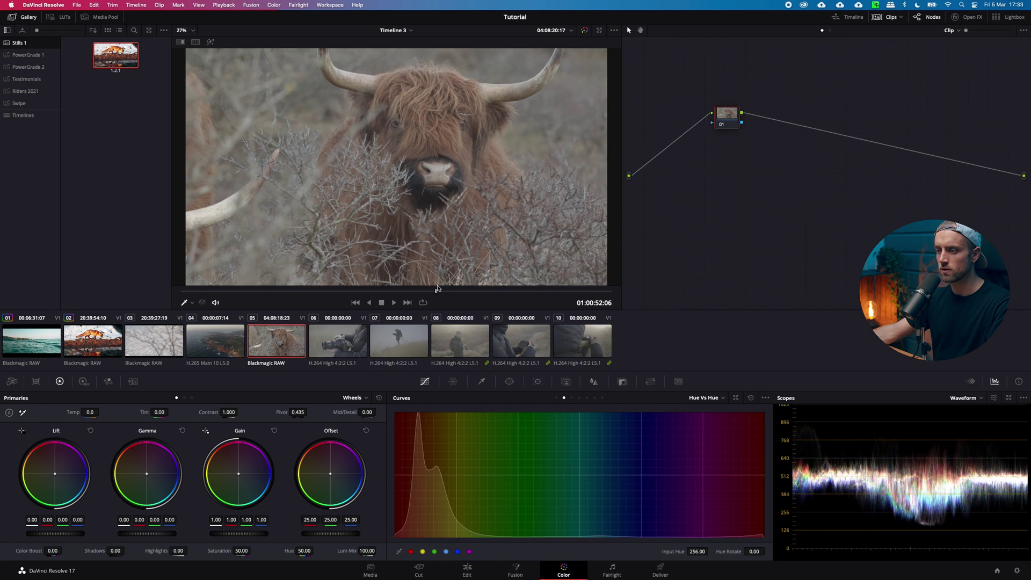
pyautogui.rightClick(93, 53)
pyautogui.click(142, 89)
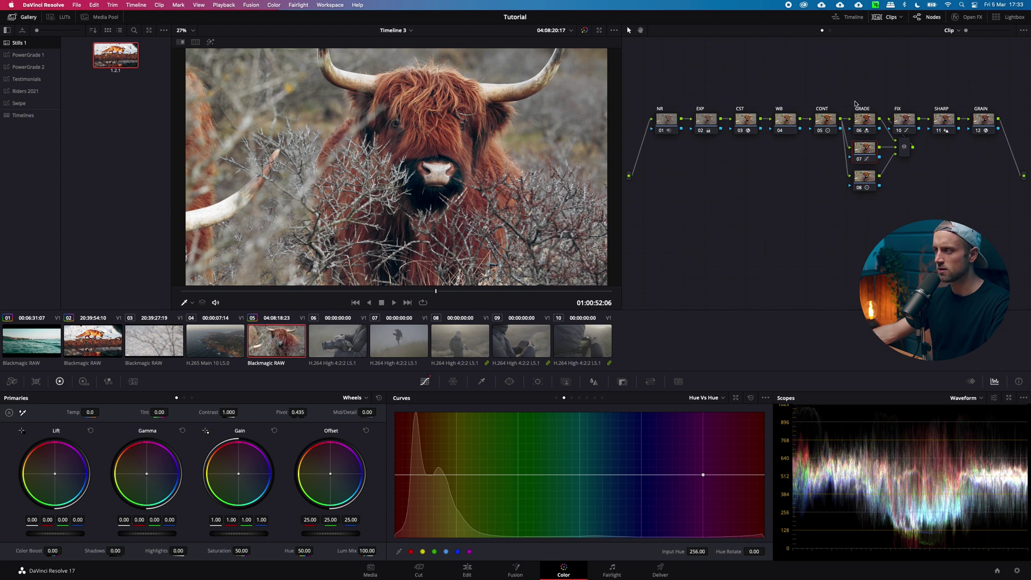
# Select nodes 06 through 12, toggle them off and back on, ending on the GRADE node.
pyautogui.moveTo(855, 104); pyautogui.dragTo(865, 196)
pyautogui.moveTo(850, 78); pyautogui.dragTo(992, 226)
pyautogui.press('super+d')
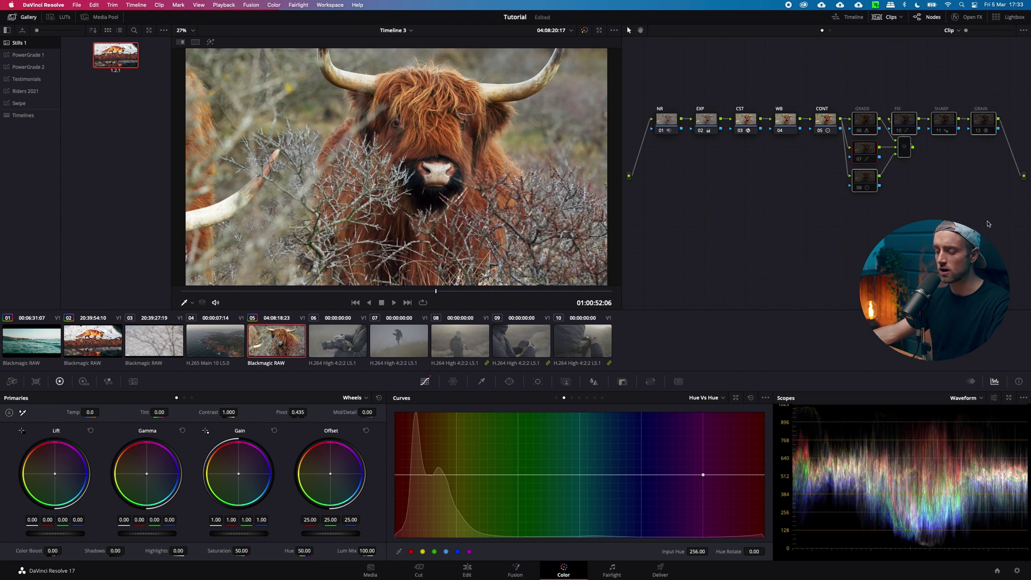
pyautogui.press('super+d')
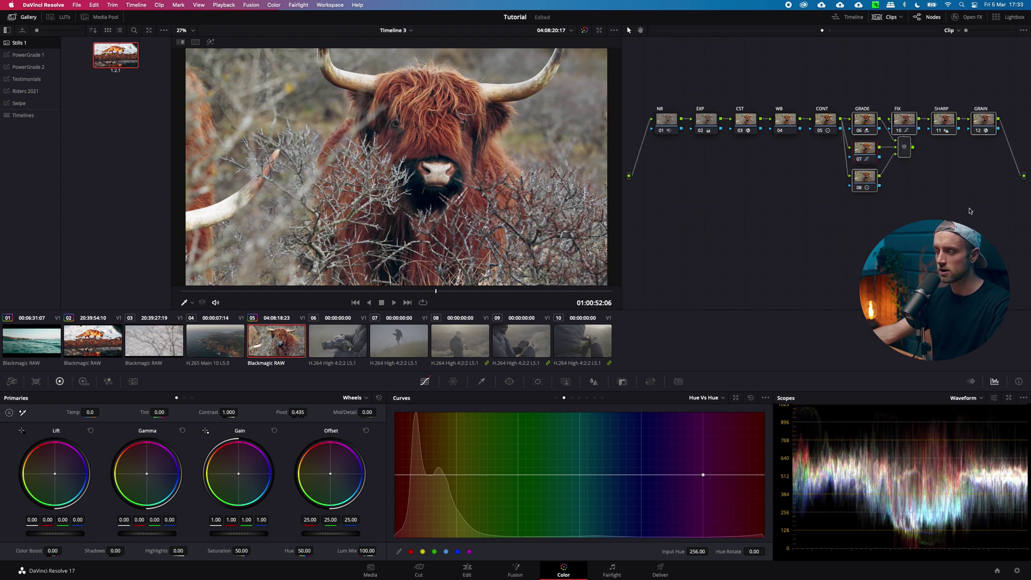
pyautogui.click(865, 119)
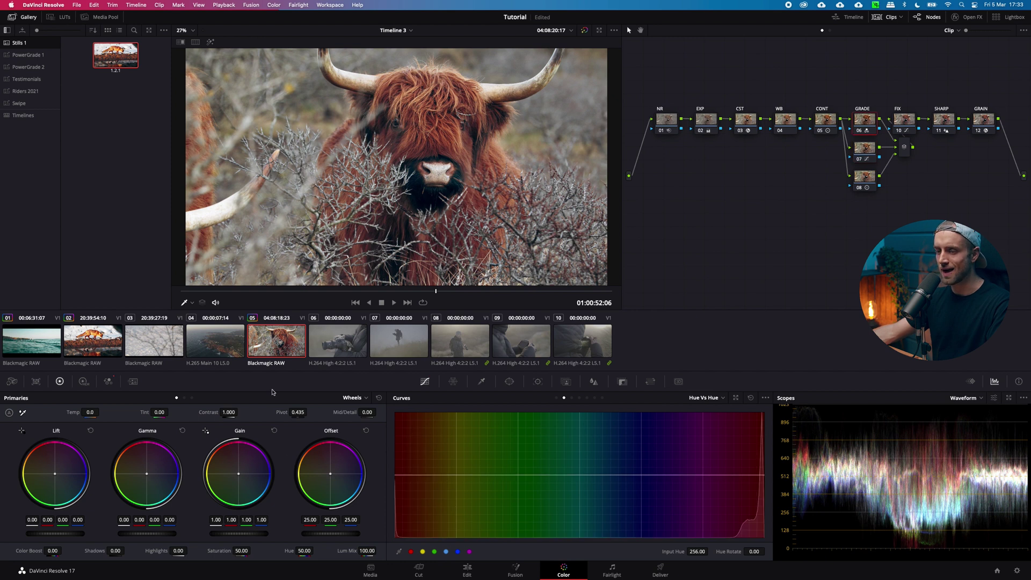
# Bypass the GRAIN and NR nodes and set GRADE's RGB Mixer Blue Output blue to 1.36.
pyautogui.click(108, 381)
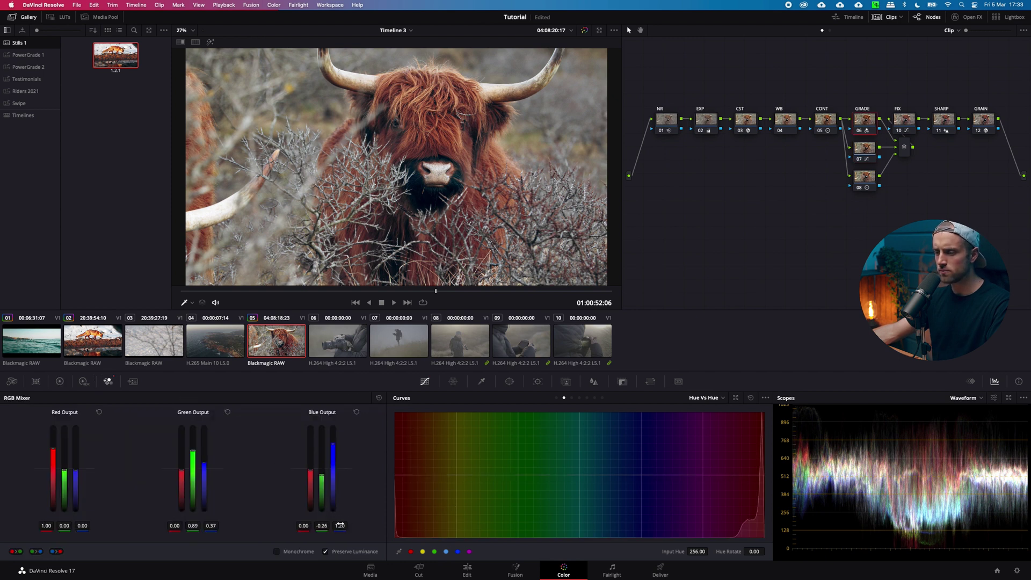
pyautogui.moveTo(340, 525); pyautogui.dragTo(300, 519)
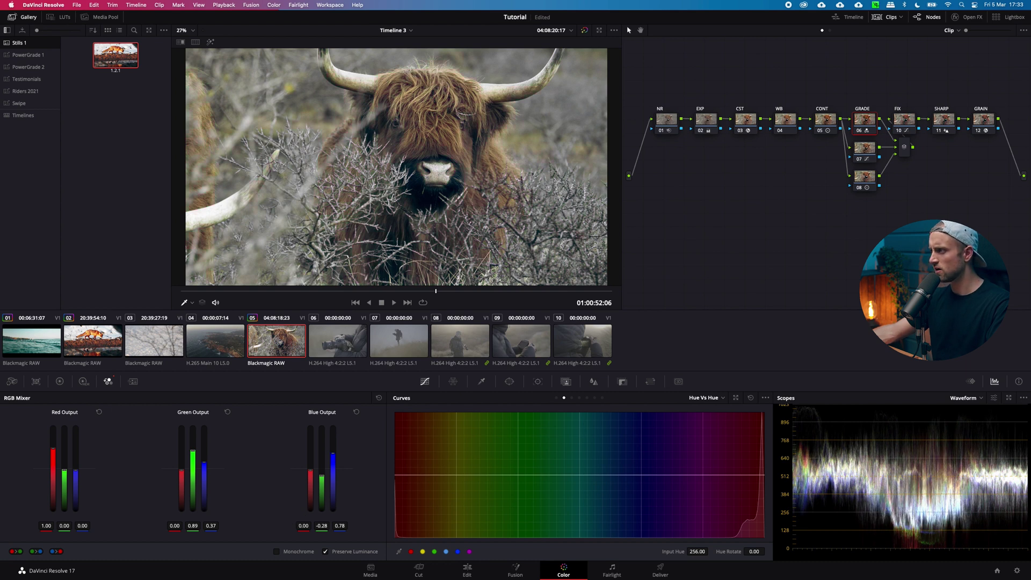
pyautogui.click(985, 123)
pyautogui.hotkey('ctrl', 'd')
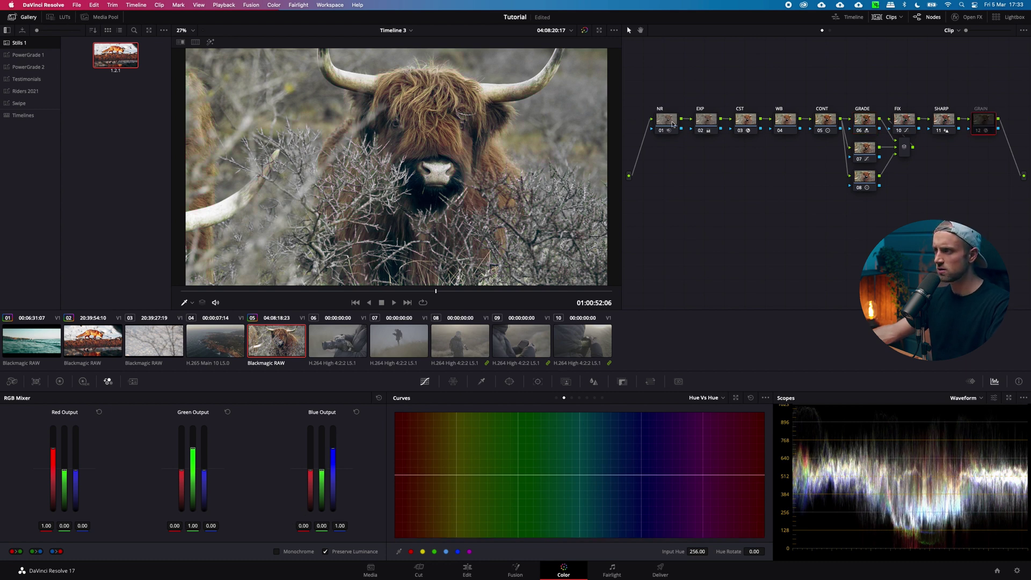
pyautogui.click(672, 125)
pyautogui.hotkey('ctrl', 'd')
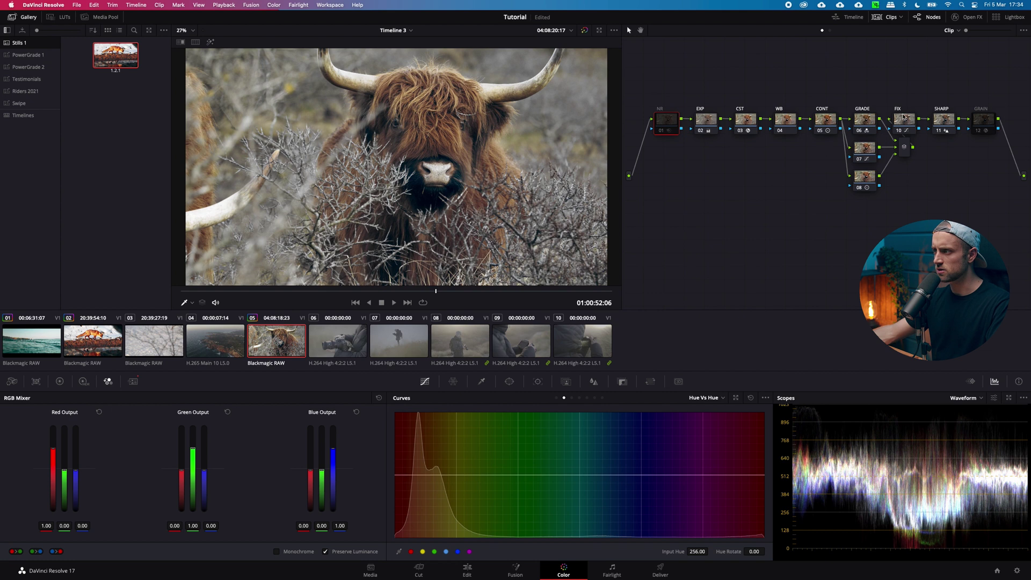
pyautogui.click(865, 128)
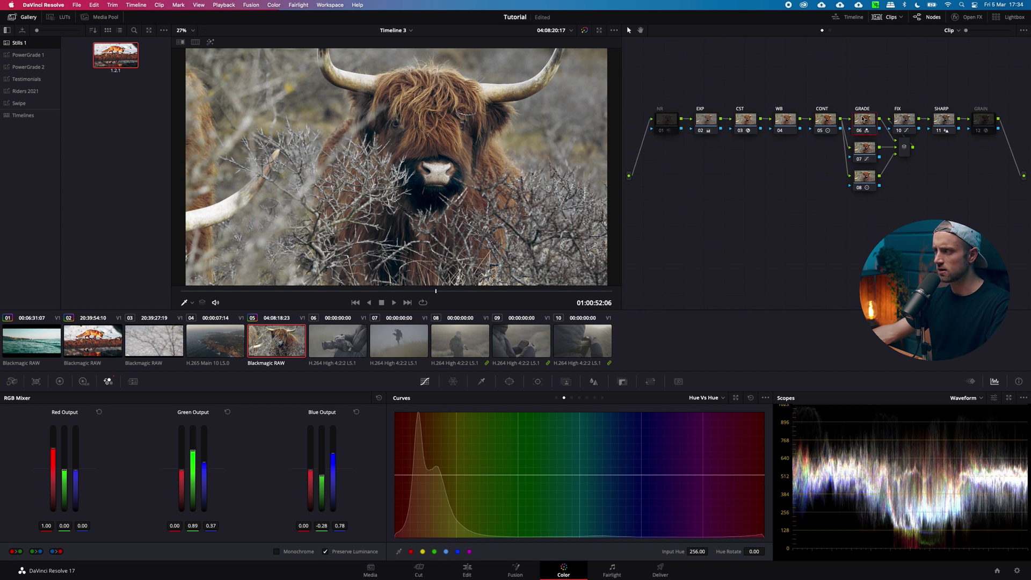
pyautogui.moveTo(346, 527); pyautogui.dragTo(359, 527)
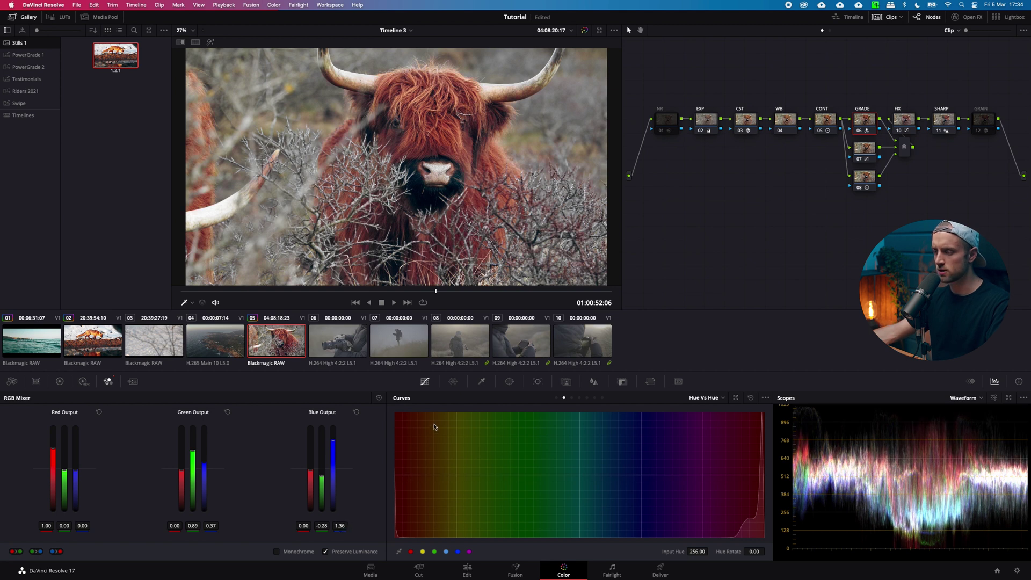
# Apply the saved still 1.2.1 grade to foggy hiker clip 08.
pyautogui.click(472, 345)
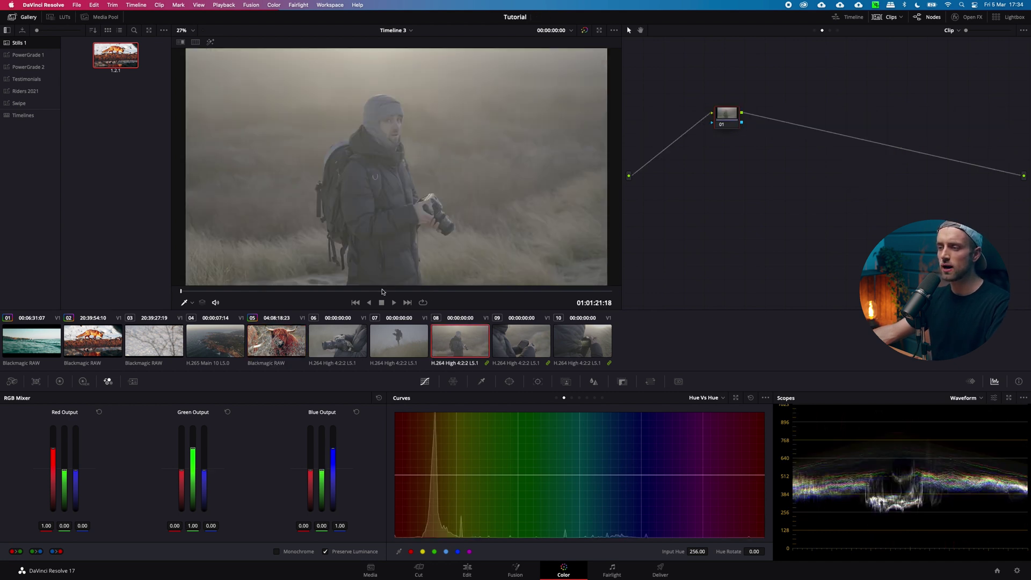
pyautogui.click(381, 291)
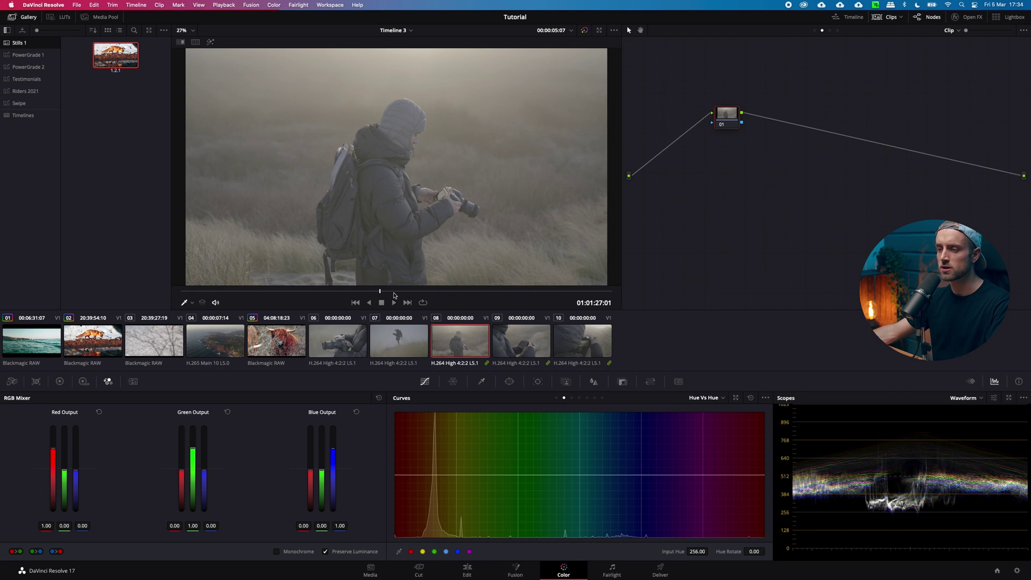
pyautogui.click(408, 291)
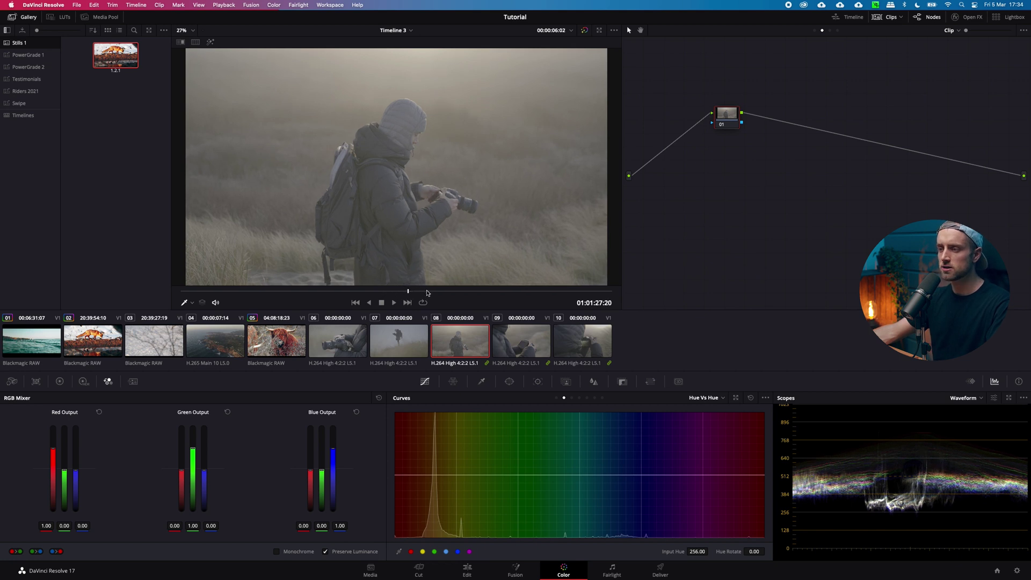
pyautogui.click(428, 292)
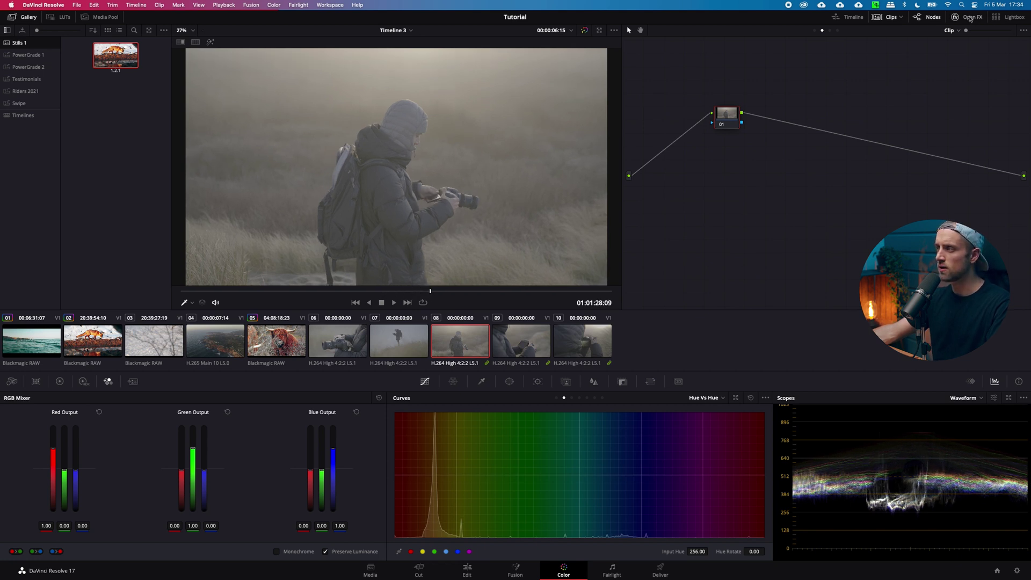
pyautogui.rightClick(133, 56)
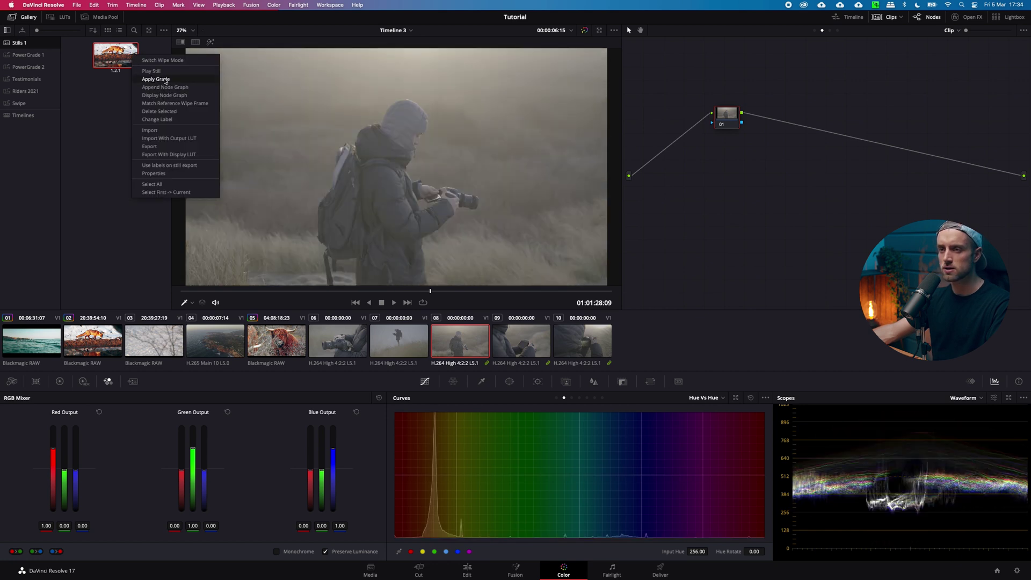
pyautogui.click(165, 80)
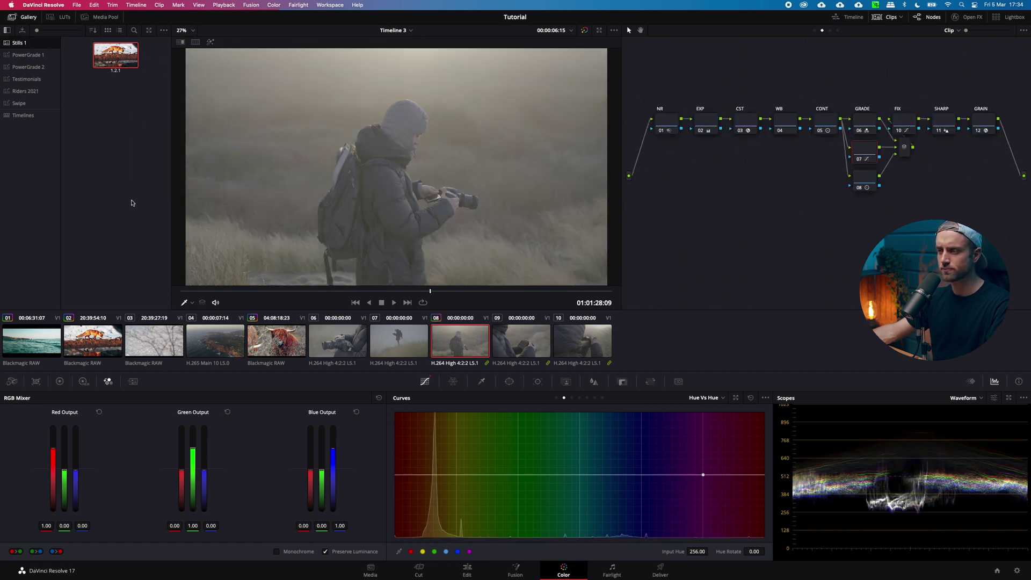
# Set the CST node's input color space to Panasonic V-Gamut and gamma to V-Log.
pyautogui.click(750, 125)
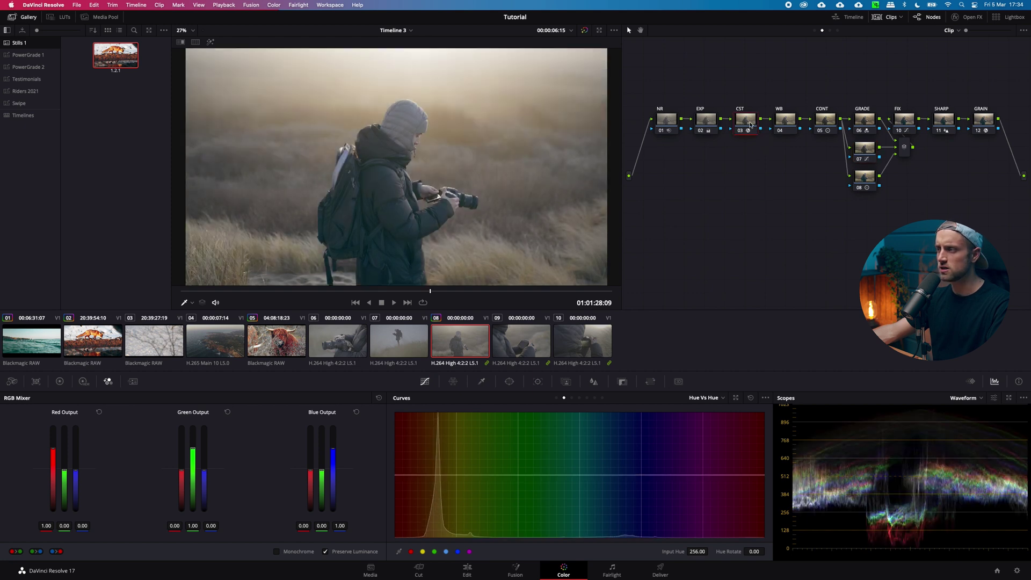
pyautogui.click(974, 17)
pyautogui.click(960, 67)
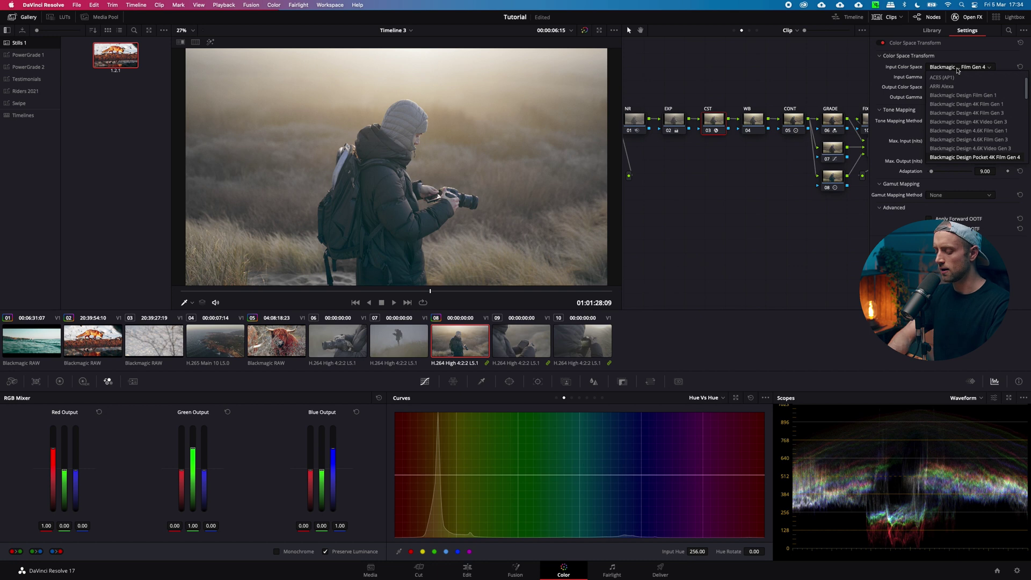
pyautogui.click(957, 70)
pyautogui.click(959, 77)
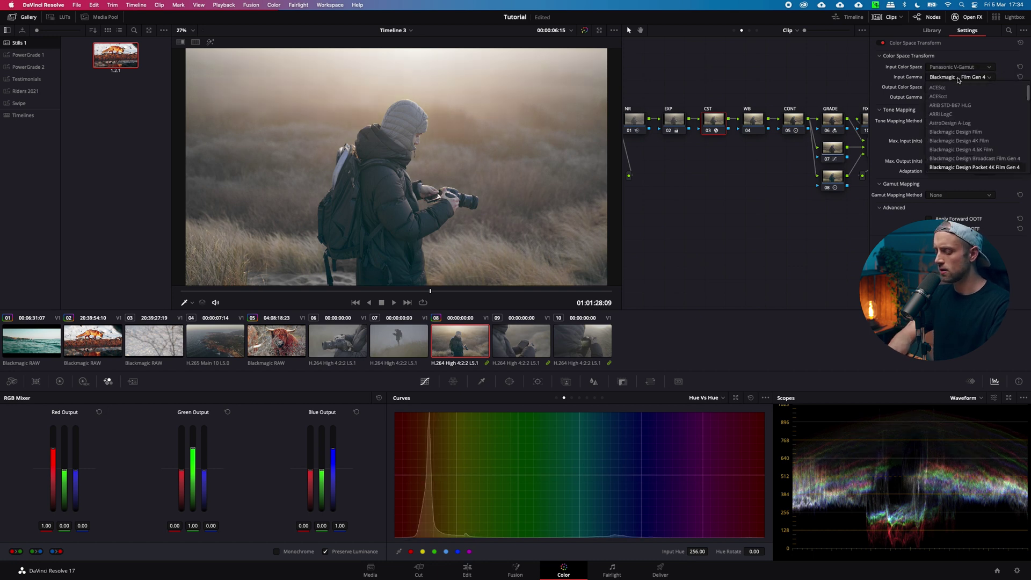
pyautogui.click(958, 80)
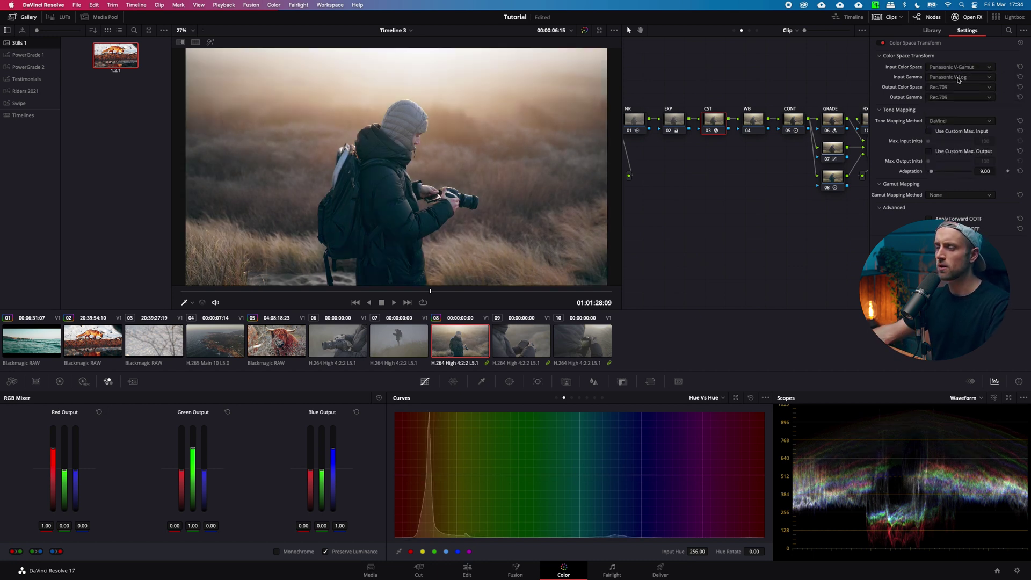
# Boost node 07's warm-hue Hue vs Sat to 1.19 and set GRADE's Blue Output green to -0.22.
pyautogui.click(972, 17)
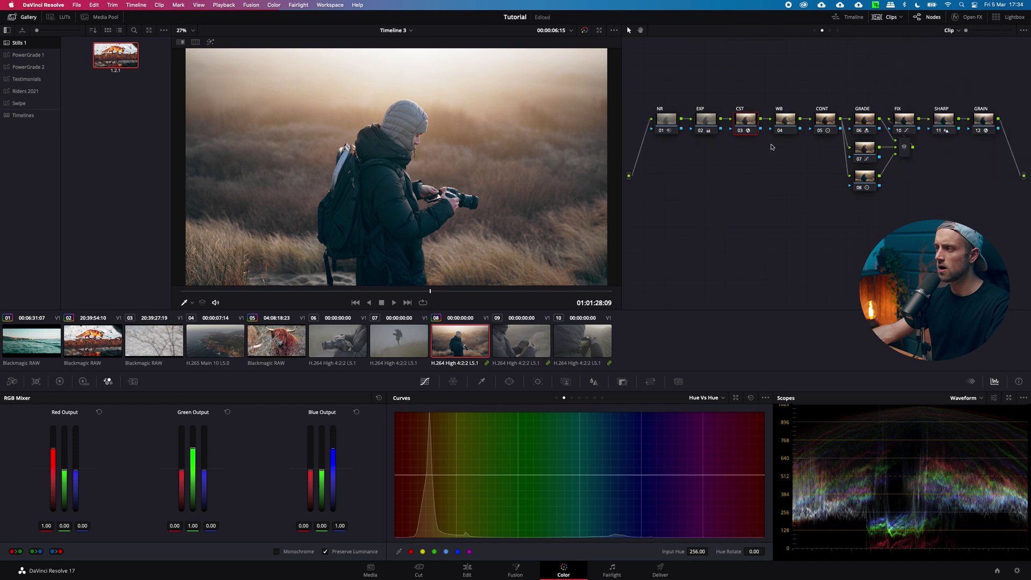
pyautogui.click(864, 148)
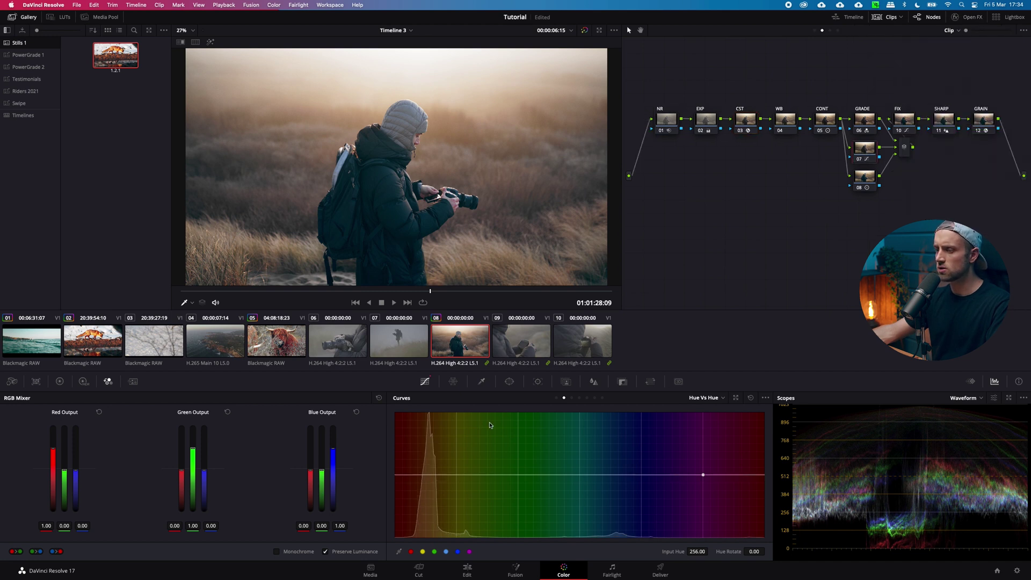
pyautogui.click(572, 398)
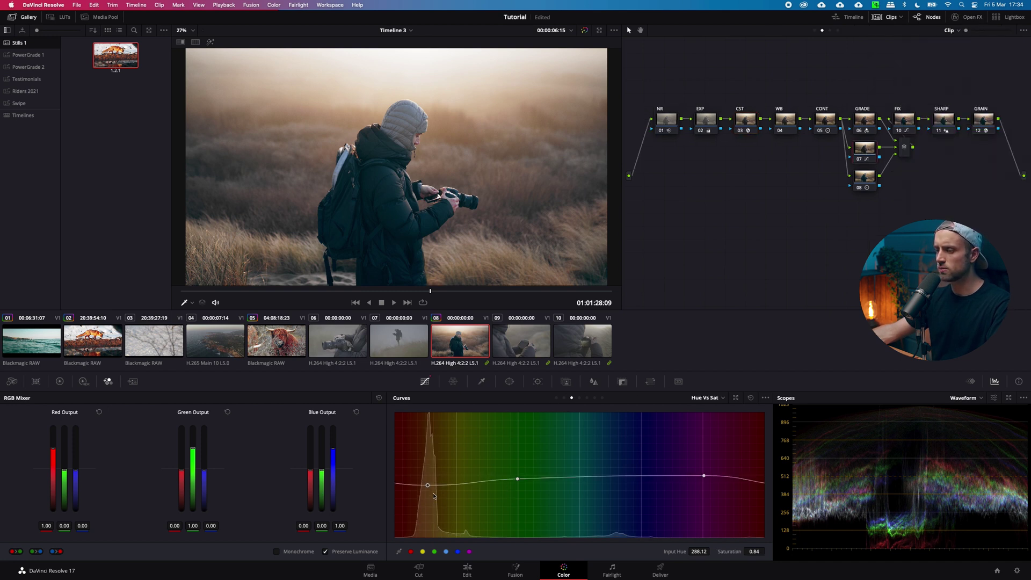
pyautogui.moveTo(428, 487); pyautogui.dragTo(431, 463)
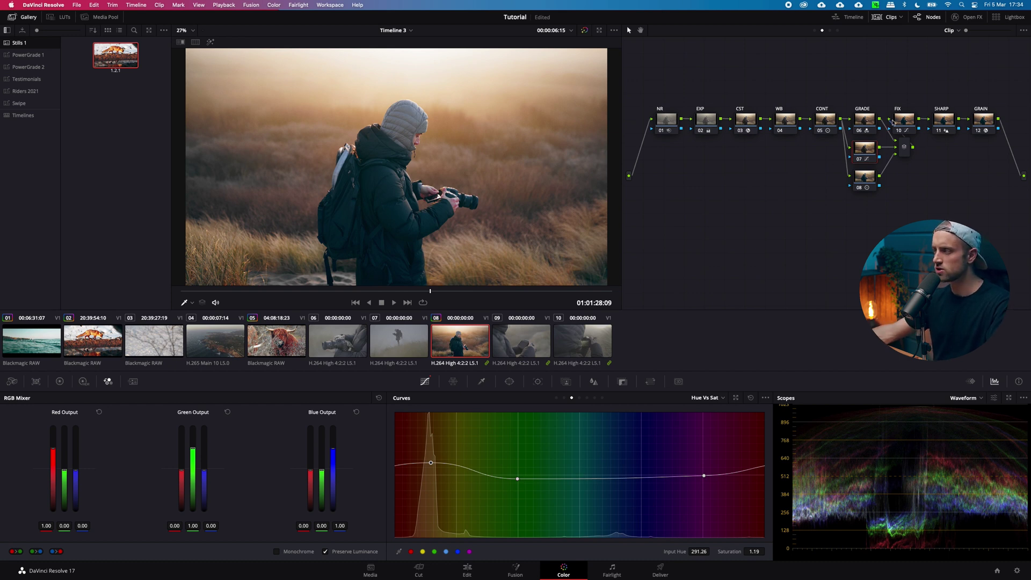
pyautogui.click(872, 119)
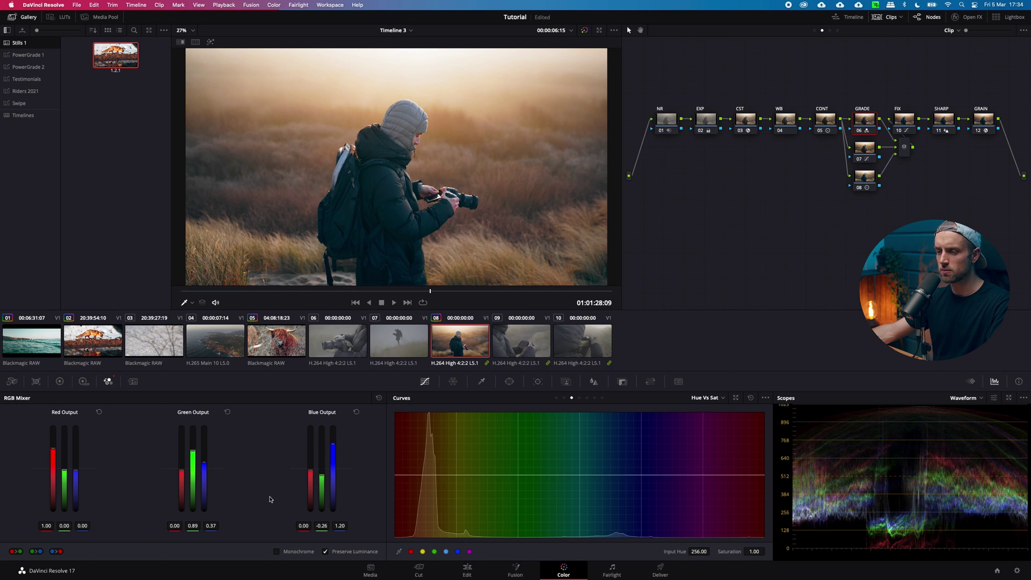
pyautogui.moveTo(324, 526); pyautogui.dragTo(325, 535)
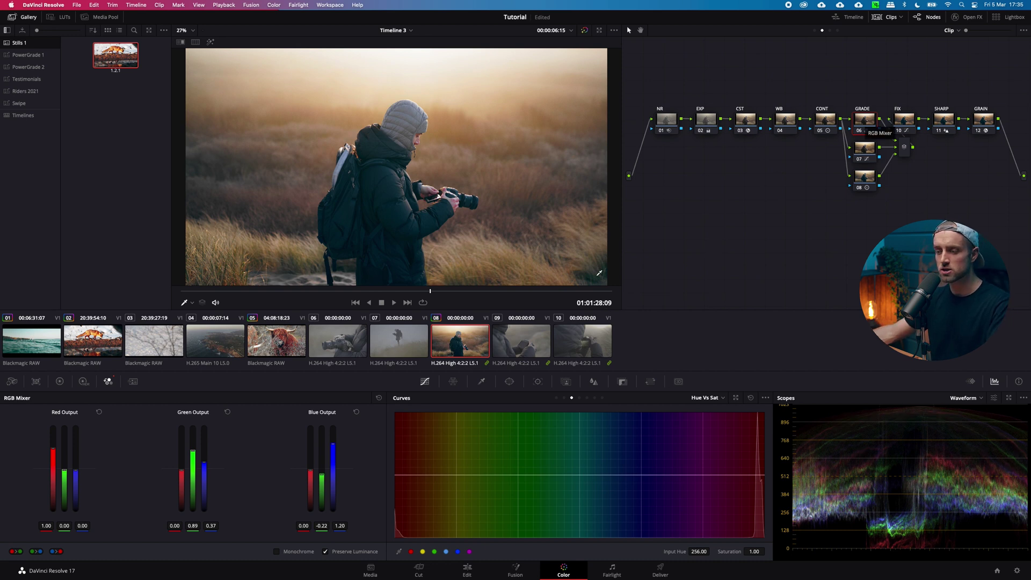
# Apply the saved grade still to the aerial coastline clip.
pyautogui.click(213, 346)
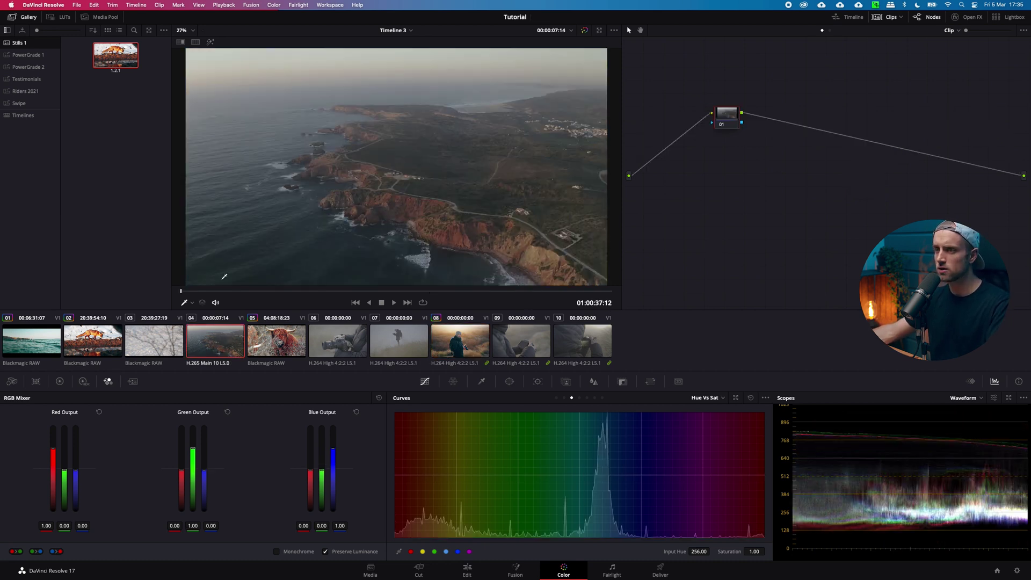
pyautogui.rightClick(121, 57)
pyautogui.click(139, 69)
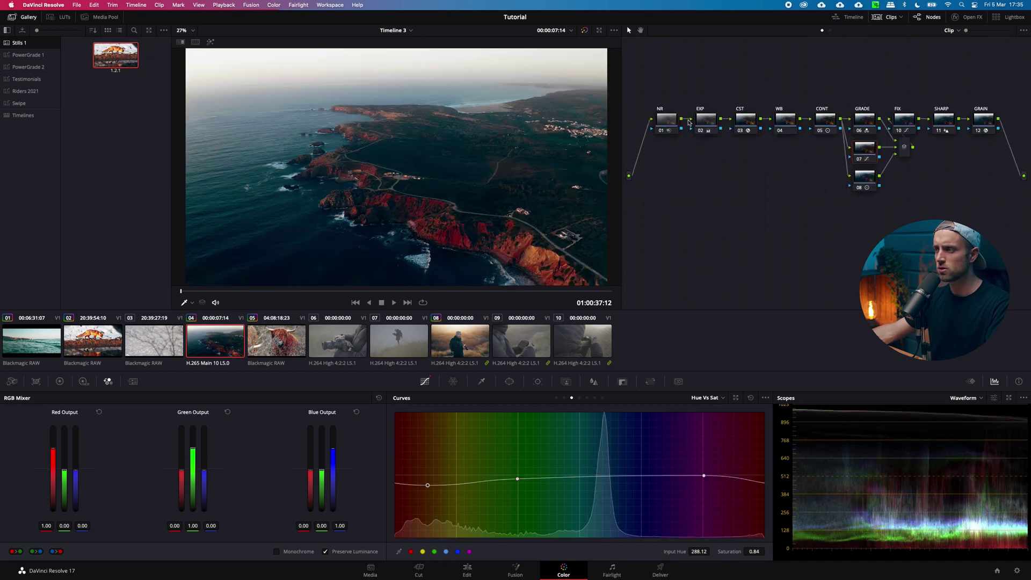
# Raise the EXP node's Offset wheel to brighten the image.
pyautogui.click(707, 123)
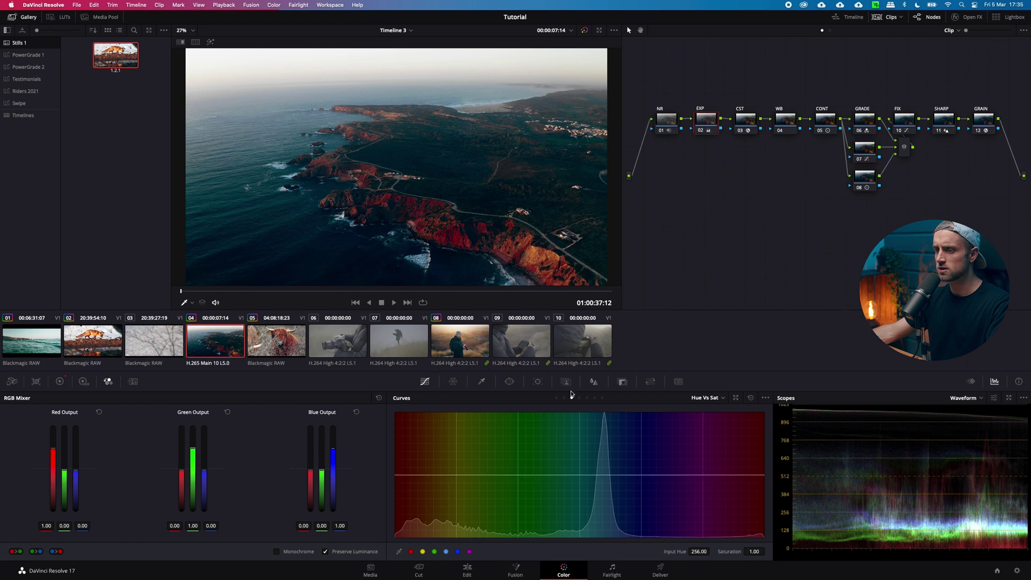
pyautogui.click(60, 381)
pyautogui.moveTo(327, 533); pyautogui.dragTo(395, 537)
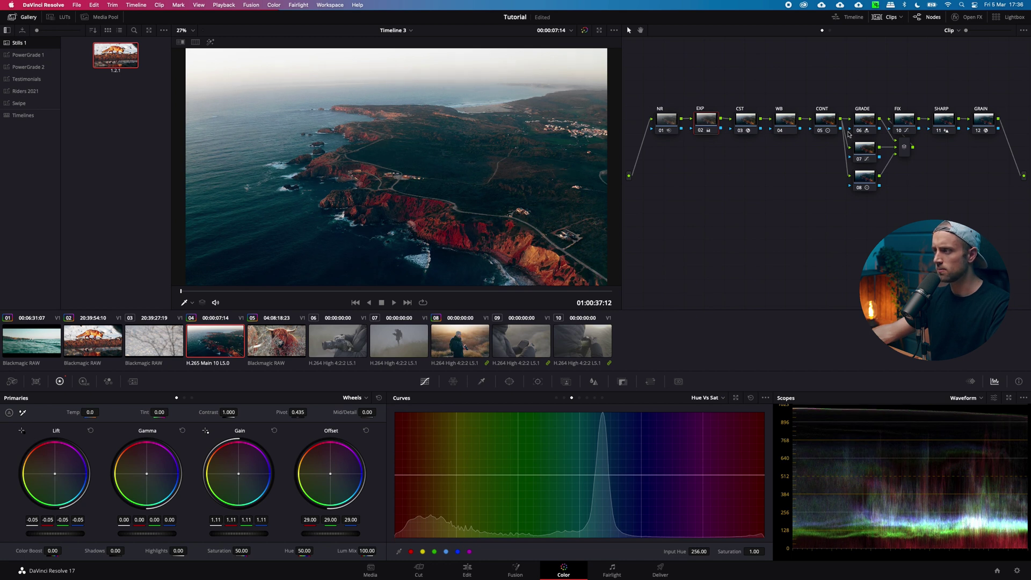
# In the GRADE node's RGB Mixer, raise green in the Blue Output channel.
pyautogui.click(862, 122)
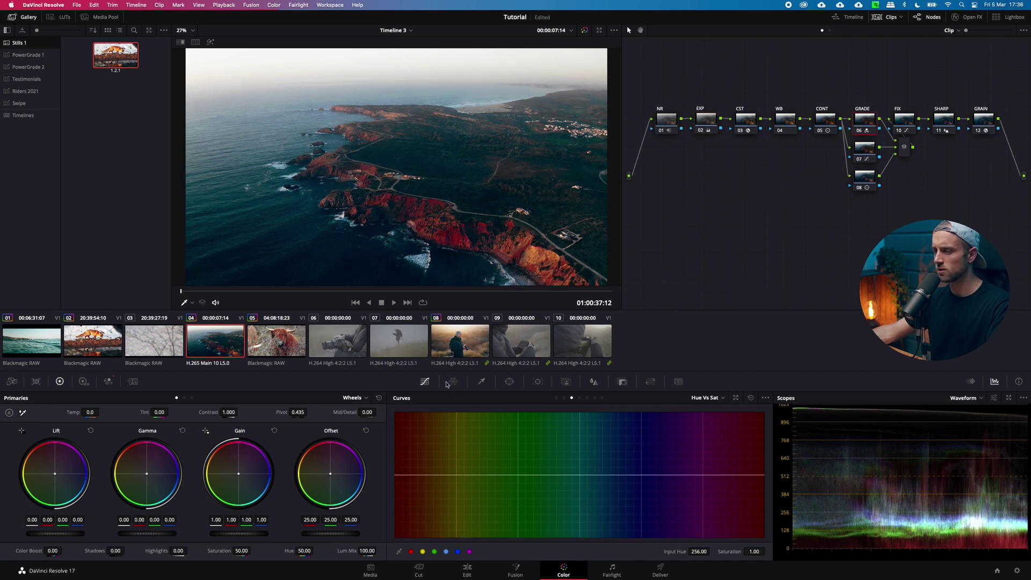
pyautogui.click(108, 381)
pyautogui.moveTo(329, 527); pyautogui.dragTo(340, 527)
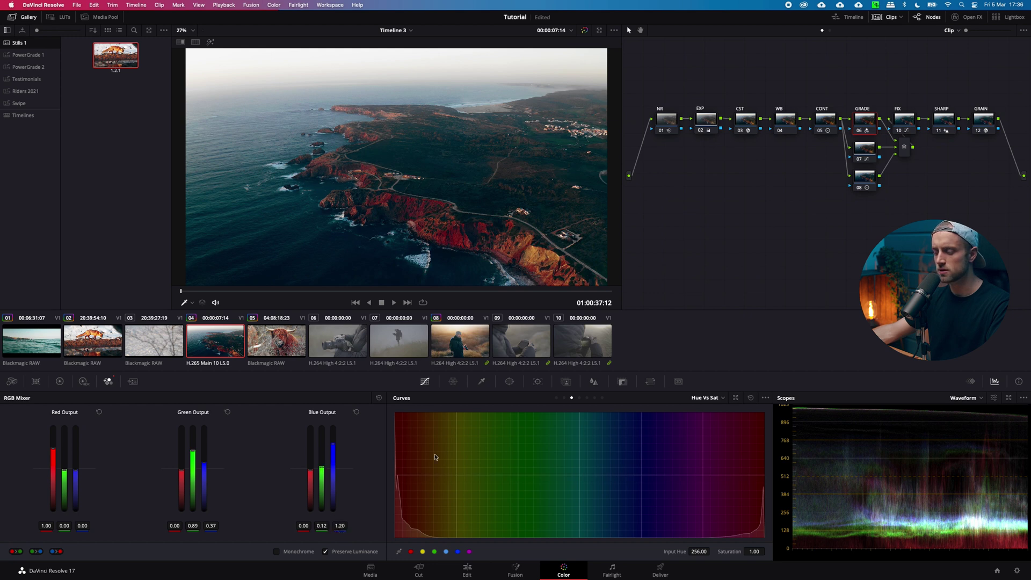
# Lower node 07's Hue vs Sat point so hue 287.34 drops to 0.66, then compare with bypass.
pyautogui.click(867, 150)
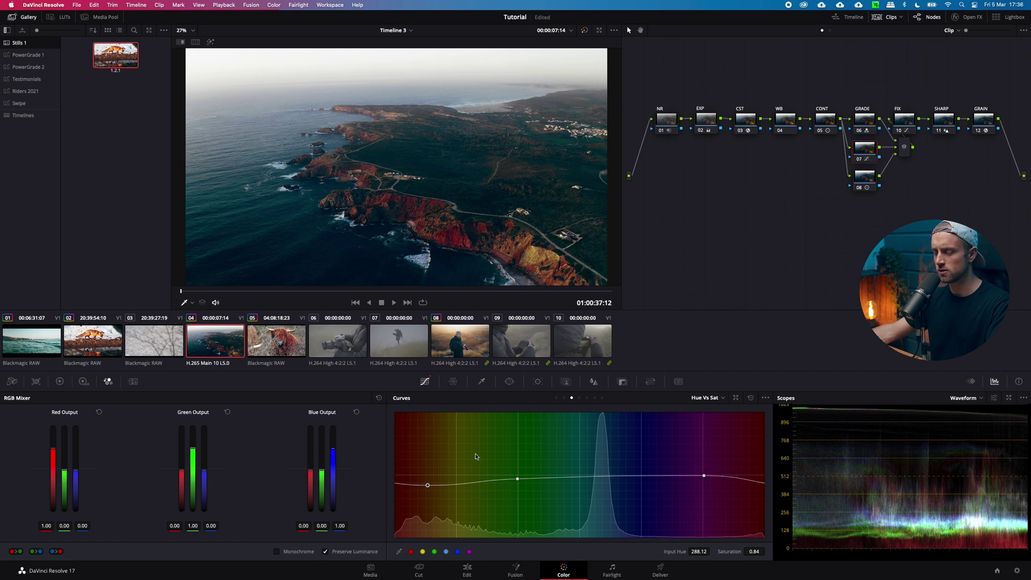
pyautogui.moveTo(428, 486); pyautogui.dragTo(427, 498)
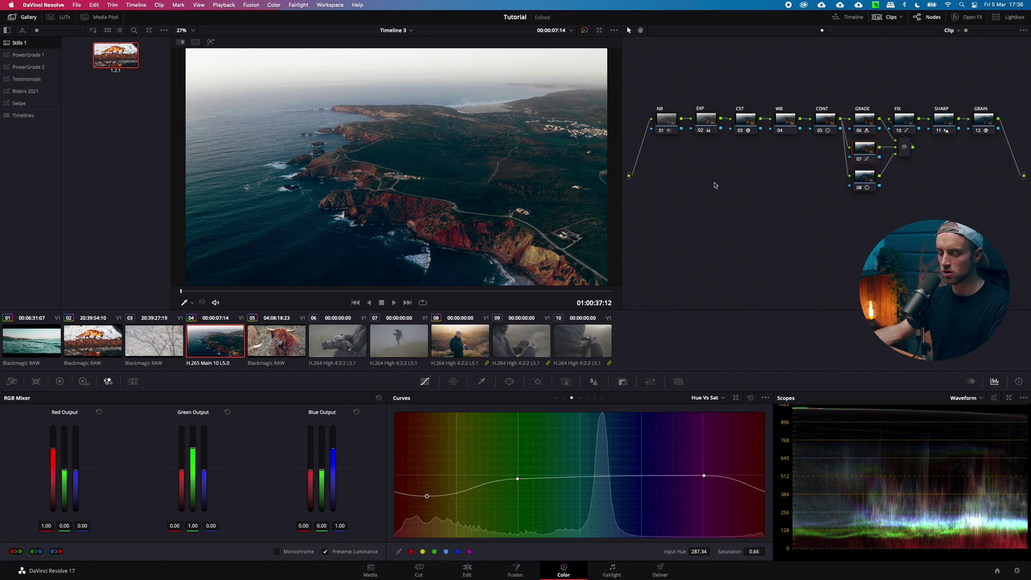
pyautogui.hotkey('shift', 'd')
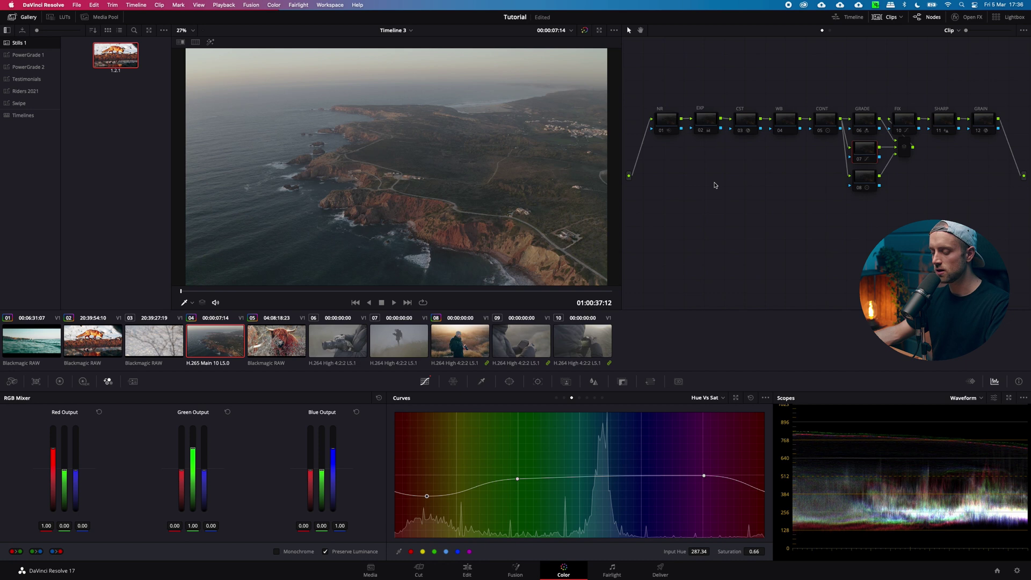
pyautogui.hotkey('shift', 'd')
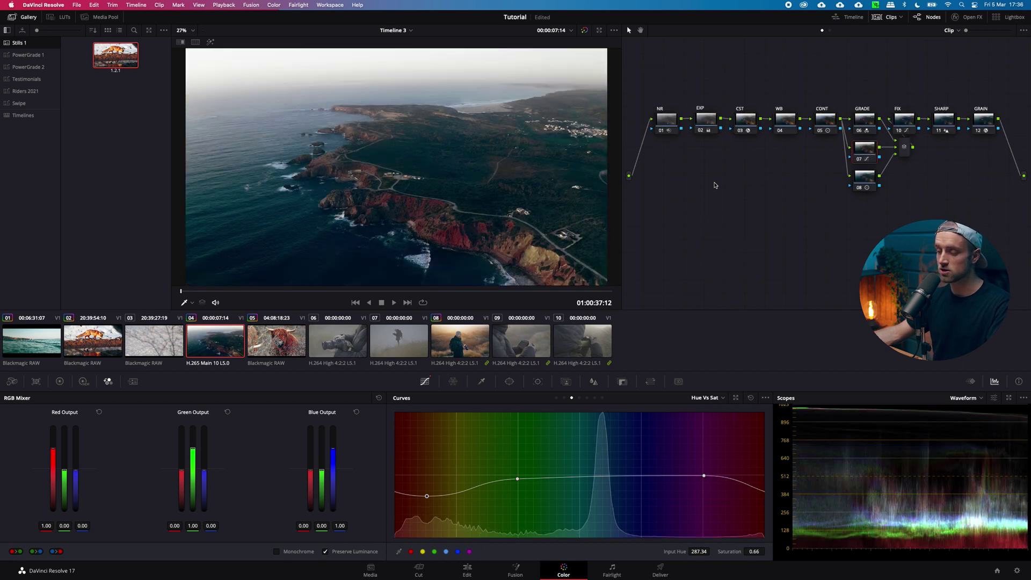
# Set the CST node's input to DJI D-Gamut colour space and DJI D-Log gamma.
pyautogui.click(750, 120)
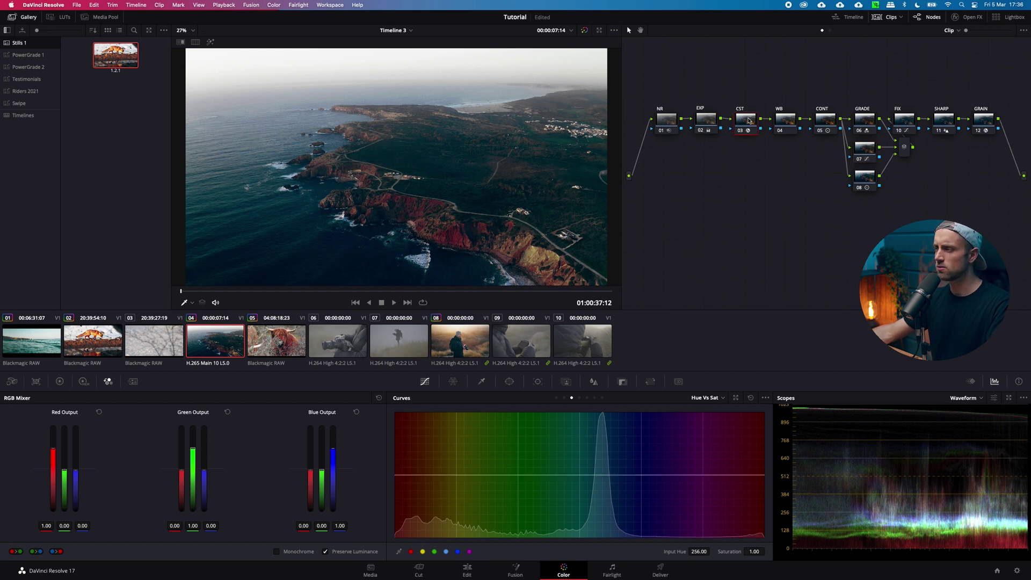
pyautogui.click(967, 16)
pyautogui.click(978, 67)
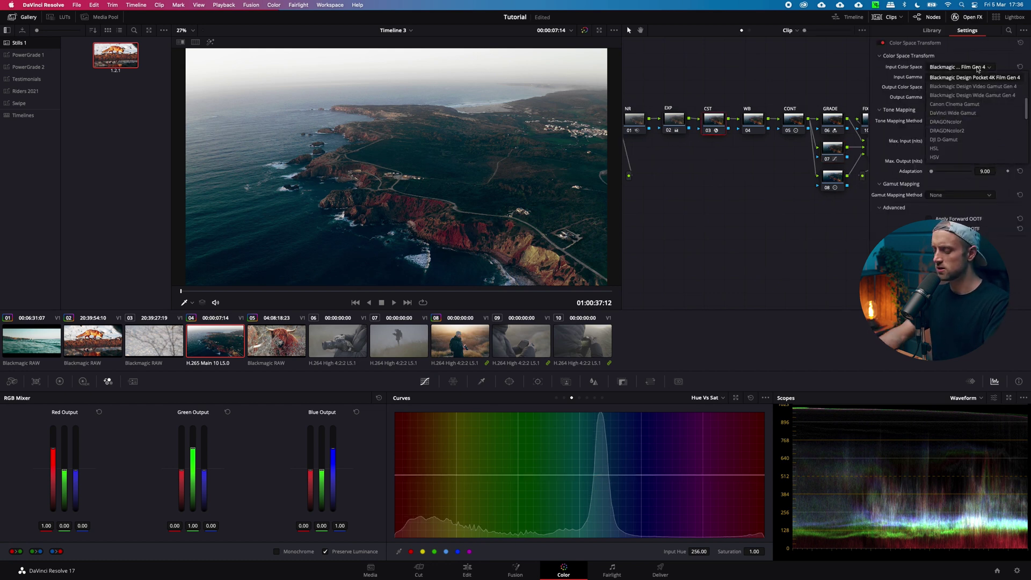
pyautogui.click(961, 139)
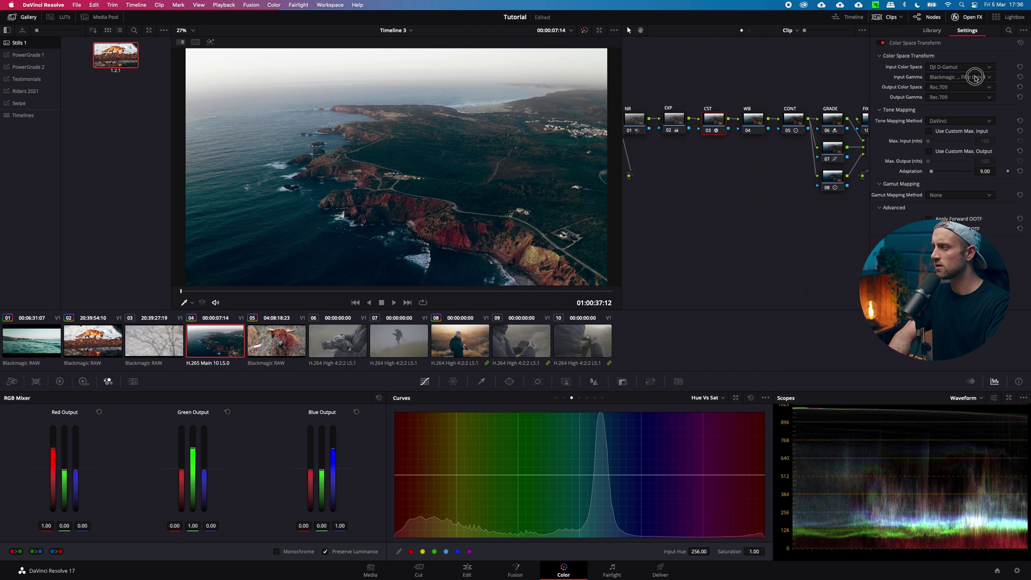
pyautogui.click(975, 77)
pyautogui.click(961, 114)
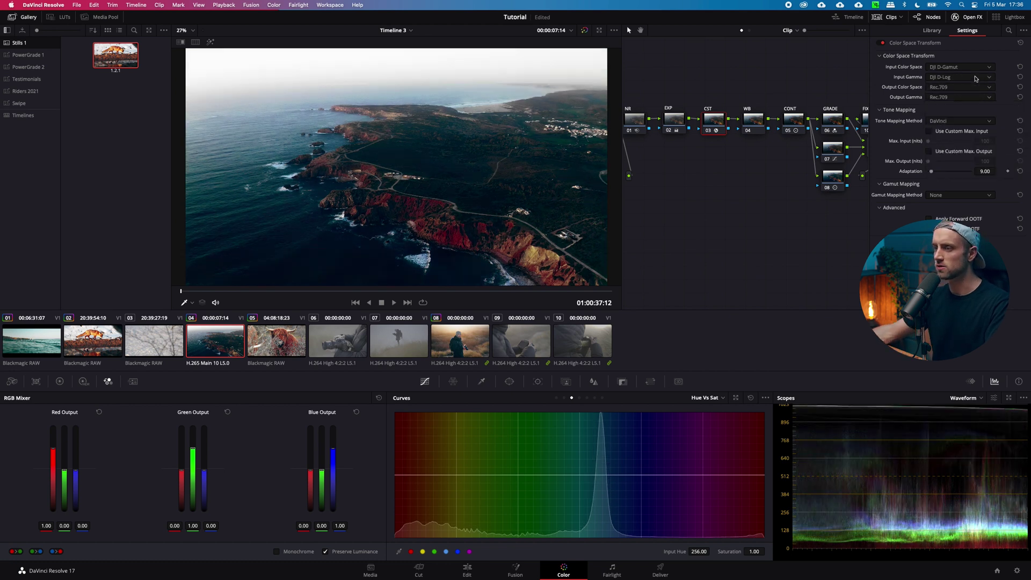
pyautogui.click(969, 17)
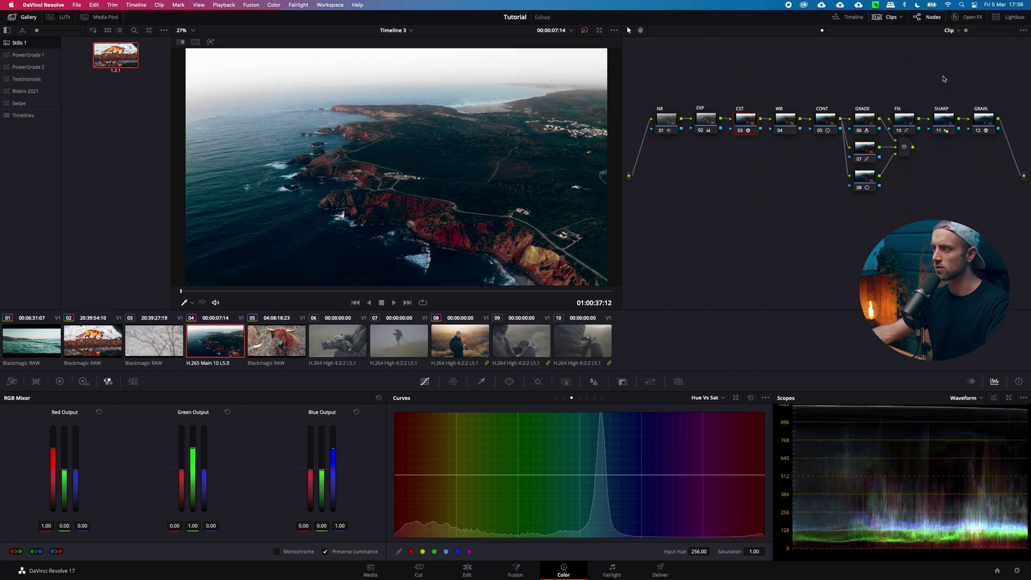
# Reset the EXP node's lift and gain, then raise its Offset to 36.60.
pyautogui.click(703, 121)
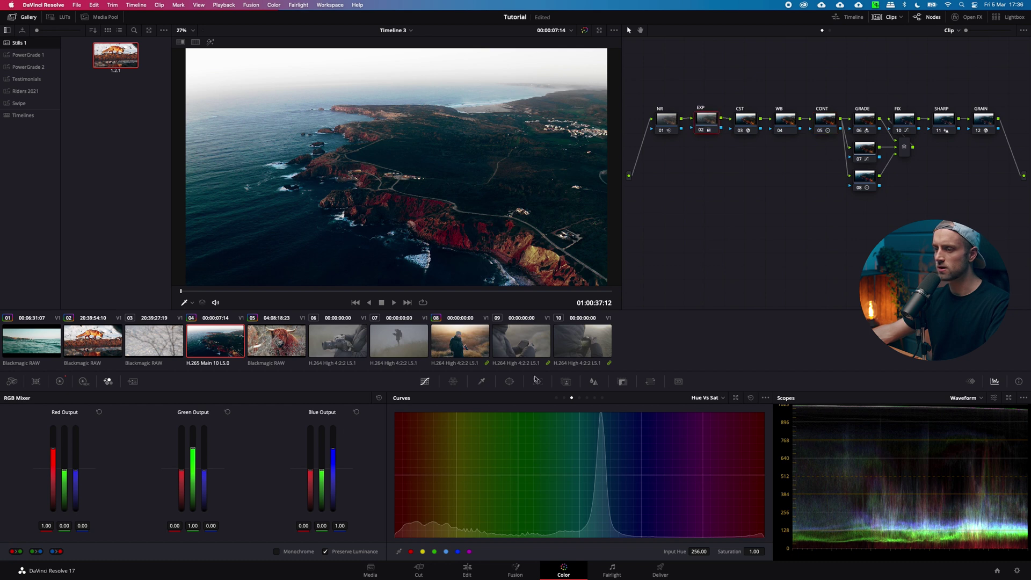
pyautogui.click(60, 381)
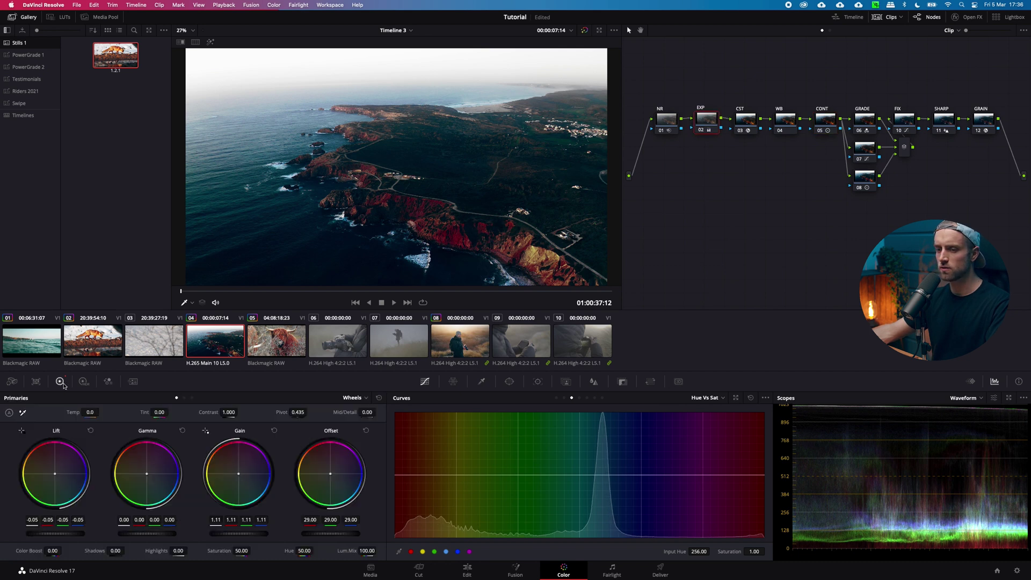
pyautogui.click(379, 398)
pyautogui.moveTo(316, 537); pyautogui.dragTo(471, 546)
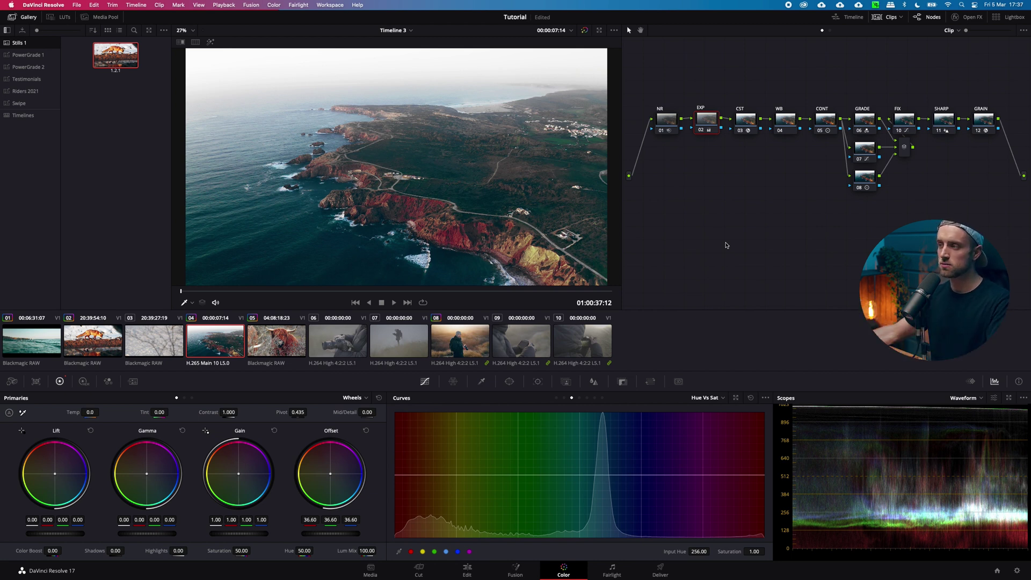
# Disable the GRAIN and NR nodes to compare, then re-enable NR.
pyautogui.click(985, 119)
pyautogui.hotkey('ctrl', 'd')
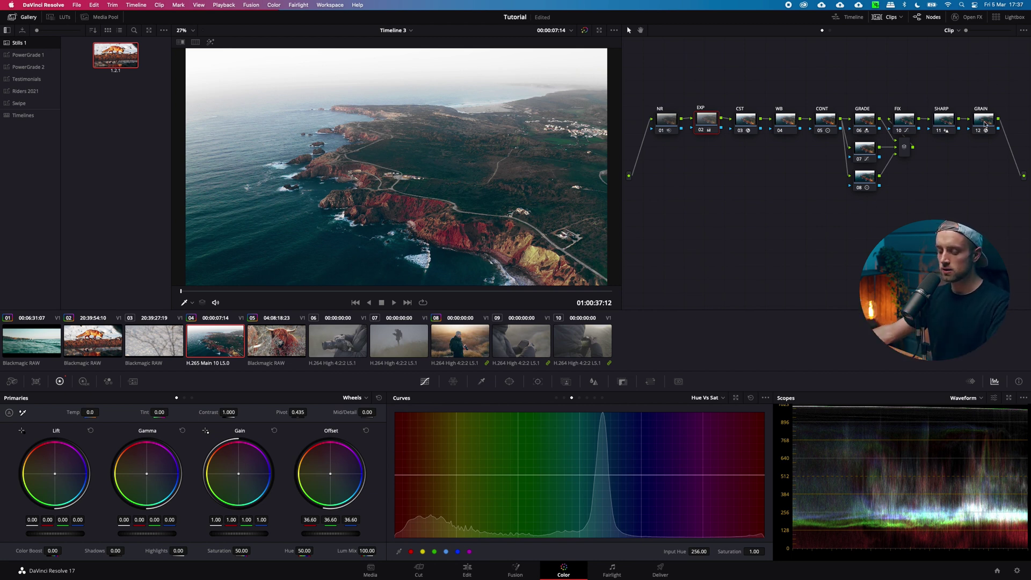
pyautogui.click(665, 123)
pyautogui.hotkey('ctrl', 'd')
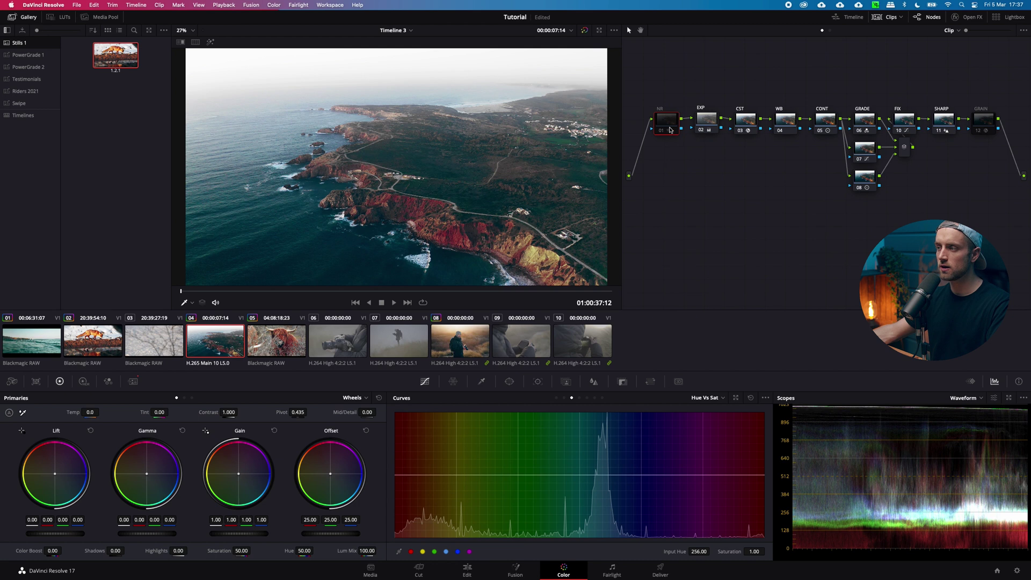
pyautogui.hotkey('ctrl', 'd')
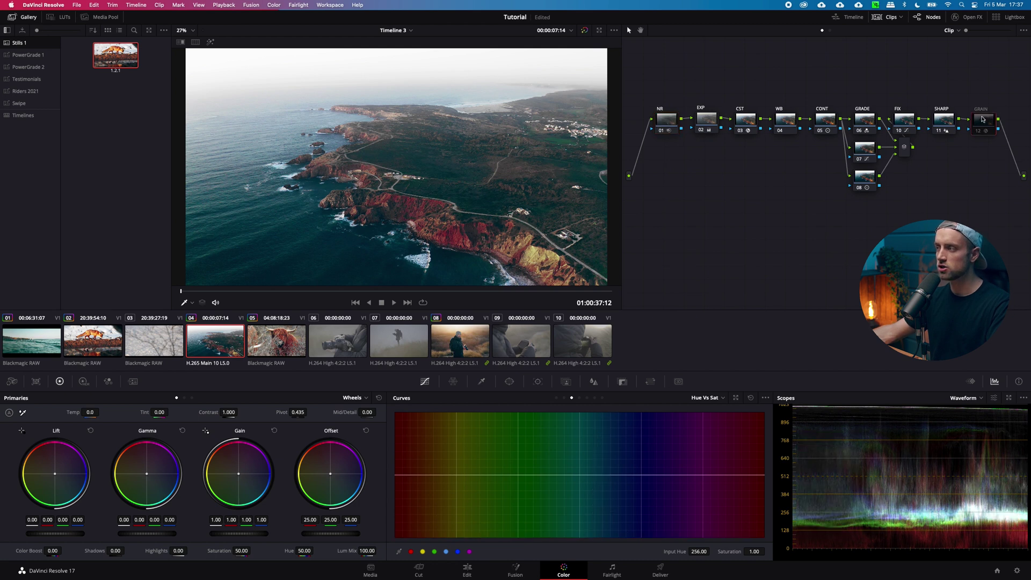
# Reset the GRAIN node's grade and switch to clip 10.
pyautogui.rightClick(985, 121)
pyautogui.click(986, 123)
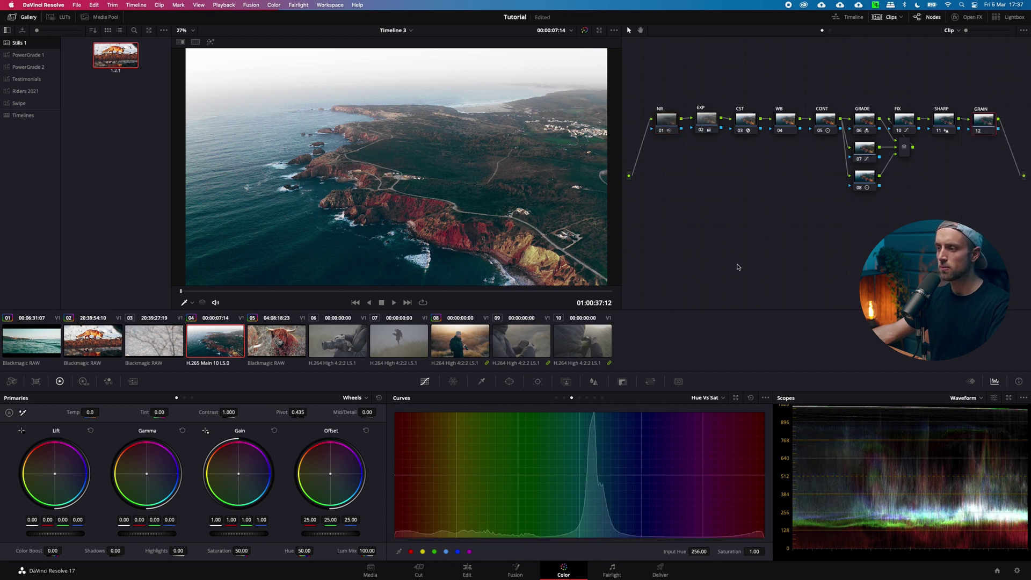
pyautogui.click(589, 346)
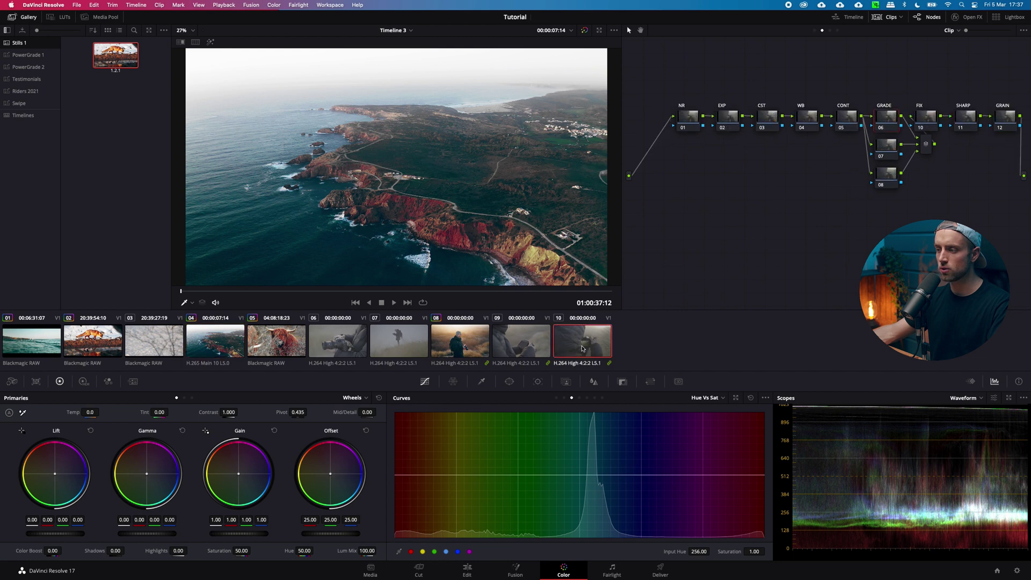
# Group the fox and highland cow clips as 'Animals' and show the Group Post-Clip node graph.
pyautogui.click(77, 334)
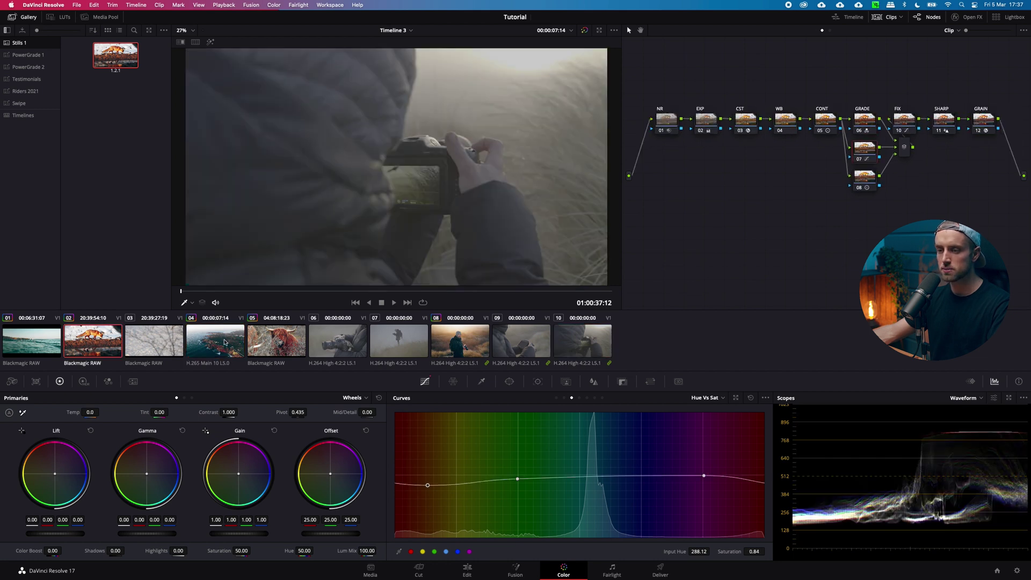
pyautogui.keyDown('super'); pyautogui.click(276, 338); pyautogui.keyUp('super')
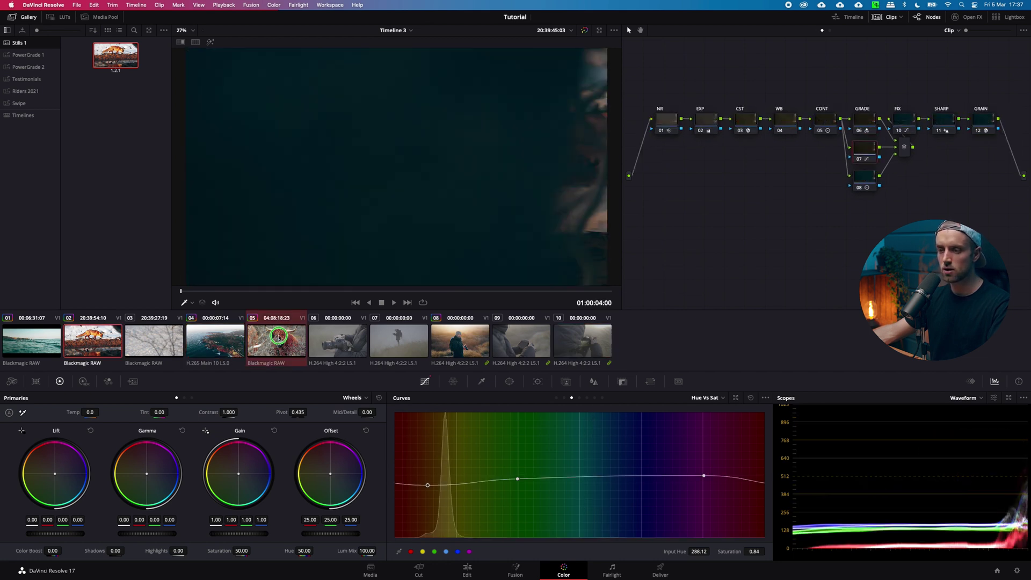
pyautogui.rightClick(281, 337)
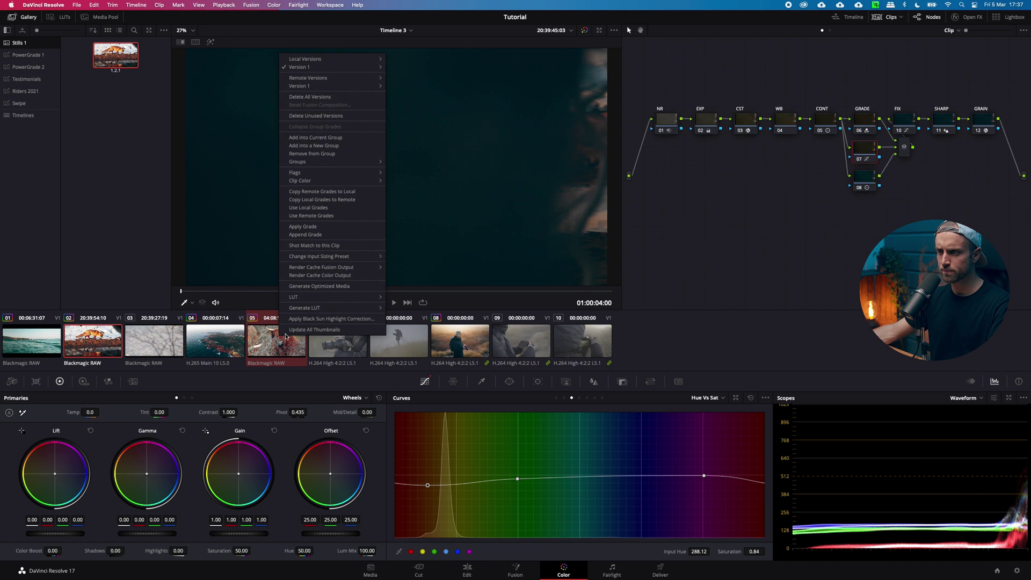
pyautogui.click(337, 146)
pyautogui.write('Anima')
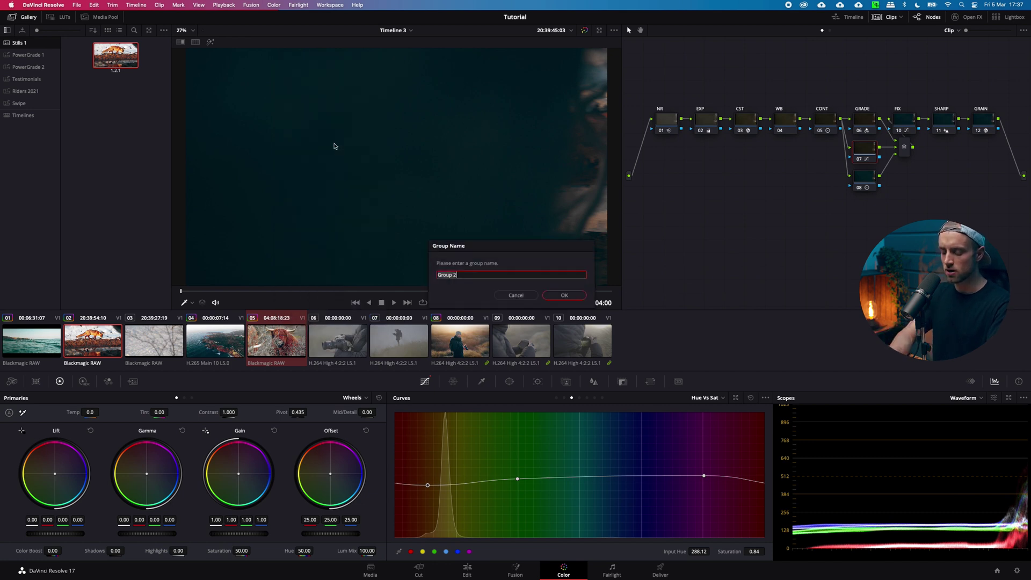
pyautogui.write('ls')
pyautogui.press('Return')
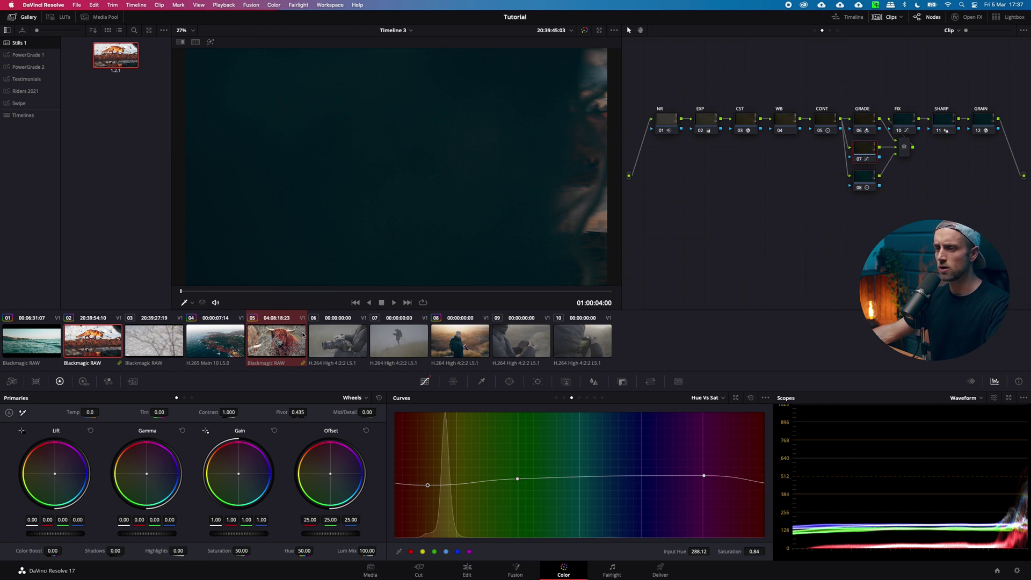
pyautogui.press('Down')
pyautogui.press('Down')
pyautogui.press('Down')
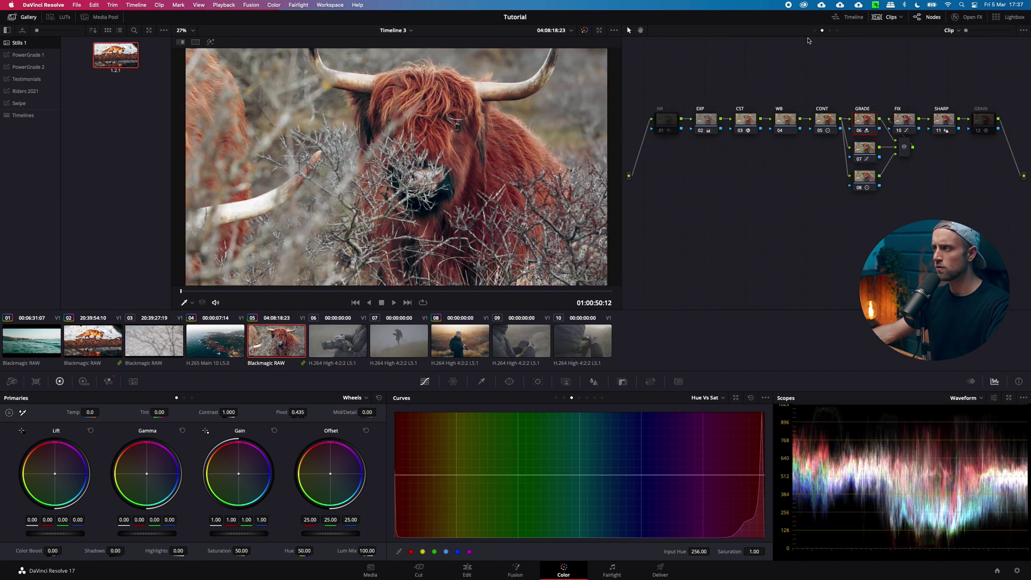
pyautogui.click(831, 31)
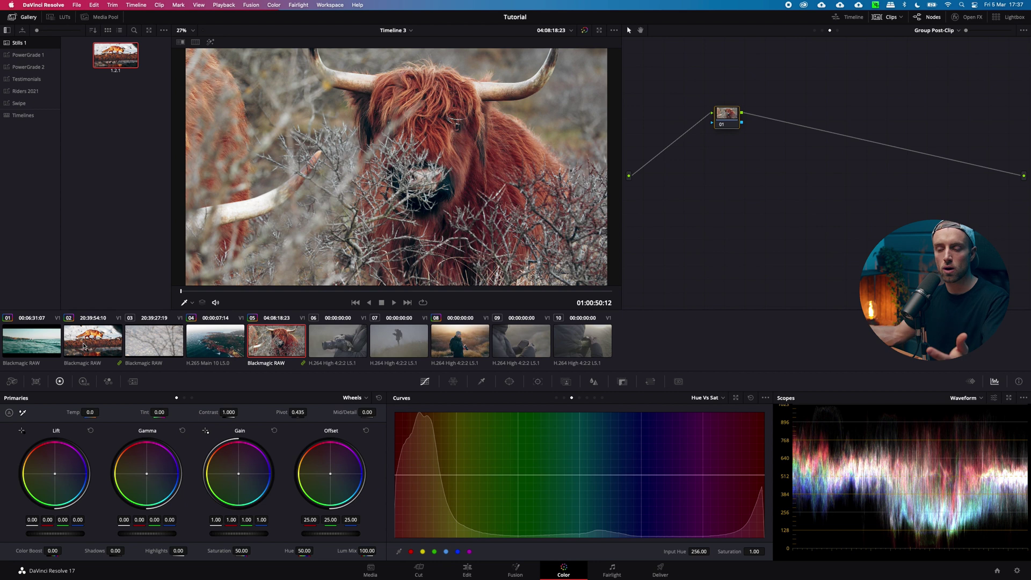
# Select surfer clip 01 in the clip strip.
pyautogui.click(51, 344)
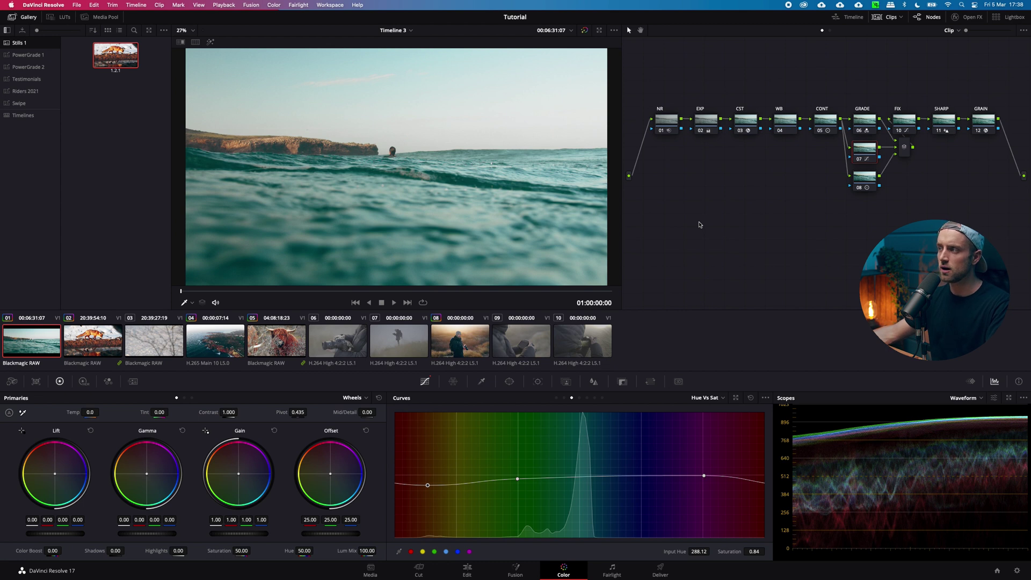
# Marquee-select all nodes in the surfer clip's NR-to-GRAIN node tree.
pyautogui.moveTo(656, 85); pyautogui.dragTo(1026, 196)
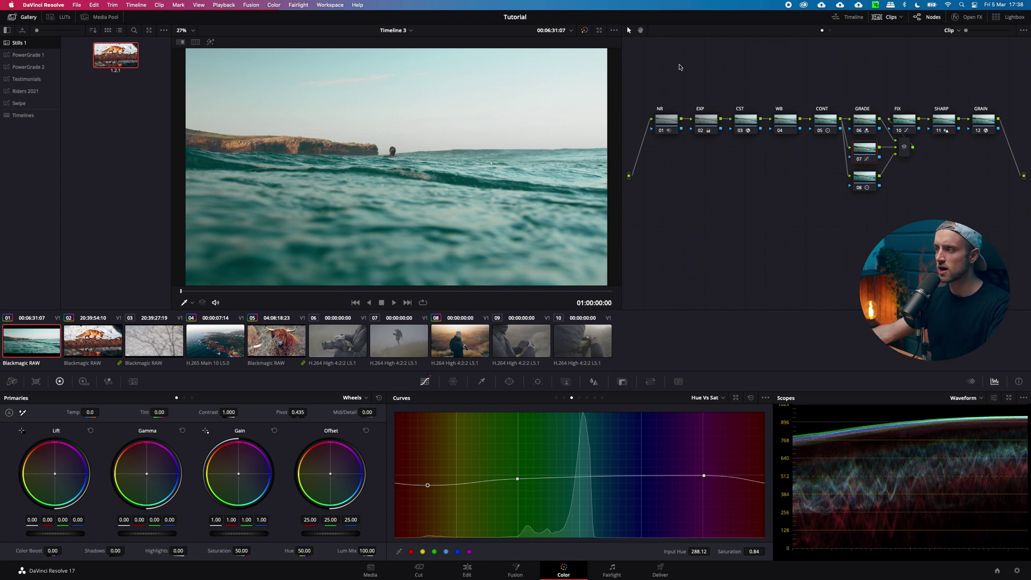
pyautogui.moveTo(650, 73); pyautogui.dragTo(1007, 228)
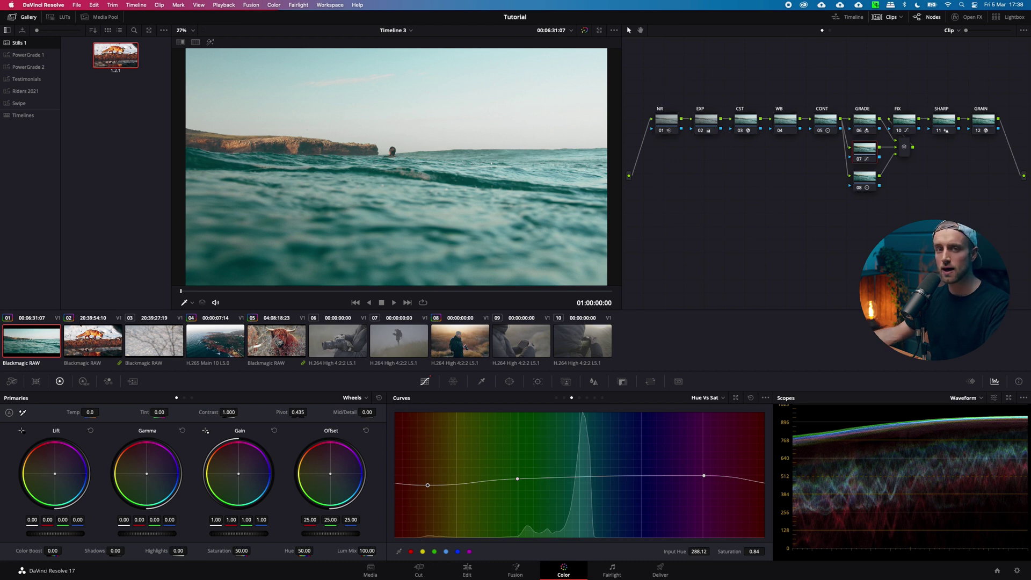